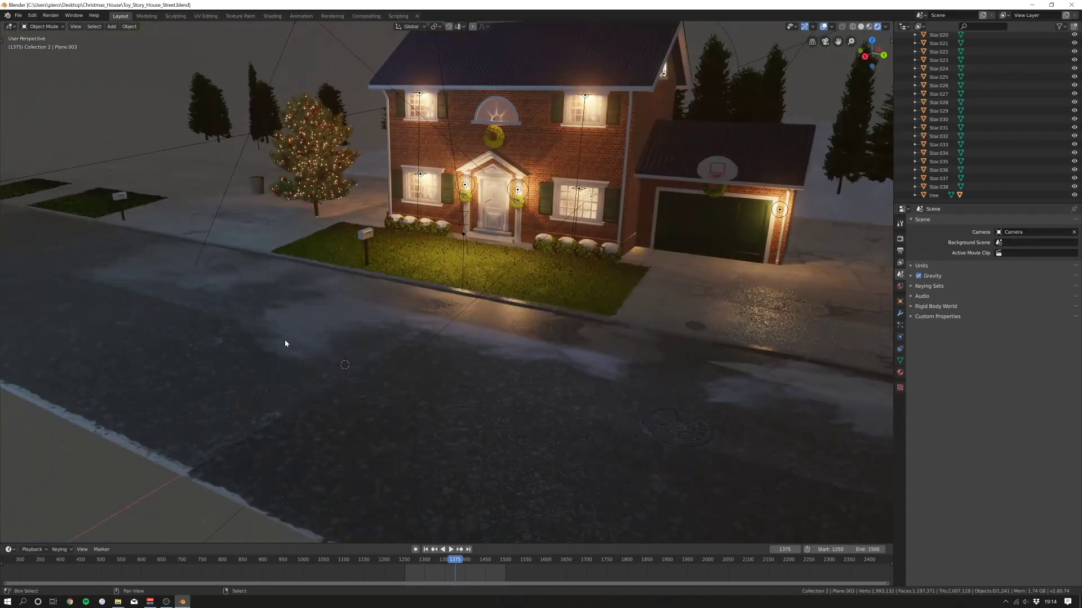
- Add a mesh plane on the street in front of the house
key("shift+a")
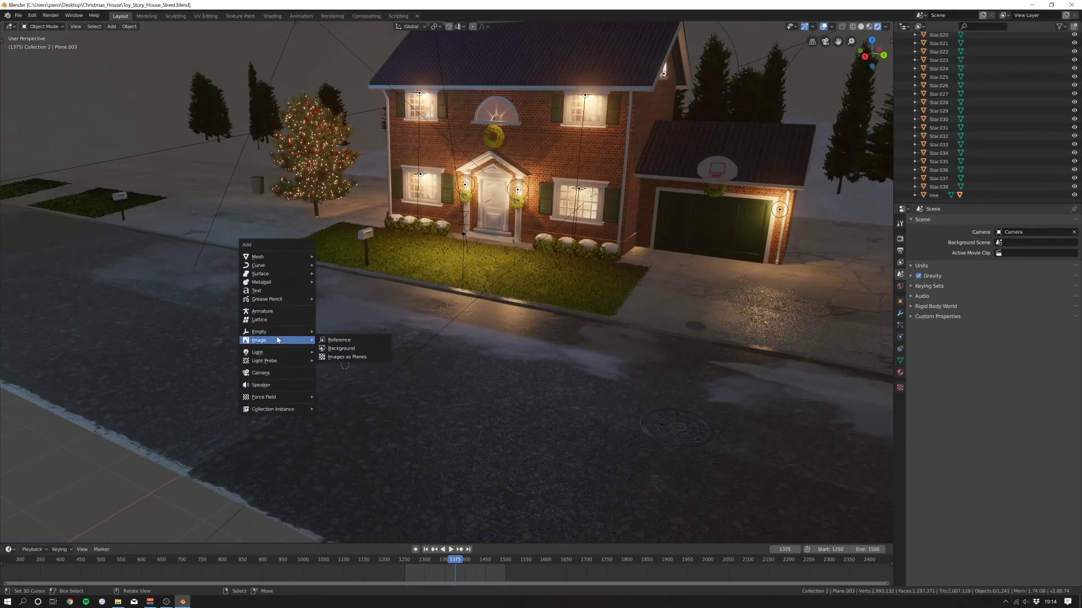
key("shift+a")
mouse_move(338, 201)
left_click(413, 203)
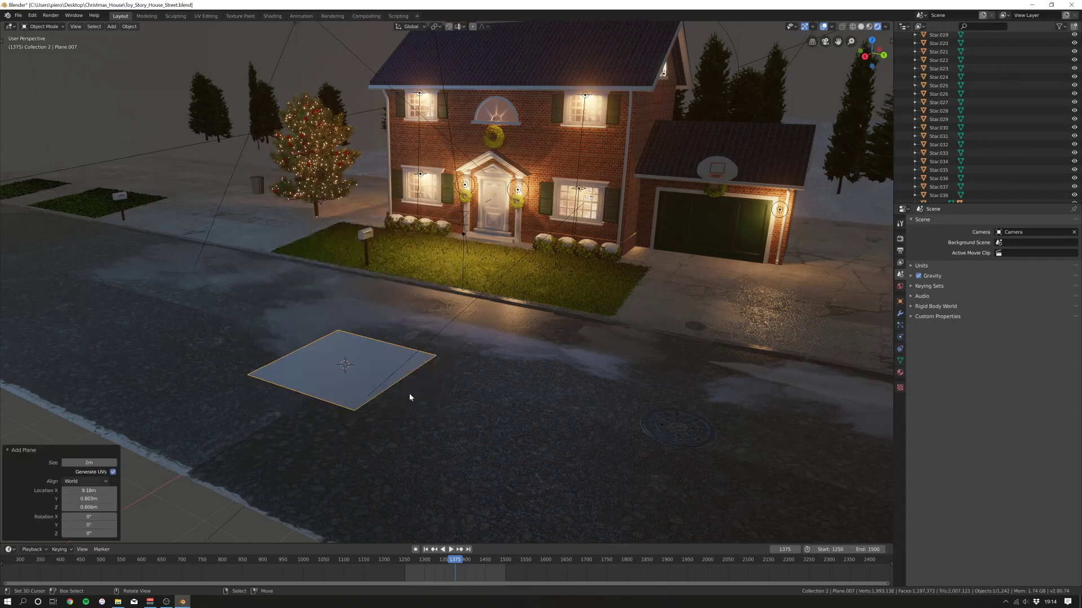
- Scale the new plane by about 3.34 and shift it about -0.32 m along the X axis to fit the road
key("s")
left_click(519, 434)
key("g")
key("x")
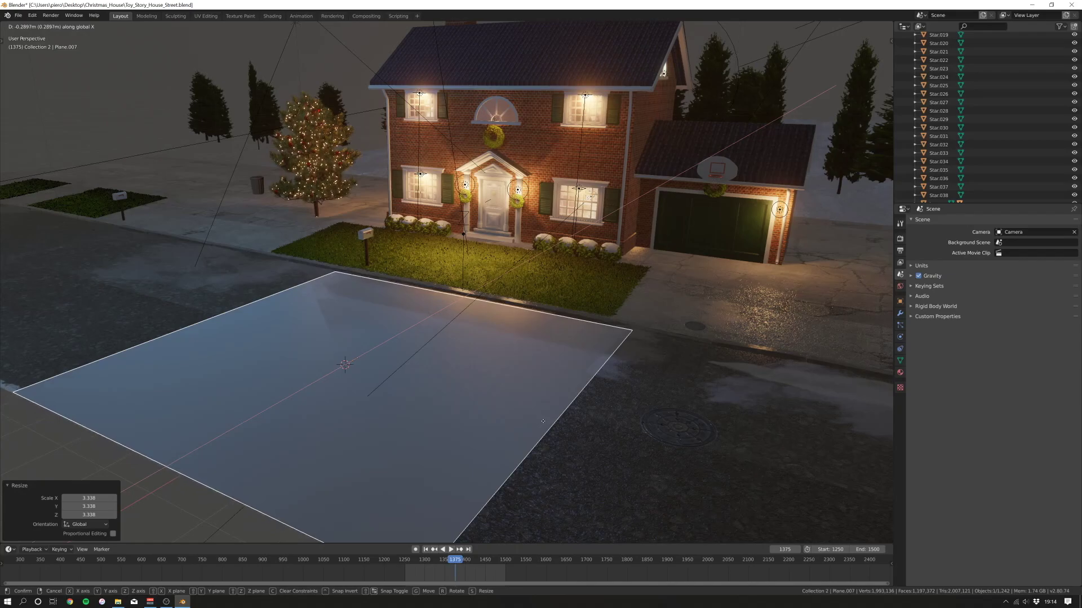
left_click(545, 429)
- Set up a Shader Editor beside the 3D viewport and give the plane a new material named Road
middle_click_drag(456, 315, 479, 281)
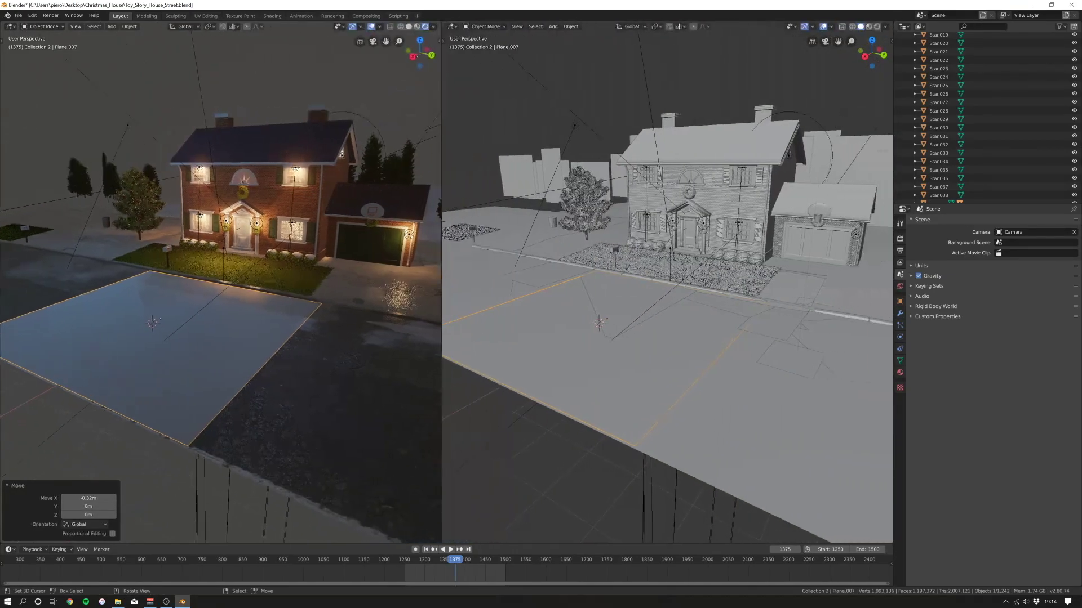
left_click(438, 26)
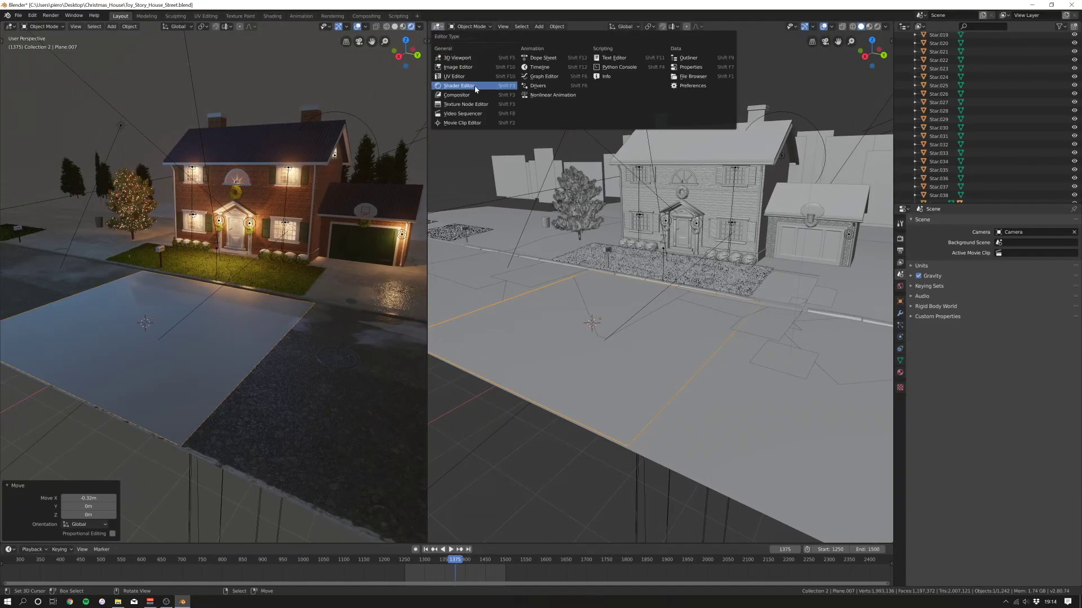
left_click(458, 85)
left_click(899, 373)
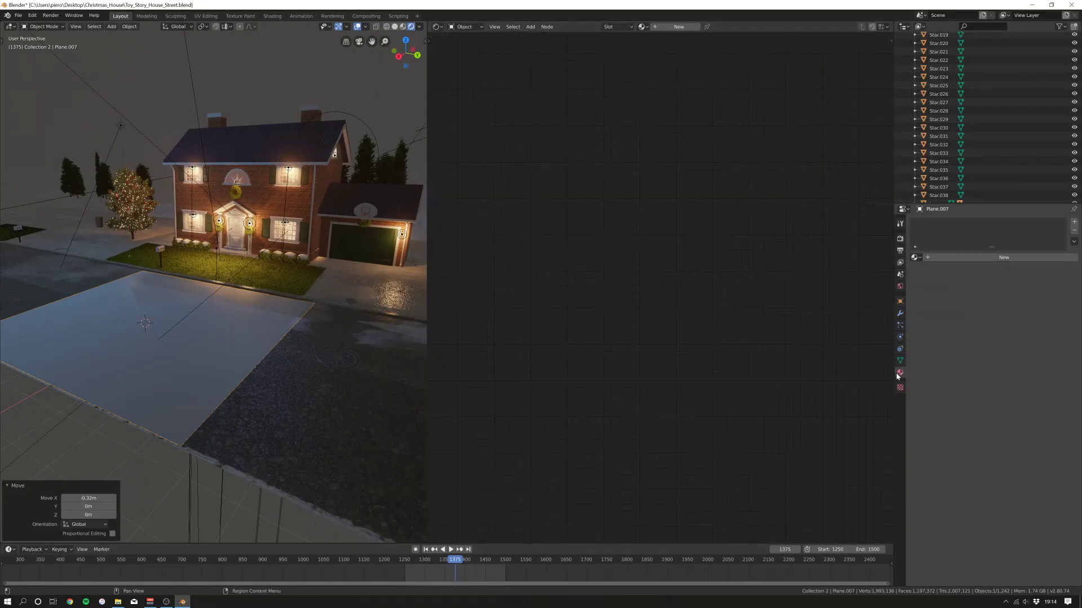
left_click(971, 257)
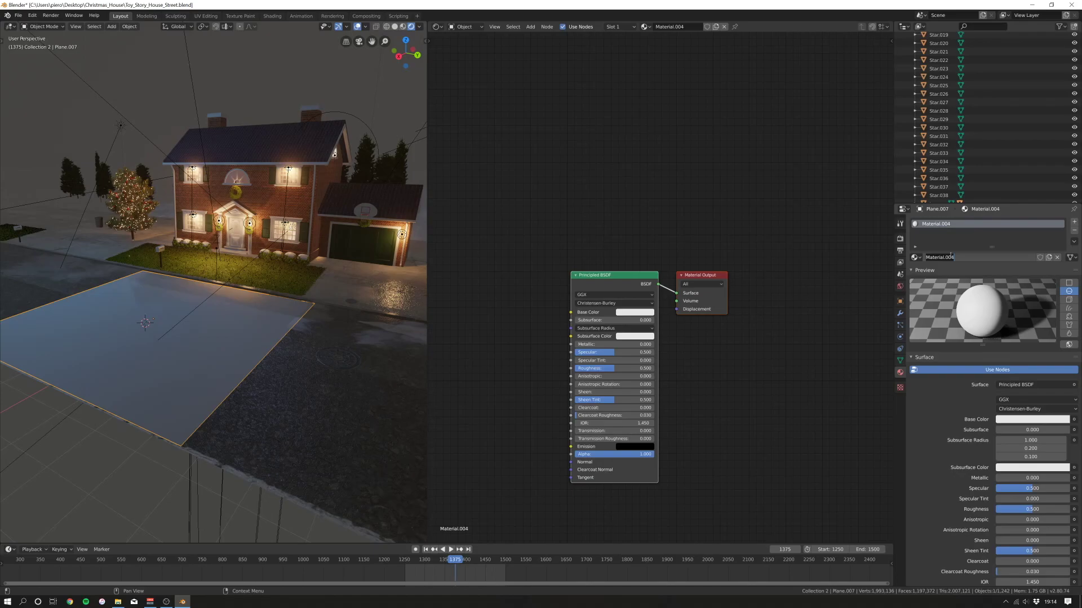
middle_click_drag(536, 280, 647, 253)
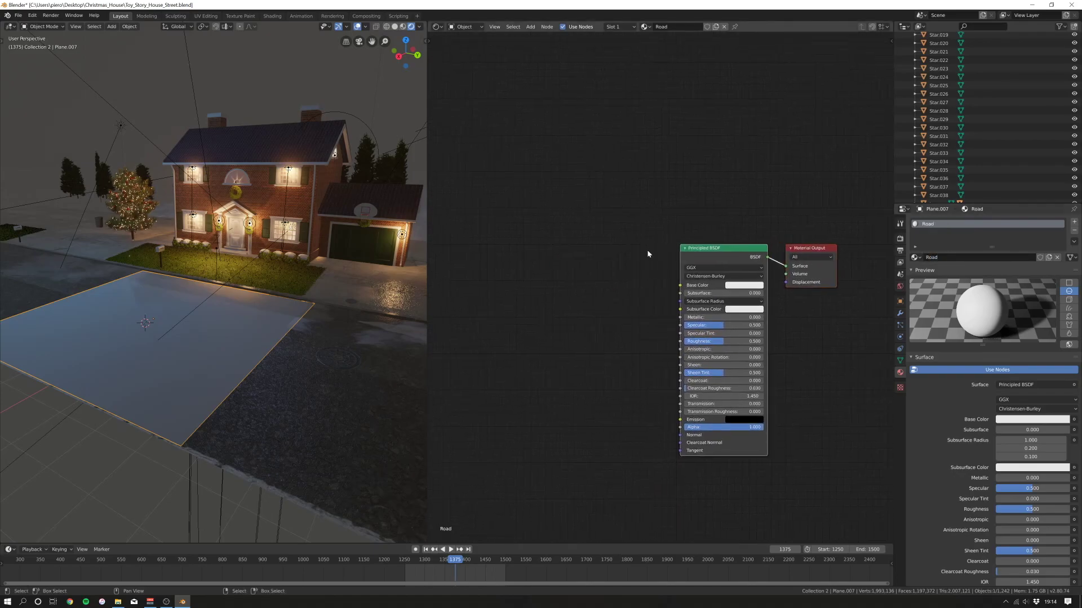
- Add an Image Texture node and connect its Color output to the Principled BSDF's Base Color
key("shift+a")
left_click(577, 256)
key("Return")
left_click(483, 247)
left_click_drag(573, 258, 678, 286)
left_click_drag(680, 285, 570, 259)
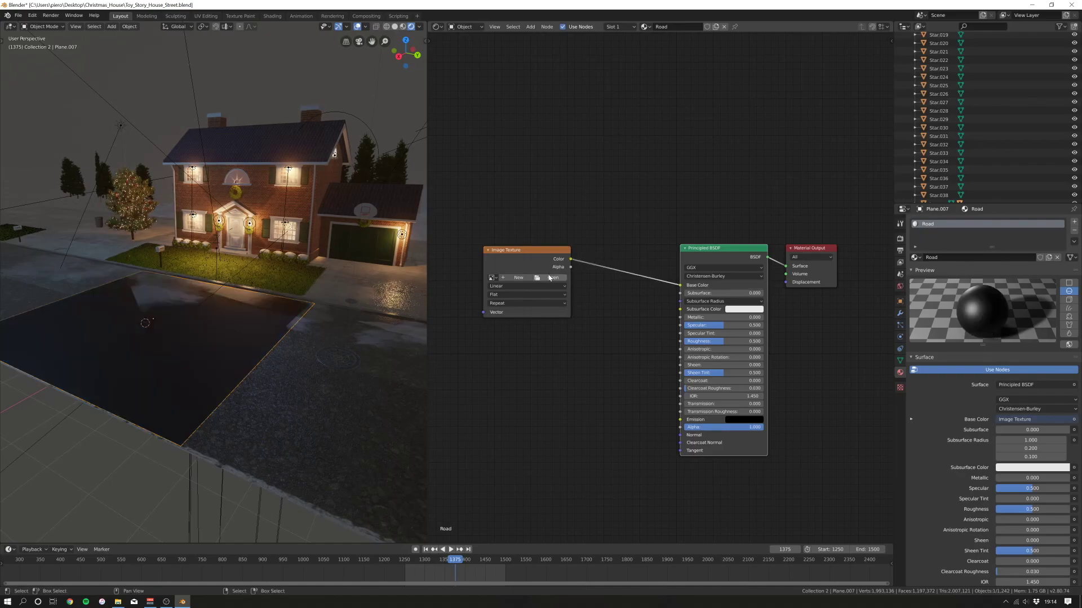
- Raise the plane about 0.018 m along the Z axis, above the existing street surface
key("g")
key("z")
left_click(123, 285)
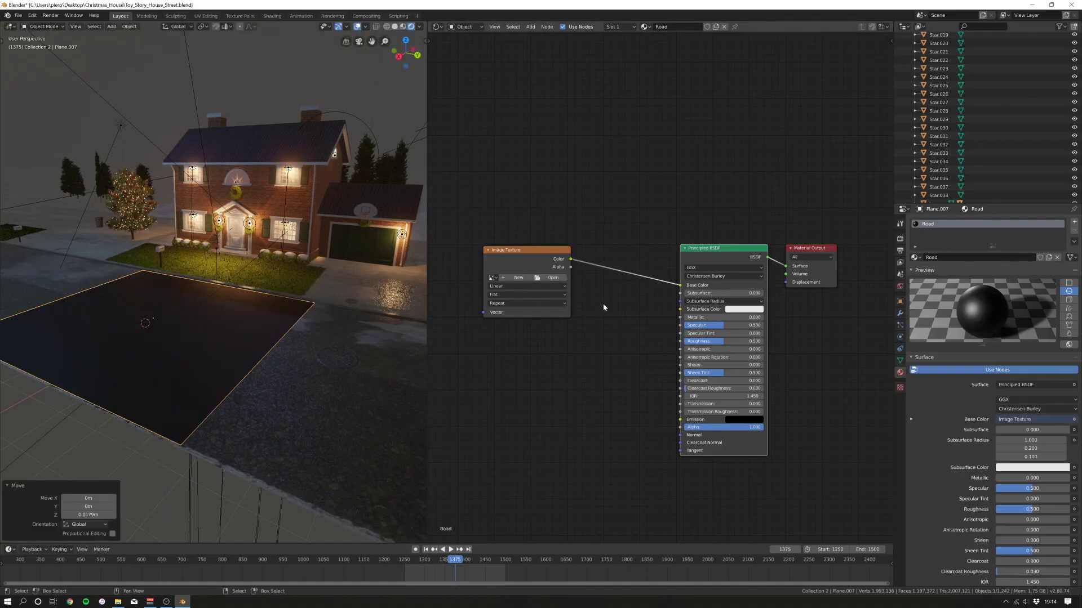
- Turn on the Screencast Keys display for the 3D viewport
middle_click_drag(281, 271, 302, 275, "shift")
key("n")
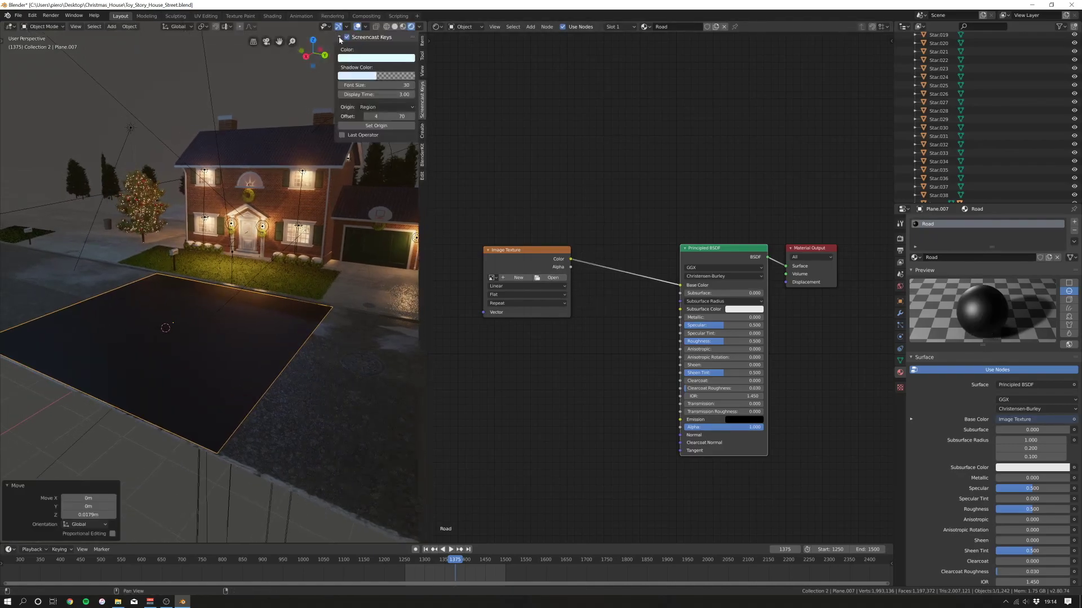
key("n")
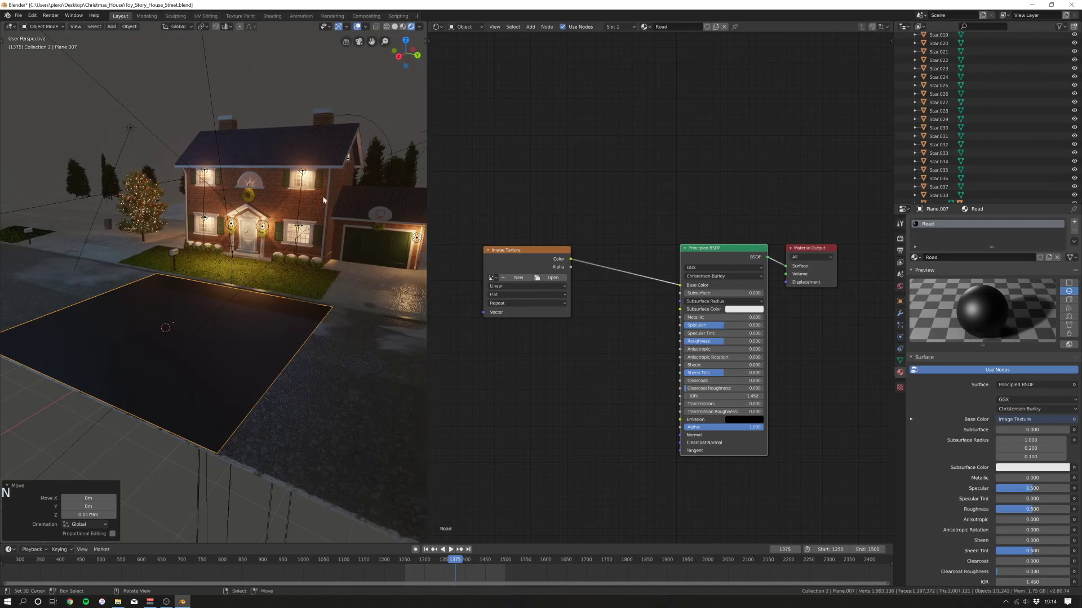
- Load the image Strada 1 Vicino.jpg from the Textures 1 folder into the Image Texture node
left_click(547, 278)
left_click(28, 146)
scroll(398, 250, "down", 20)
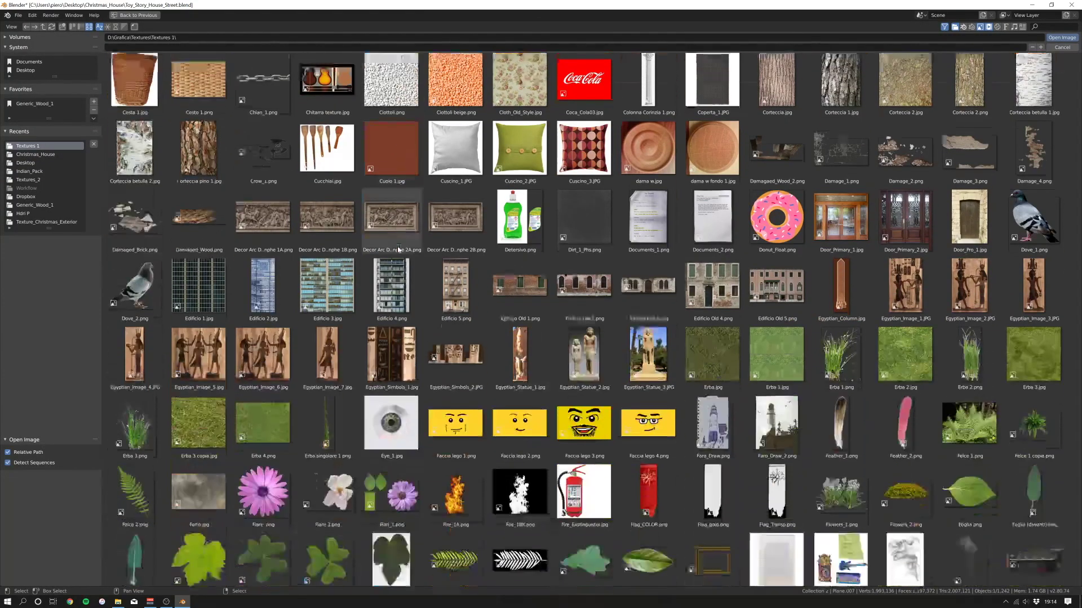
scroll(398, 249, "down", 15)
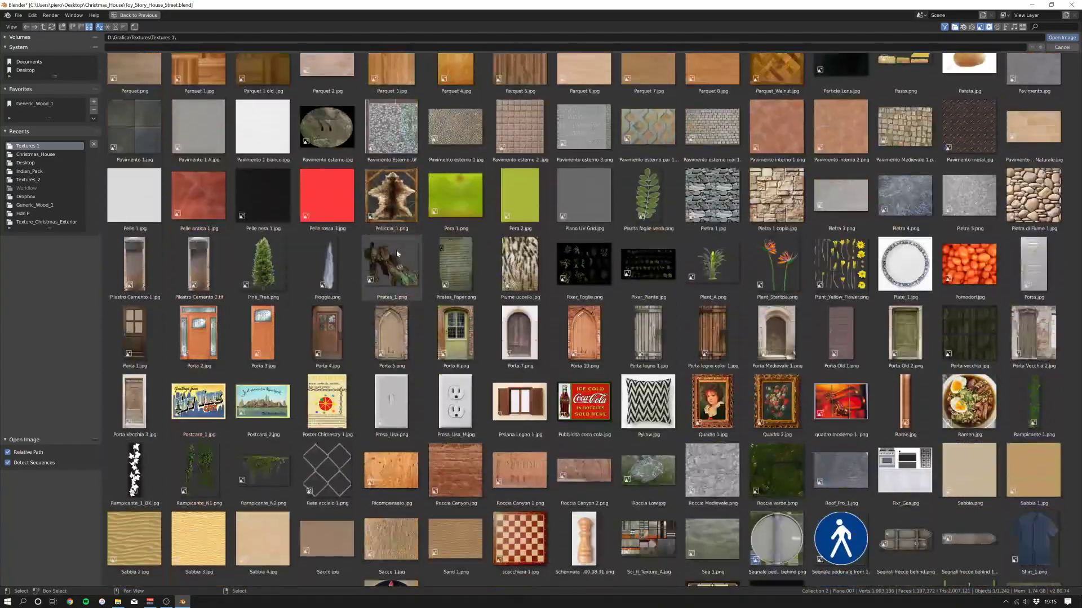
scroll(265, 496, "down", 5)
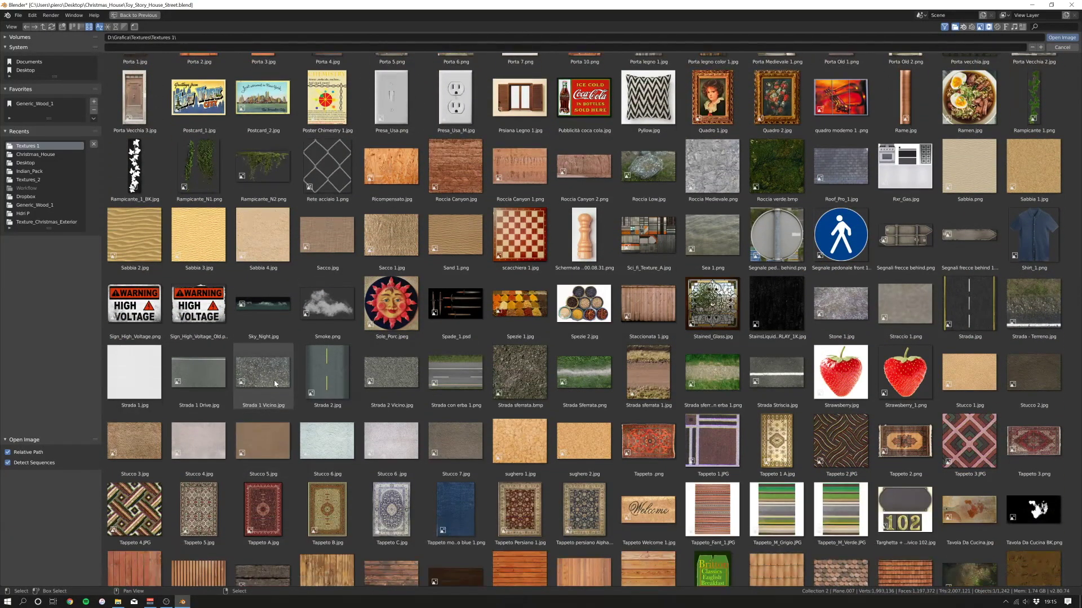
double_click(273, 379)
- Widen the 3D viewport and examine the asphalt texture on the plane from close up and farther away
middle_click_drag(248, 373, 449, 265)
scroll(245, 353, "up", 1, "shift")
scroll(244, 353, "up", 1)
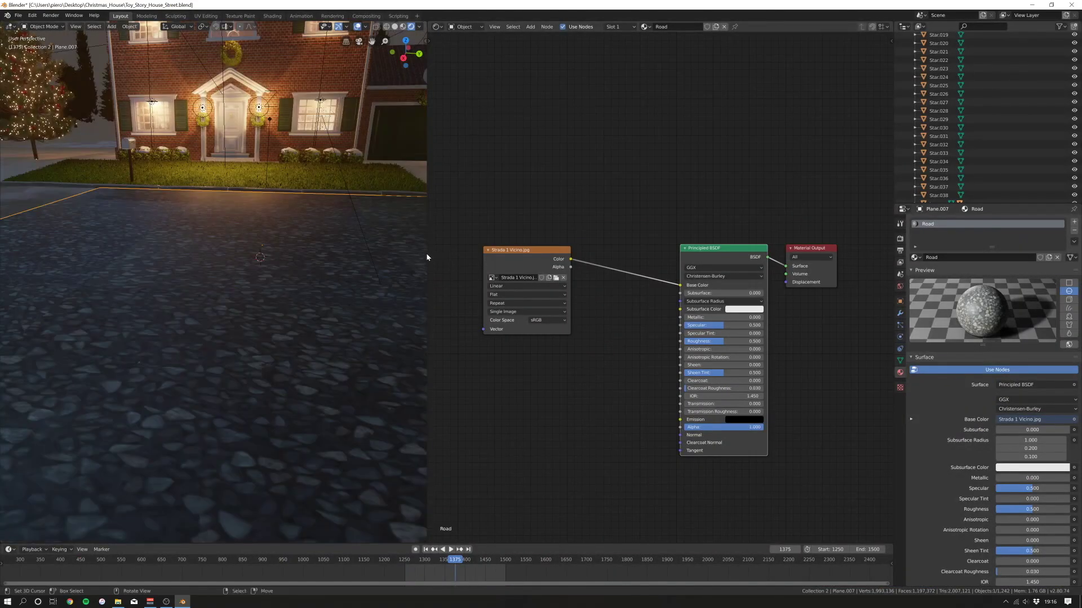
left_click_drag(427, 255, 540, 255)
scroll(428, 256, "down", 3)
scroll(405, 255, "down", 1)
scroll(370, 260, "up", 2)
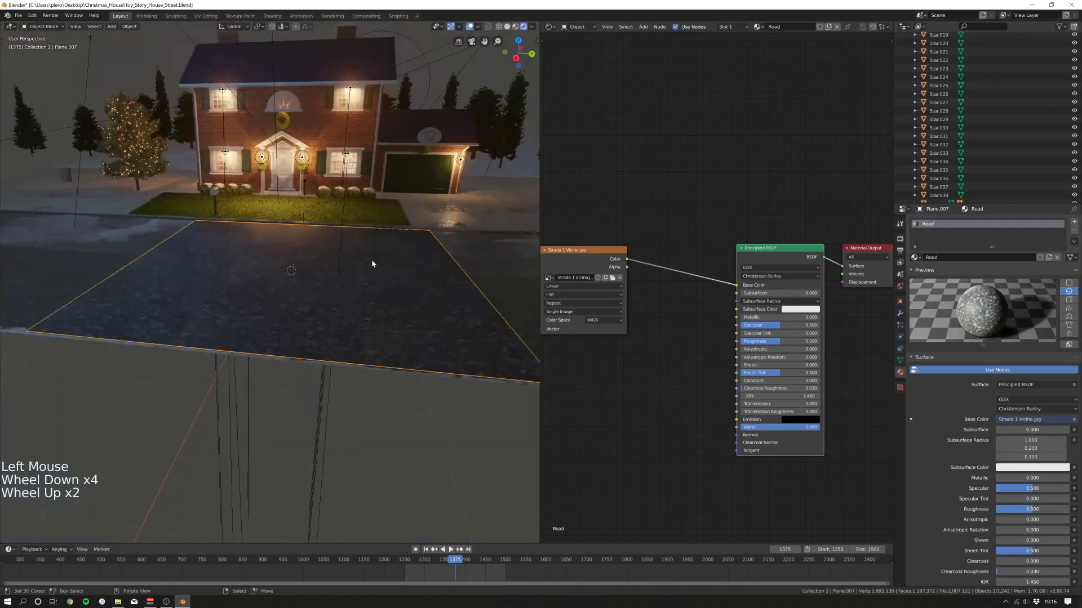
scroll(364, 262, "up", 1)
middle_click_drag(364, 263, 307, 248)
middle_click_drag(307, 248, 270, 251)
- Add a Displacement node, wiring the image's Color to its Height and its output to the Material Output's Displacement input
key("shift+a")
left_click(714, 207)
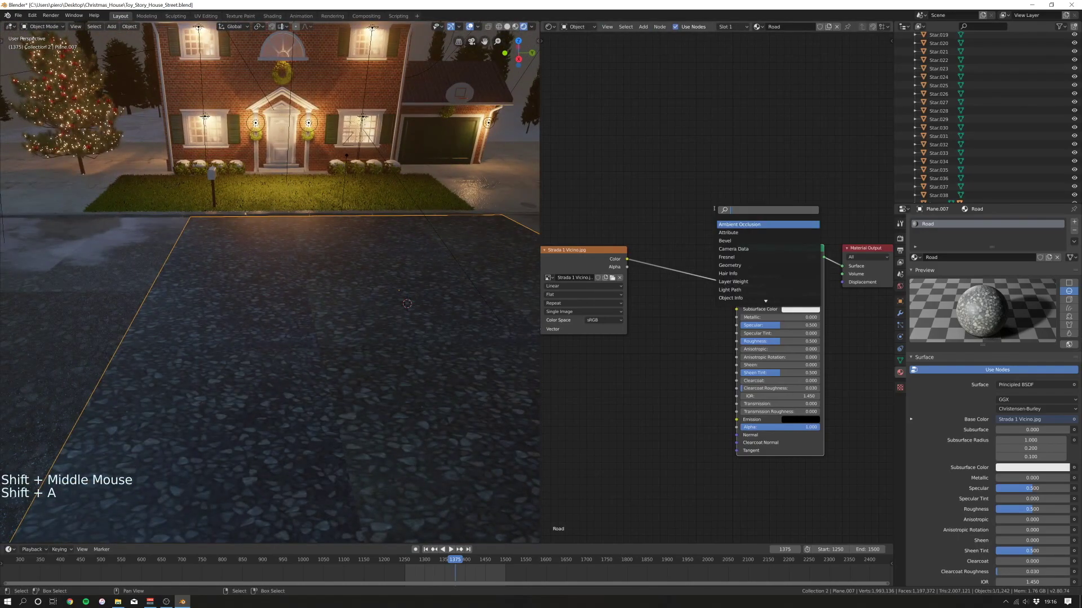
type("dis")
key("Return")
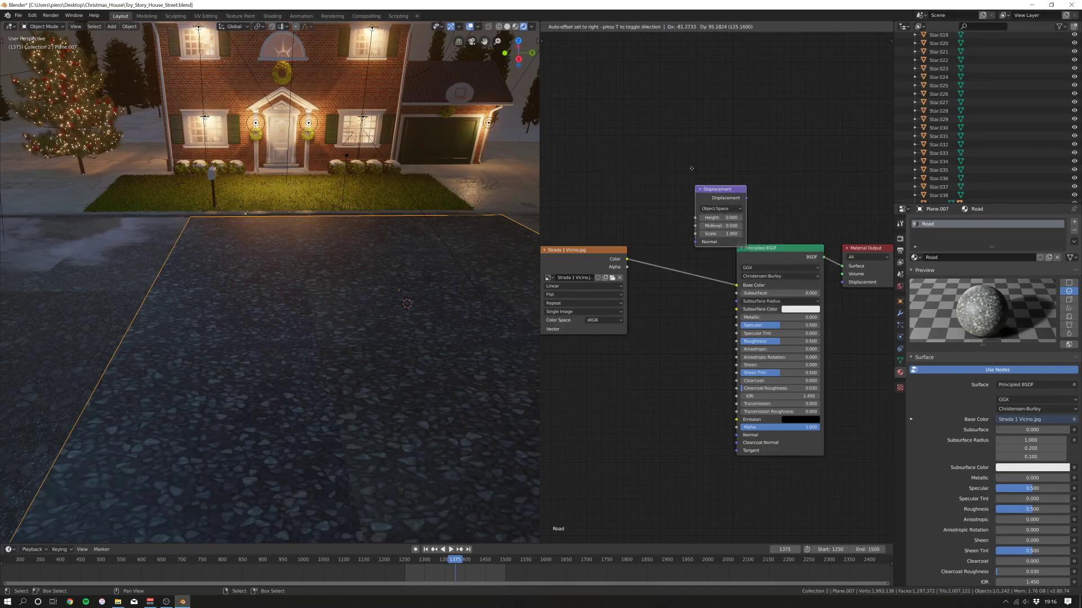
left_click(711, 171)
left_click_drag(627, 259, 694, 208)
left_click_drag(741, 179, 842, 282)
left_click_drag(777, 249, 708, 518)
- Set the Displacement node's Scale to 0.025
middle_click_drag(288, 281, 272, 305)
scroll(725, 451, "up", 1)
middle_click_drag(724, 512, 726, 462)
scroll(726, 457, "up", 2)
scroll(726, 462, "up", 1)
left_click(726, 463)
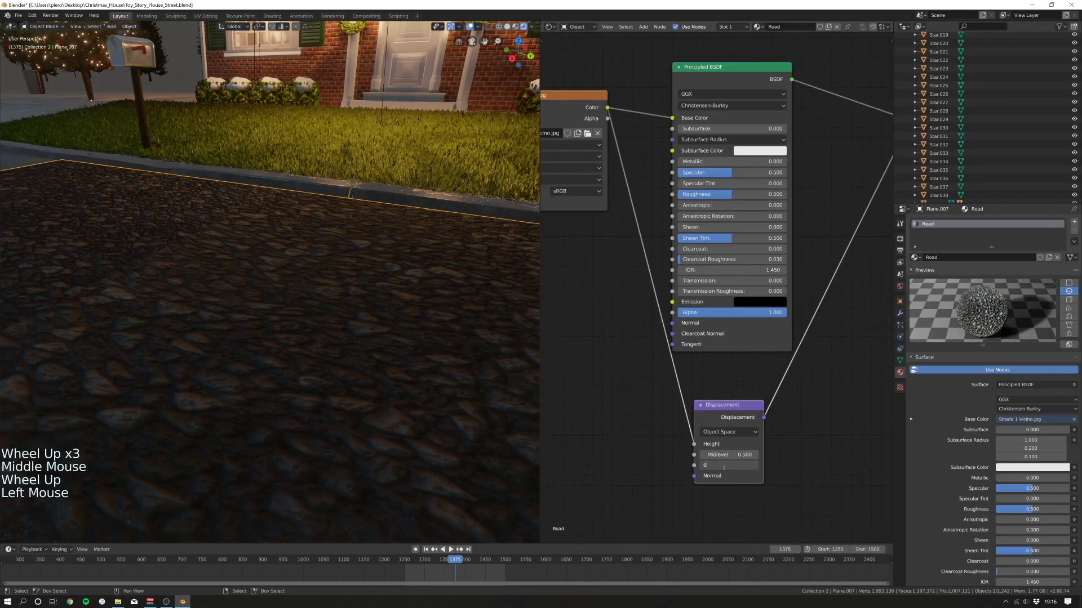
key("Return")
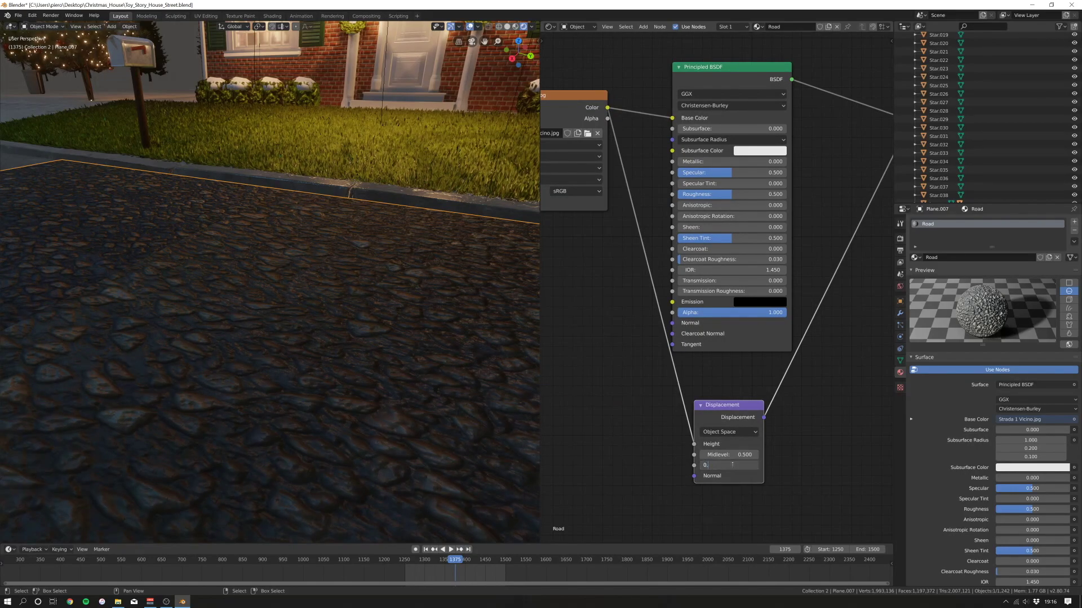
type("5")
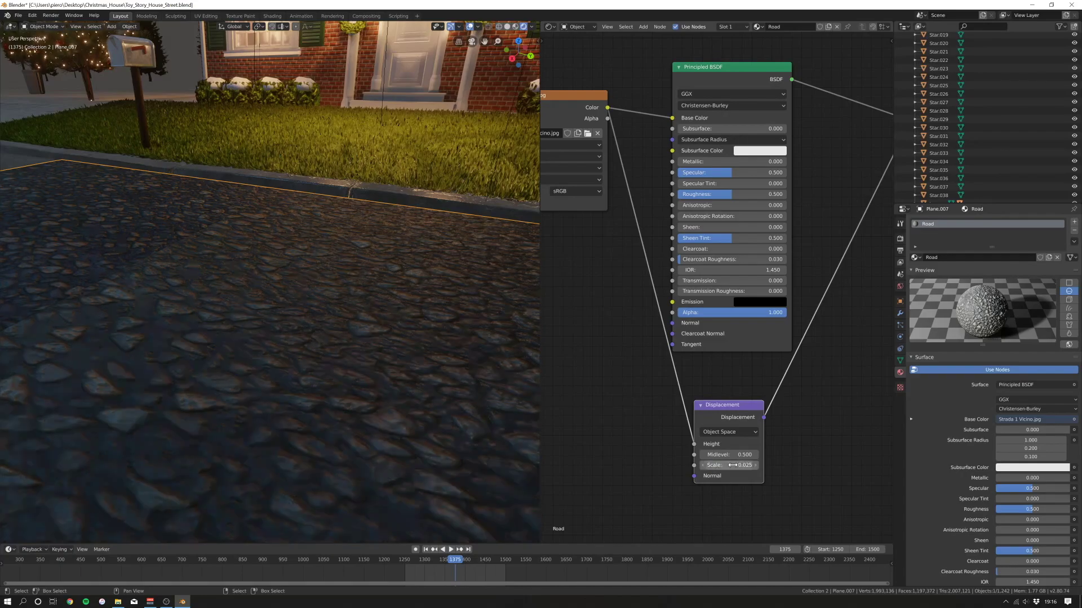
key("Return")
- Lower the Principled BSDF's Roughness to about 0.218 to make the road surface shinier
scroll(232, 386, "down", 3)
scroll(225, 356, "up", 2)
middle_click_drag(213, 355, 298, 420, "ctrl")
scroll(331, 434, "up", 3)
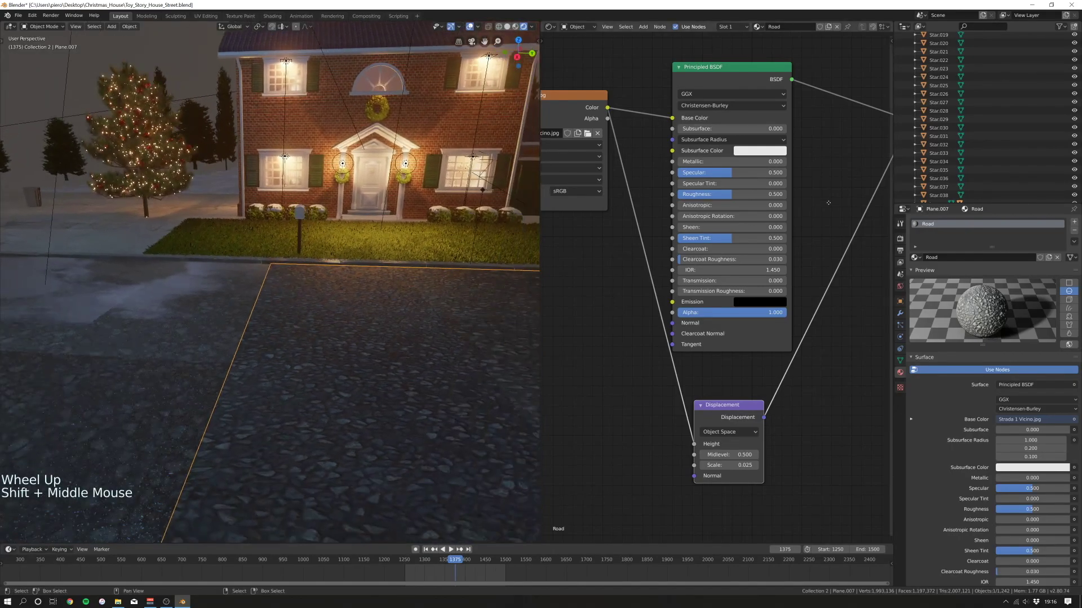
middle_click_drag(710, 281, 726, 333)
scroll(727, 332, "up", 3)
left_click_drag(699, 242, 682, 241)
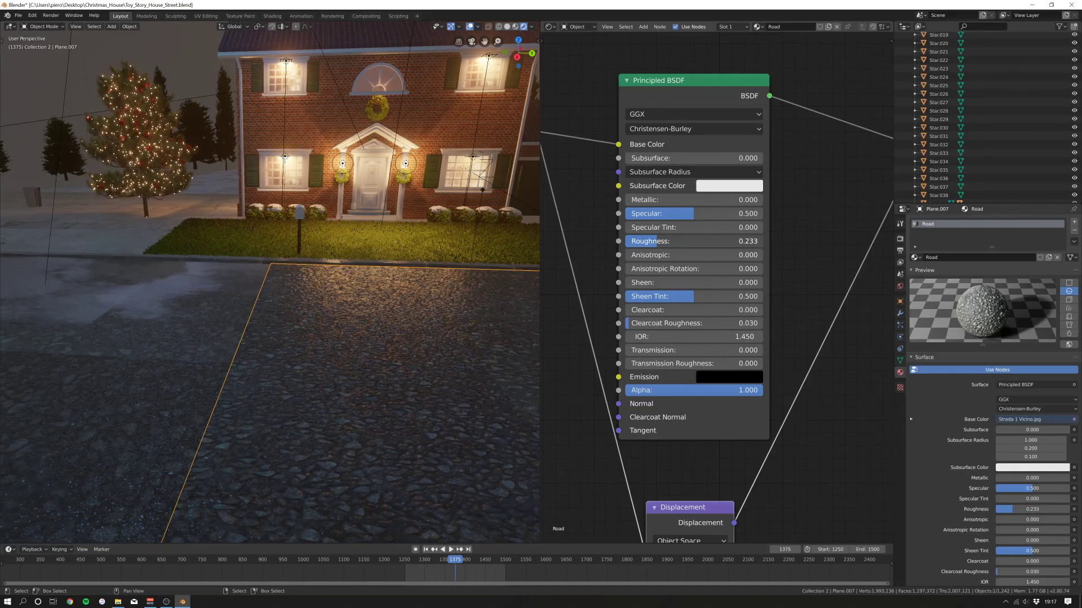
middle_click_drag(458, 320, 300, 343, "shift")
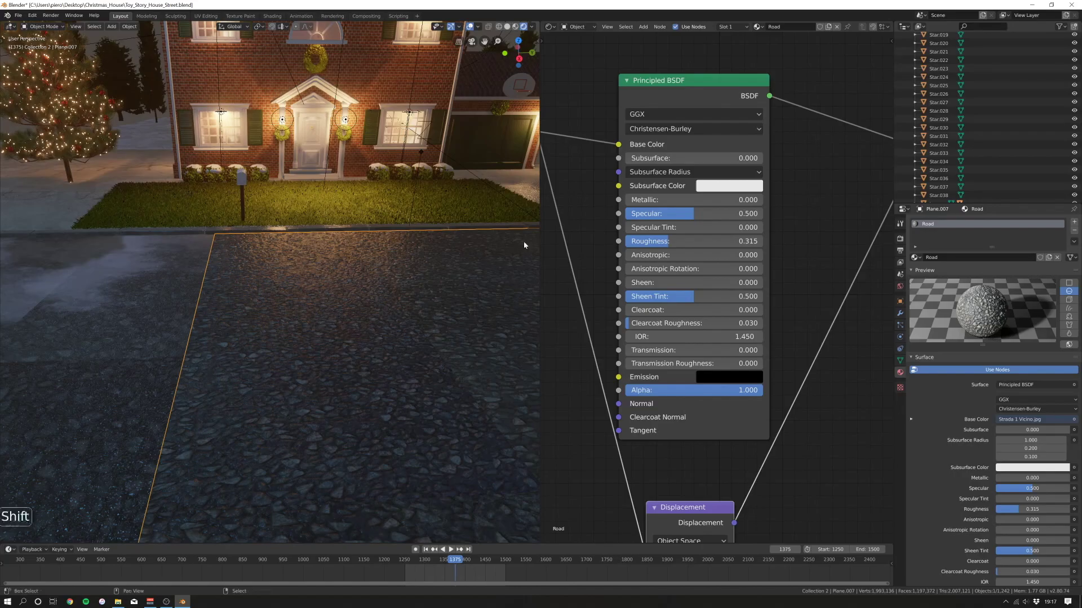
left_click_drag(665, 241, 665, 241)
- Move the road plane about -18.6 m along the Y axis to the far end of the street
mouse_move(335, 311)
middle_mouse_down()
mouse_move(302, 379)
mouse_move(307, 314)
mouse_move(290, 306)
mouse_move(366, 342)
mouse_move(224, 313)
mouse_move(350, 307)
mouse_move(319, 312)
middle_mouse_up()
scroll(330, 338, "up", 4)
scroll(331, 338, "down", 6)
scroll(303, 374, "down", 3)
scroll(367, 341, "up", 4)
scroll(367, 342, "down", 11)
scroll(350, 306, "up", 5)
key("g")
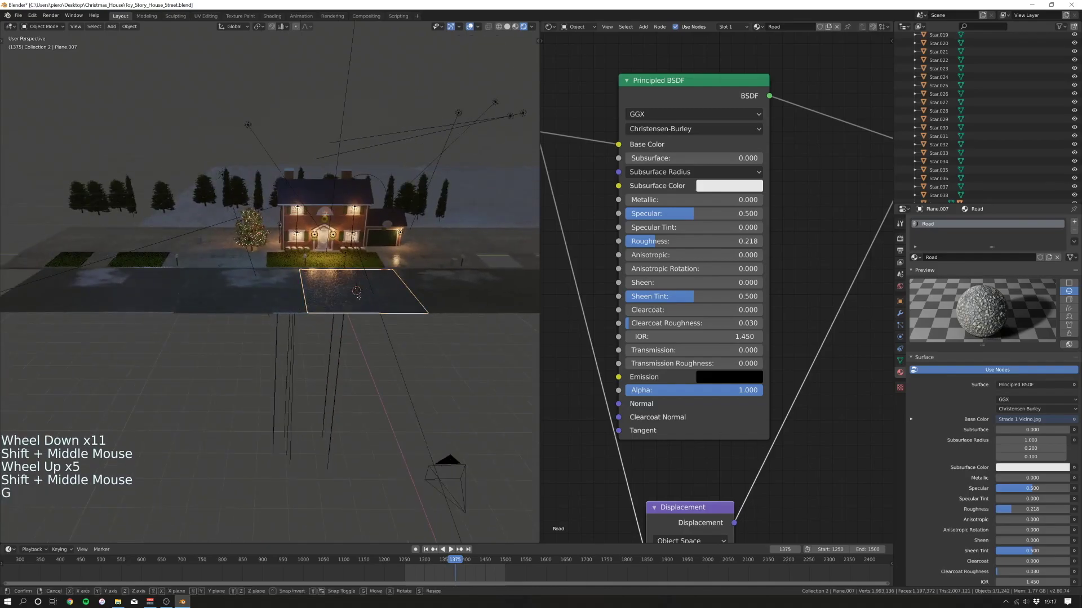
left_click(88, 297)
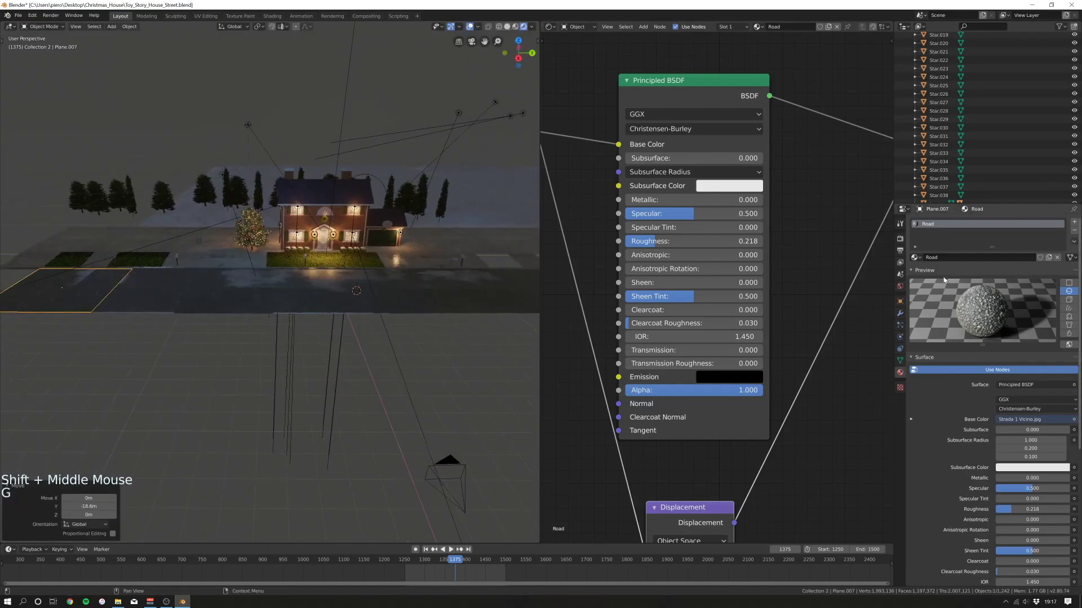
- Add an Array modifier to the road plane with a relative offset of 0 on X and 1 on Y
left_click(899, 301)
left_click(900, 313)
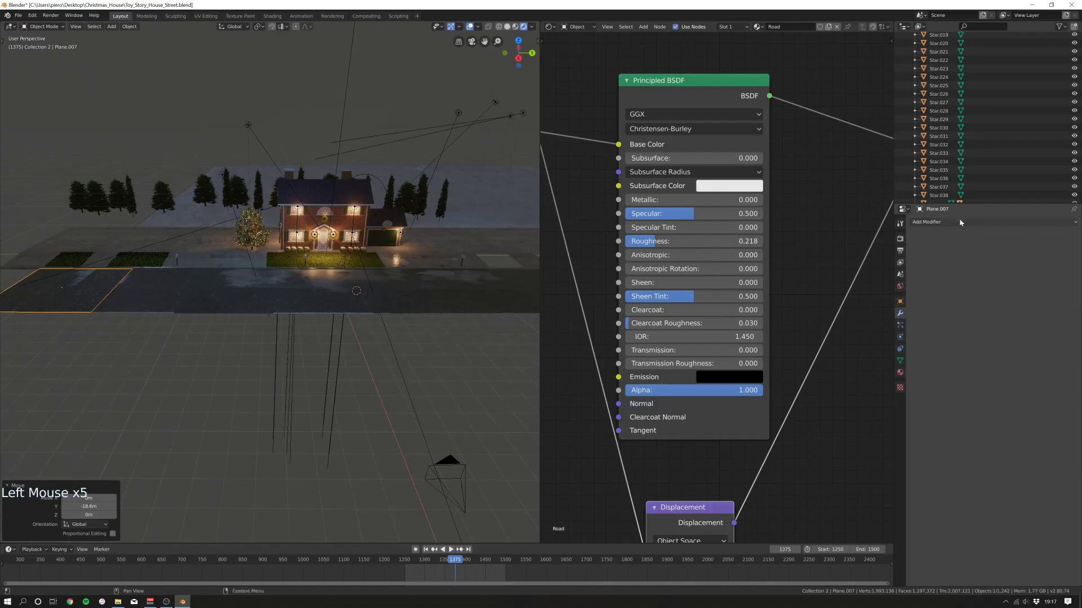
left_click(961, 222)
left_click(925, 245)
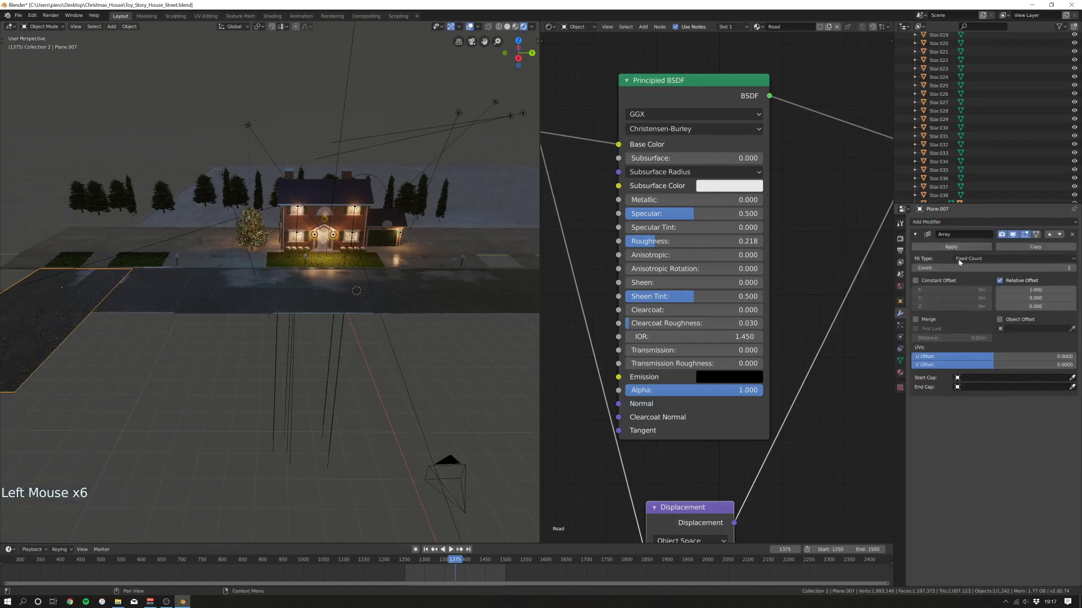
left_click(1032, 289)
type("0")
key("Return")
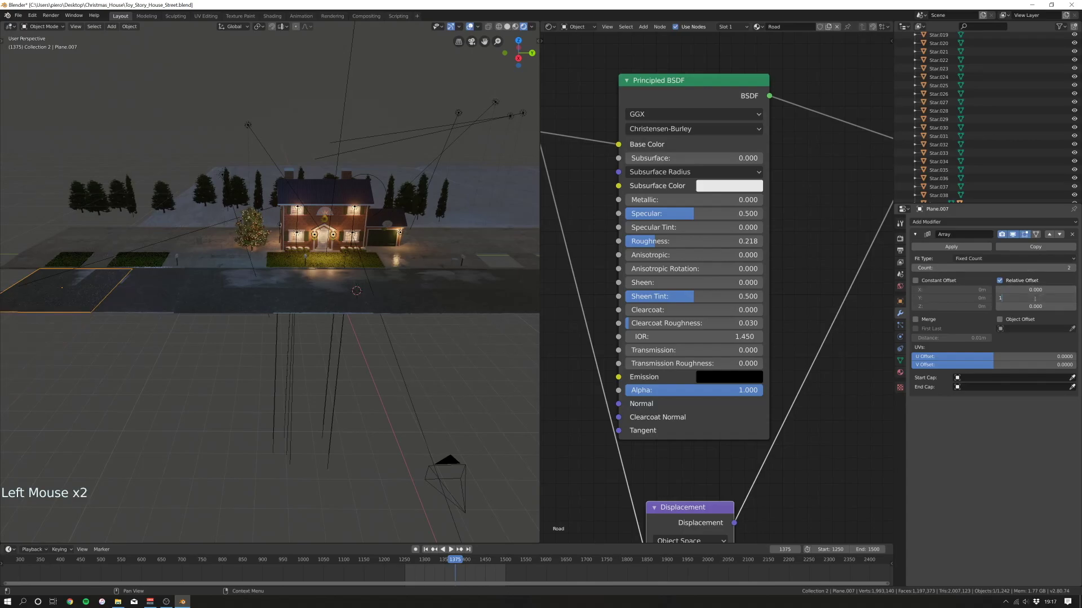
- Set the Array modifier's count to 14 so the road plane repeats along the whole street
left_click_drag(971, 267, 994, 267)
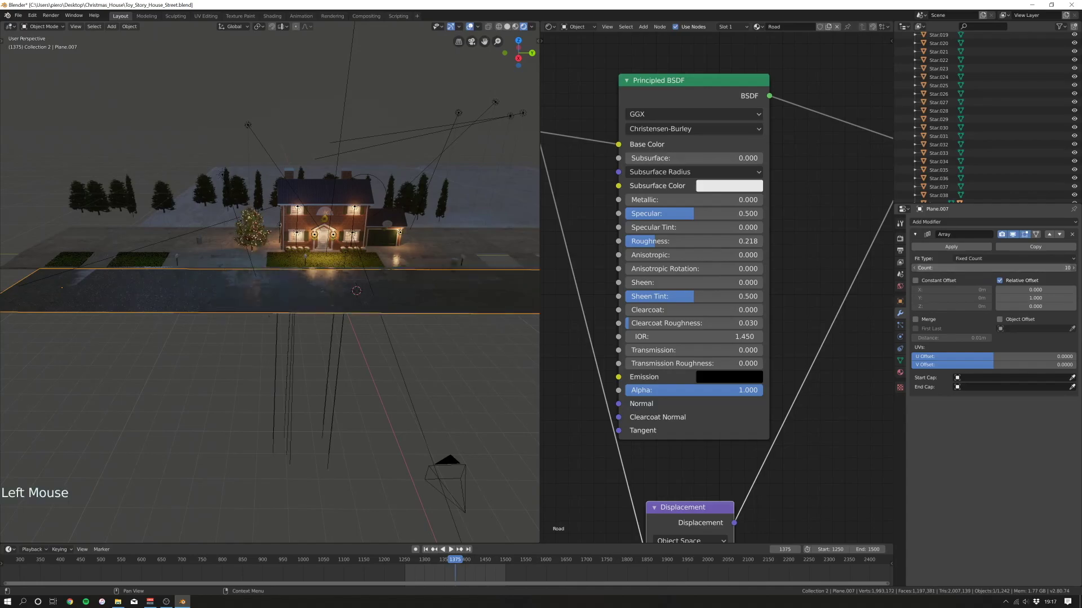
scroll(431, 320, "down", 10)
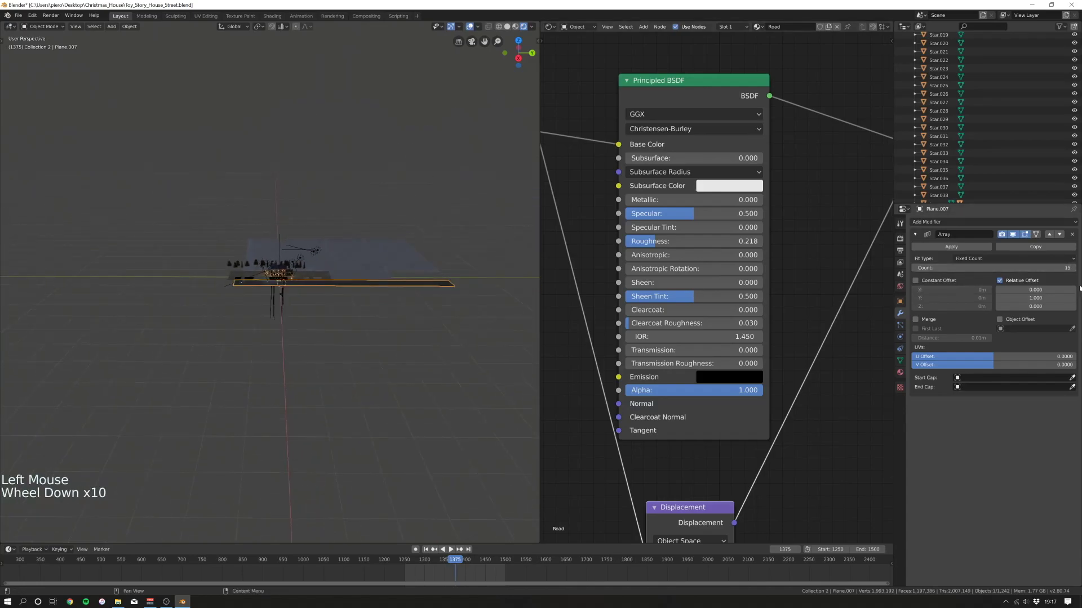
left_click(994, 268)
scroll(372, 307, "down", 20)
scroll(372, 307, "up", 20)
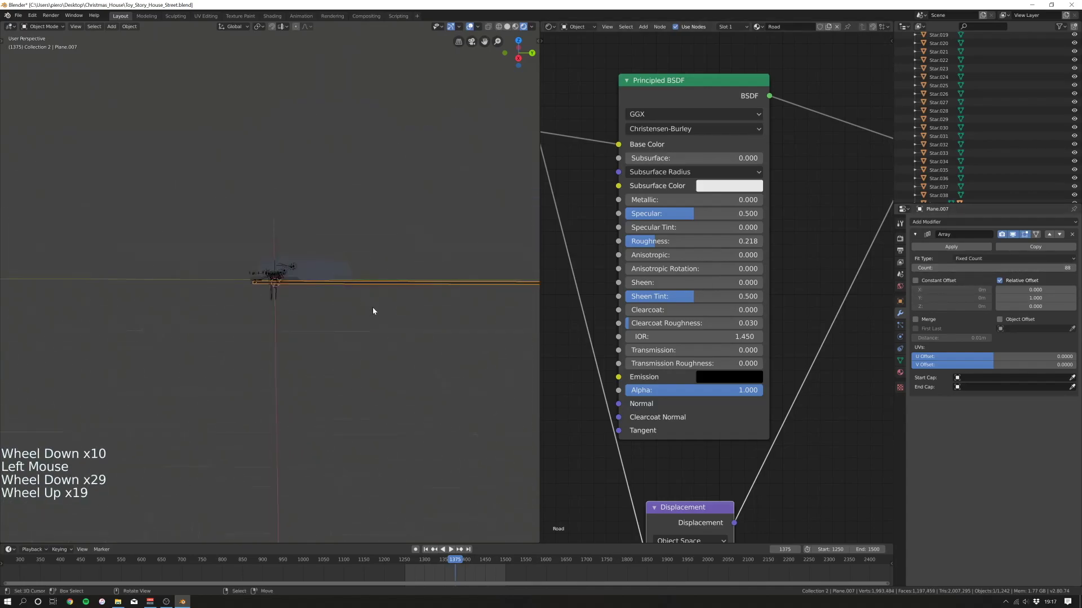
middle_click_drag(410, 306, 195, 313, "shift")
scroll(195, 312, "down", 3)
middle_click_drag(271, 309, 316, 332, "shift")
scroll(169, 314, "up", 9)
scroll(194, 378, "up", 4)
scroll(164, 389, "up", 2)
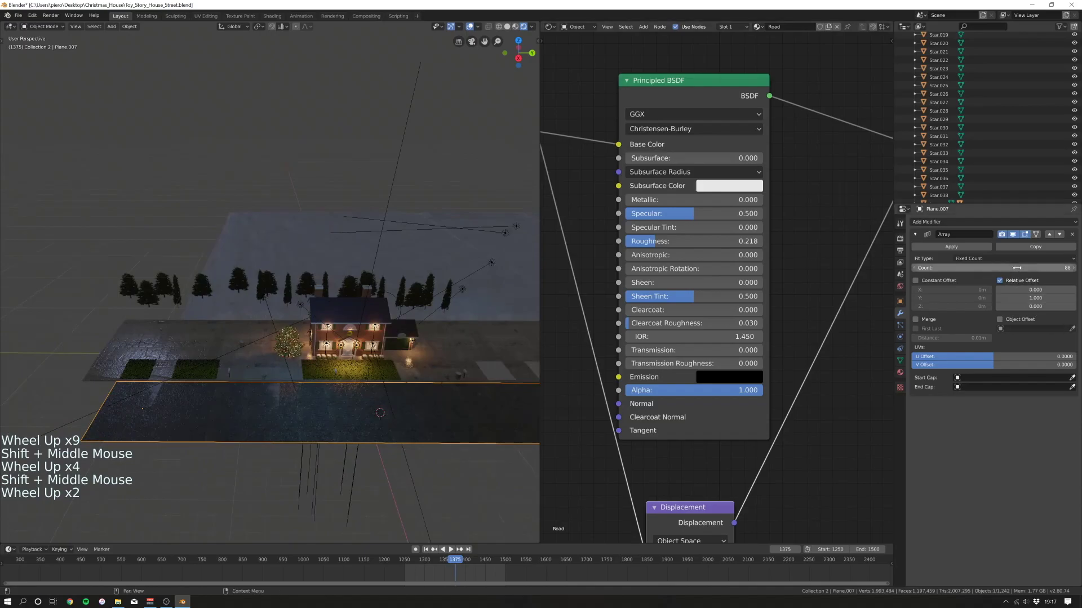
left_click_drag(1003, 269, 958, 268)
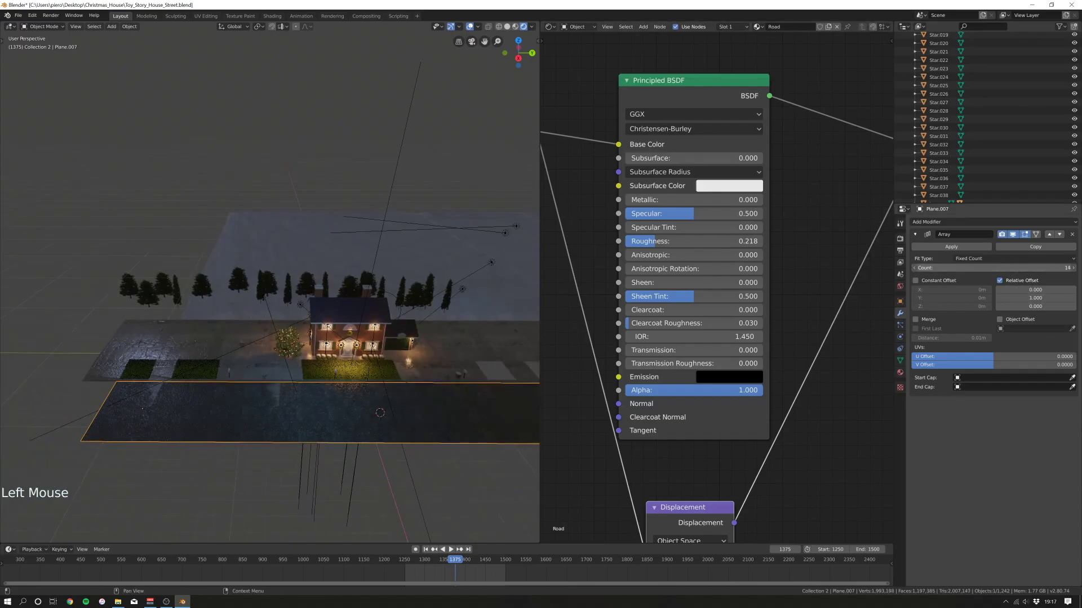
- Set the Array modifier's count to 10 so the road plane extends along the street in front of the house
middle_click_drag(338, 338, 310, 329, "shift")
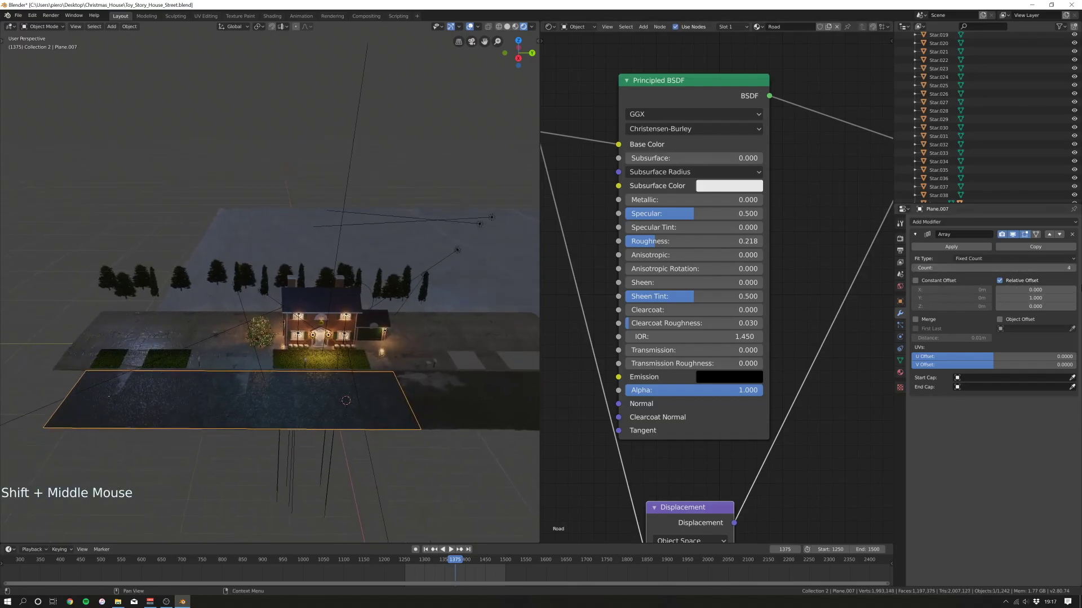
left_click(1074, 268)
middle_click_drag(220, 364, 174, 357, "shift")
scroll(109, 333, "down", 4)
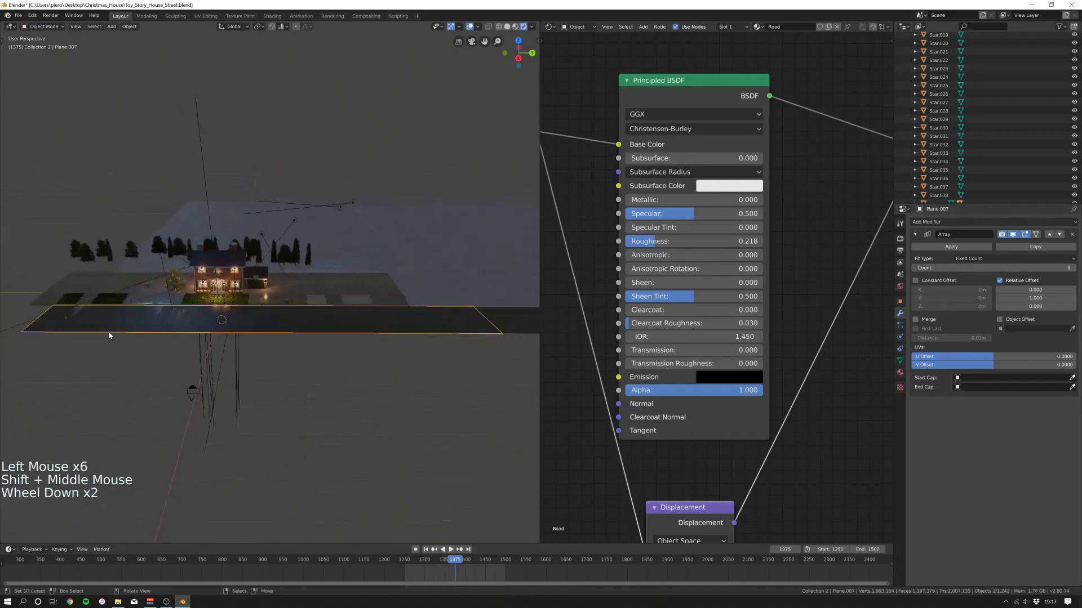
left_click(1074, 269)
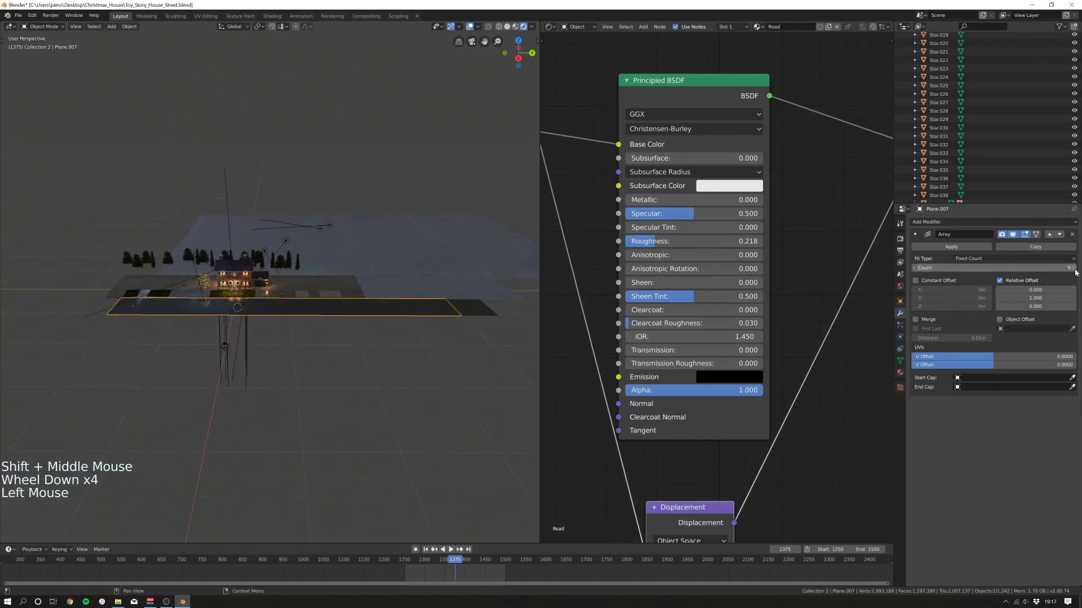
left_click(1074, 268)
scroll(202, 350, "down", 4)
scroll(205, 352, "up", 16)
middle_click_drag(205, 352, 411, 301, "shift")
- Try moving the arrayed road plane sideways, away from the street
key("g")
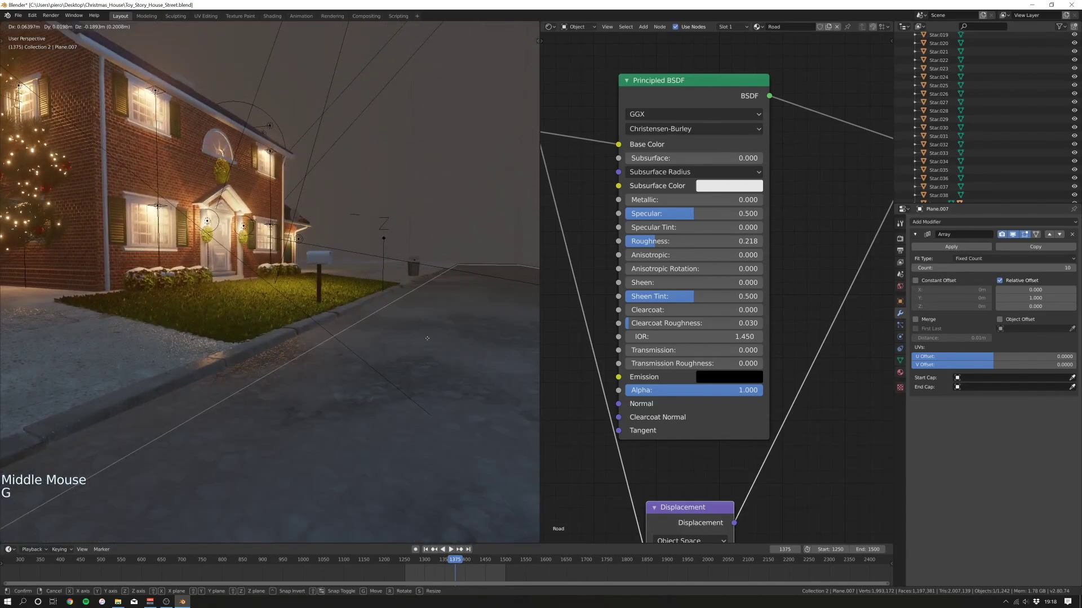
scroll(457, 351, "down", 8)
middle_click_drag(458, 352, 366, 301)
key("g")
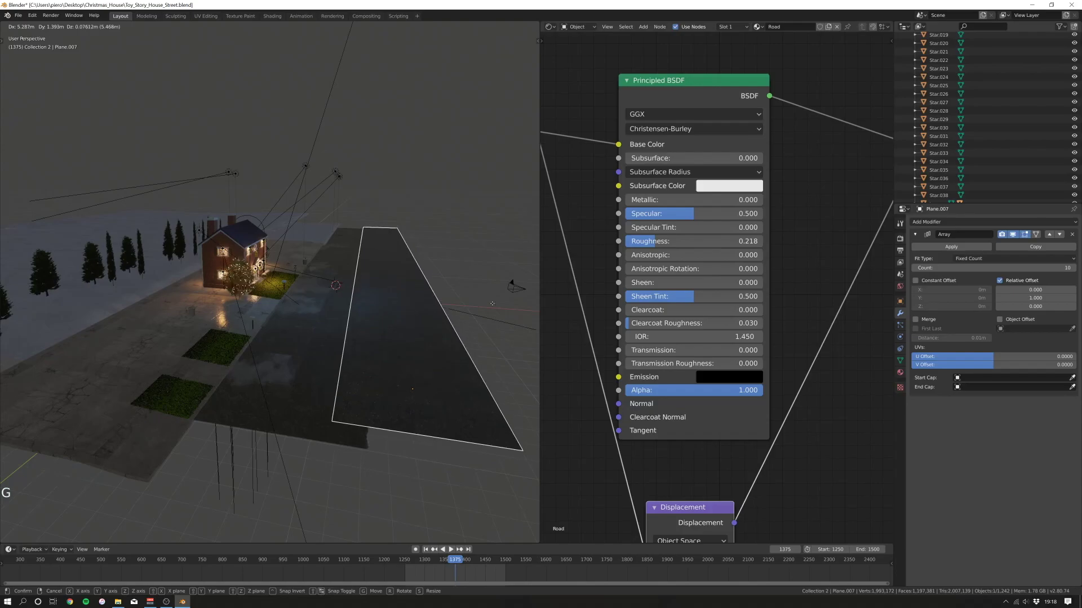
left_click(462, 304)
middle_click_drag(462, 304, 350, 307)
scroll(375, 332, "up", 2)
middle_click_drag(349, 307, 411, 321)
scroll(357, 338, "down", 1)
key("g")
left_click(351, 330)
- Add one centred loop cut in each direction to the first road tile's mesh
scroll(450, 323, "down", 3)
middle_click_drag(262, 341, 306, 393, "shift")
key("Tab")
key("ctrl+r")
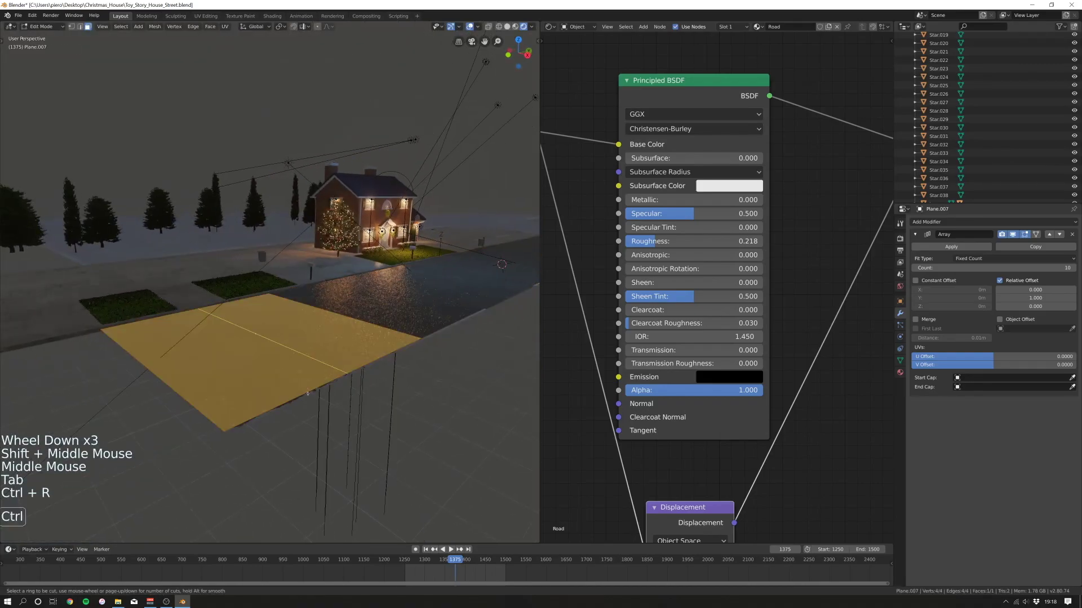
left_click(306, 393)
right_click(305, 393)
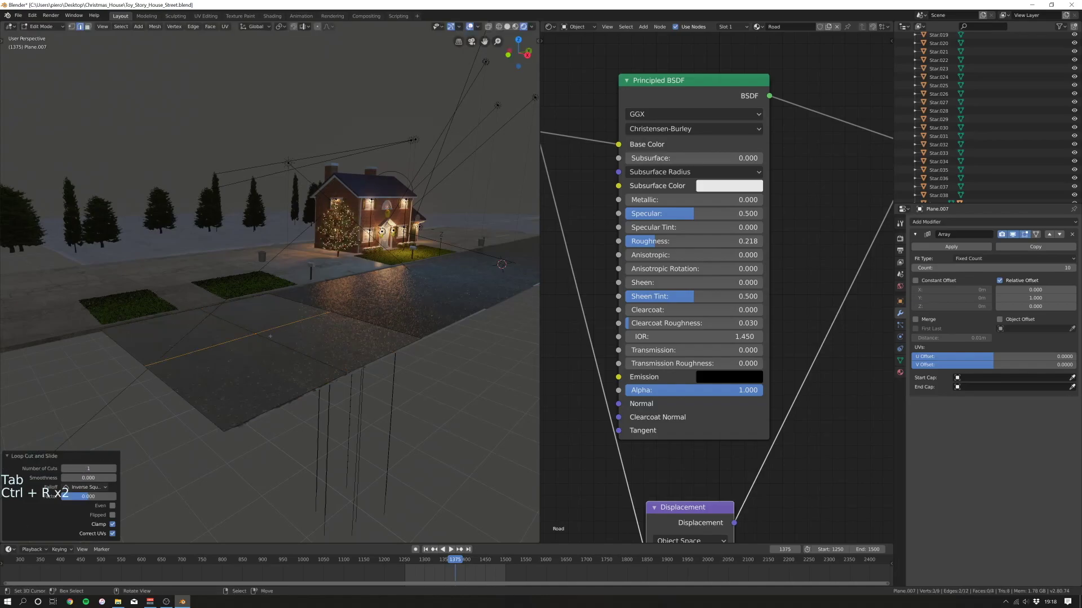
- Raise the centre vertex of the road tile about 0.049 m along Z
key("1")
right_click(256, 335)
key("g")
key("z")
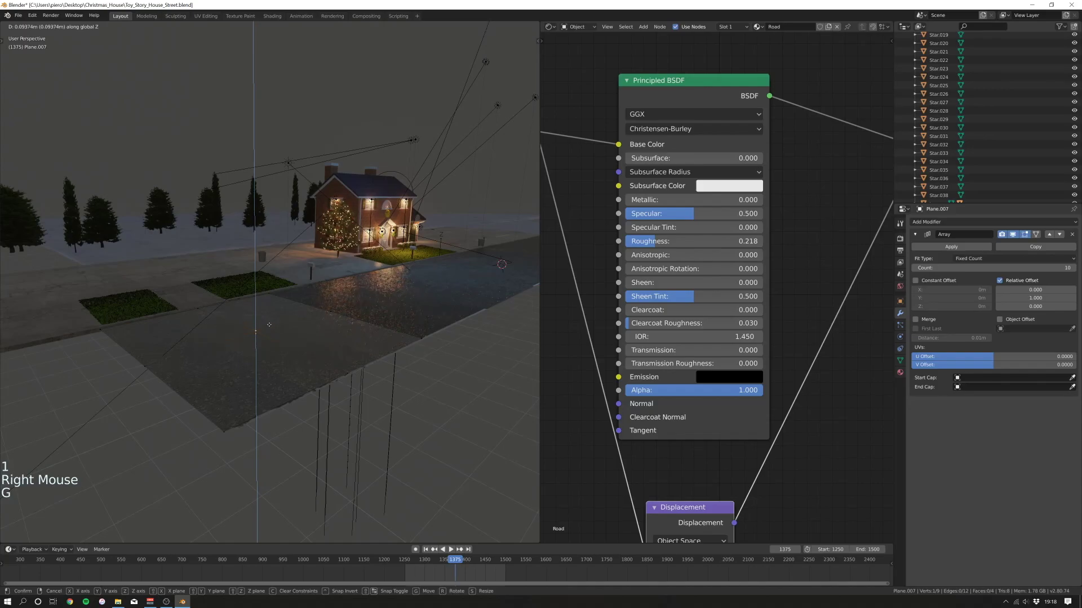
left_click(272, 326)
- Add another loop cut to the road tile and move one of its vertices along Z for unevenness
key("ctrl+r")
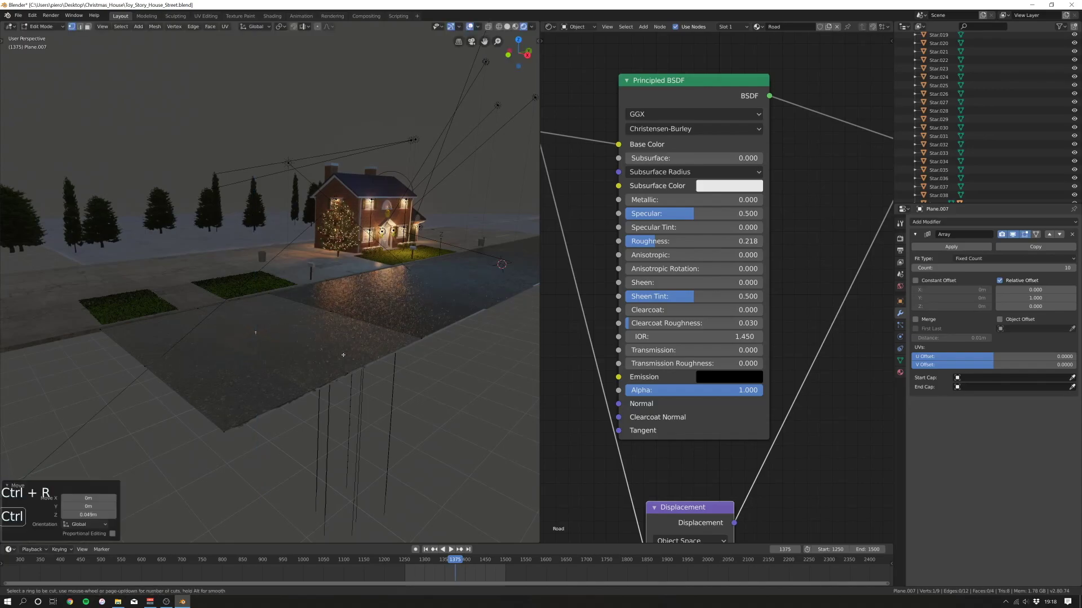
double_click(298, 355)
right_click(299, 356)
key("g")
key("z")
left_click(298, 355)
- Add one more loop cut to the road tile and lower a vertex slightly along Z
key("Tab")
middle_click_drag(316, 327, 321, 296)
key("Tab")
key("ctrl+r")
right_click(321, 296)
key("g")
key("z")
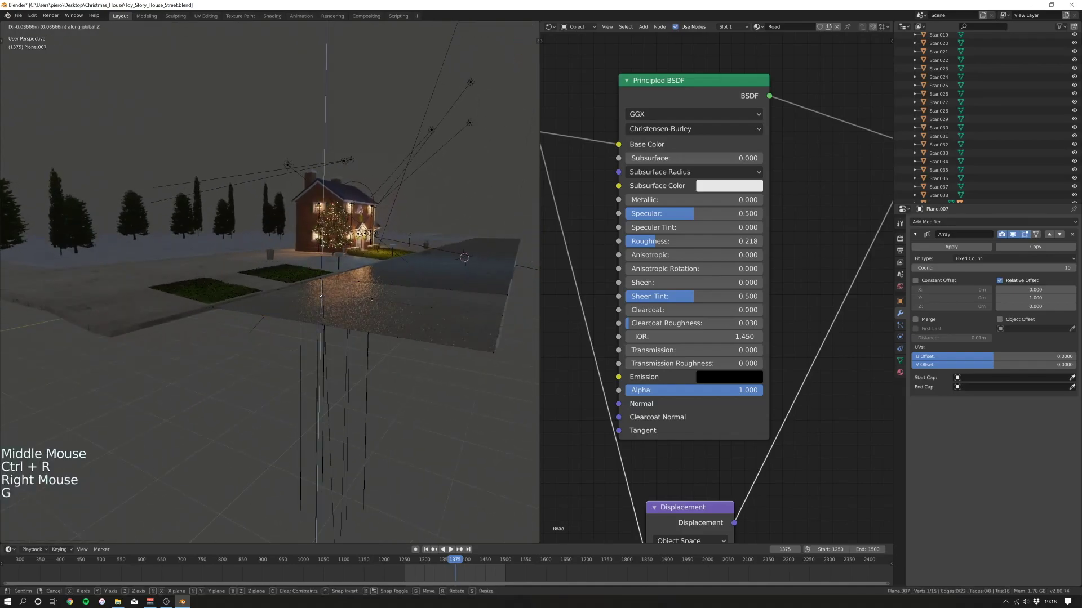
left_click(321, 297)
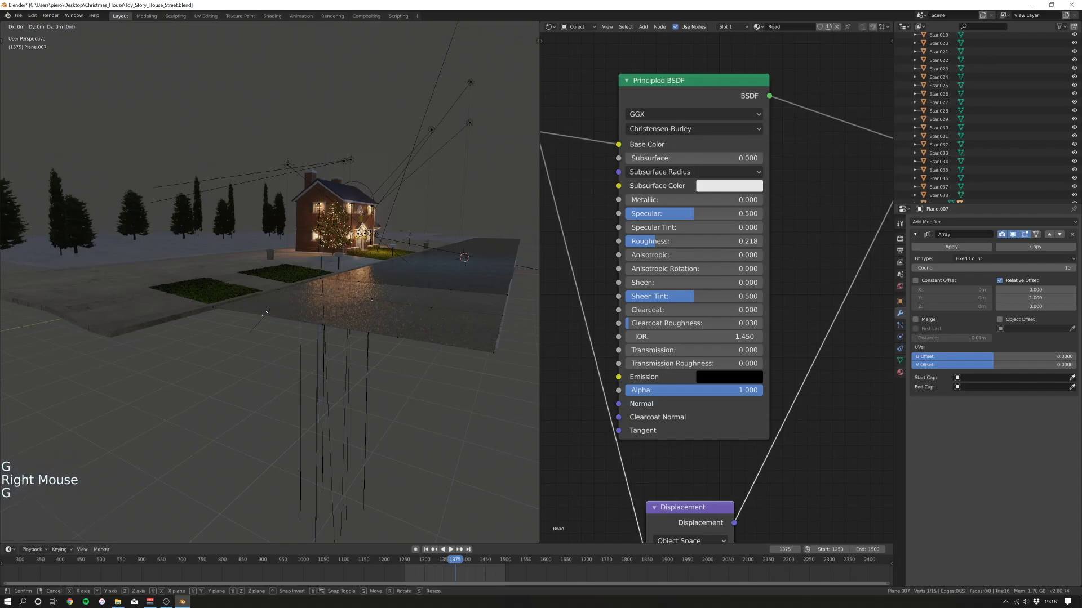
- Select another vertex of the subdivided road tile and adjust its height along Z
key("Tab")
middle_click_drag(352, 308, 338, 309)
key("Tab")
right_click(295, 315)
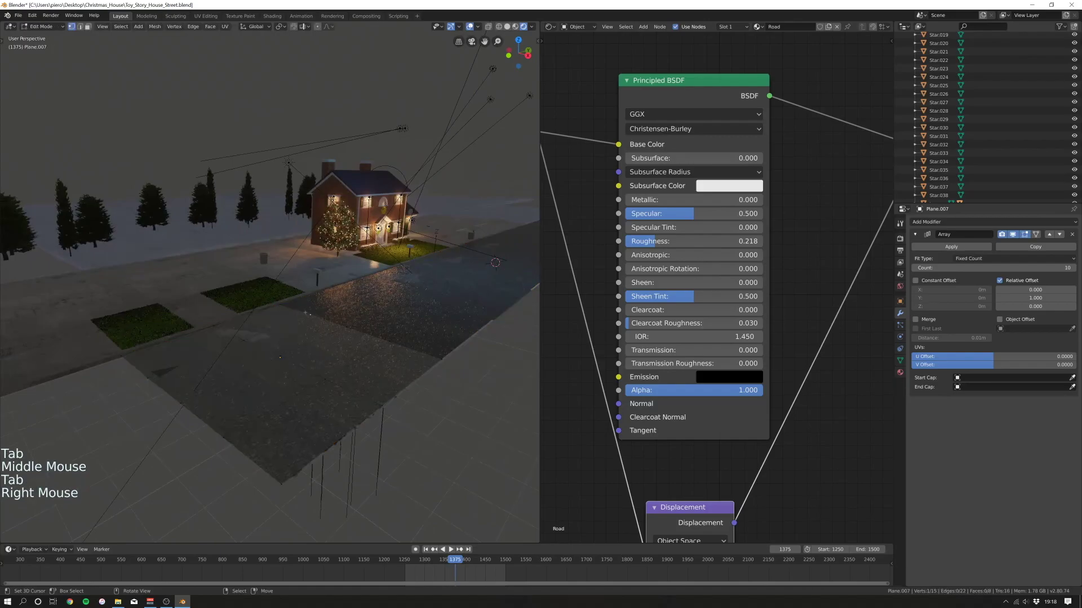
key("g")
key("z")
left_click(309, 313)
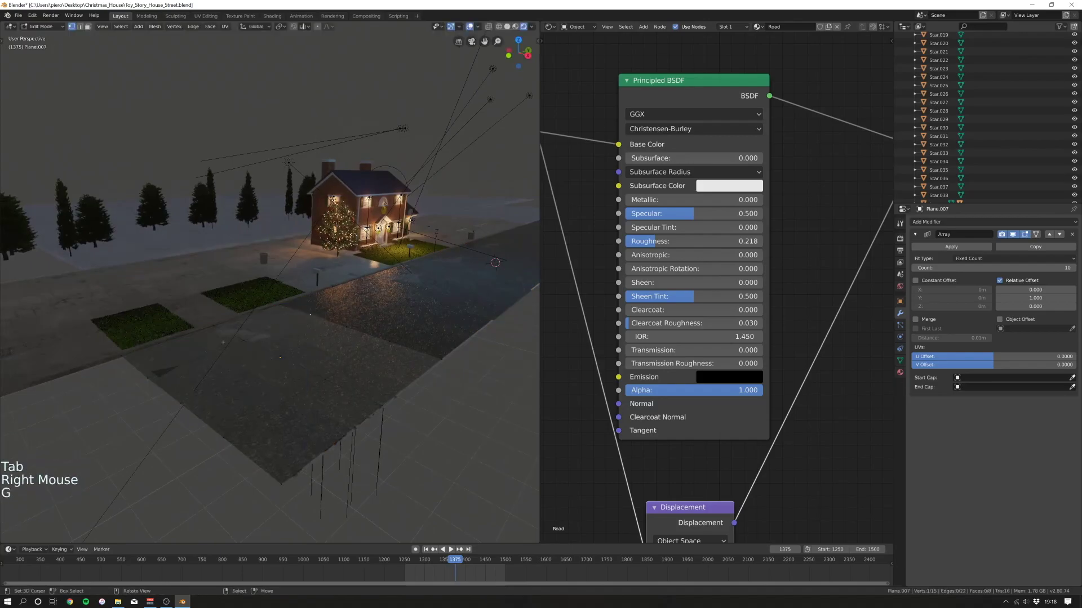
- Select vertices on the road tile's near edge, flatten them by scaling Z to about 0.405, and shift them along Z
right_click(148, 378, "ctrl")
key("s")
key("z")
left_click(304, 250)
key("s")
key("z")
left_click(304, 250)
key("g")
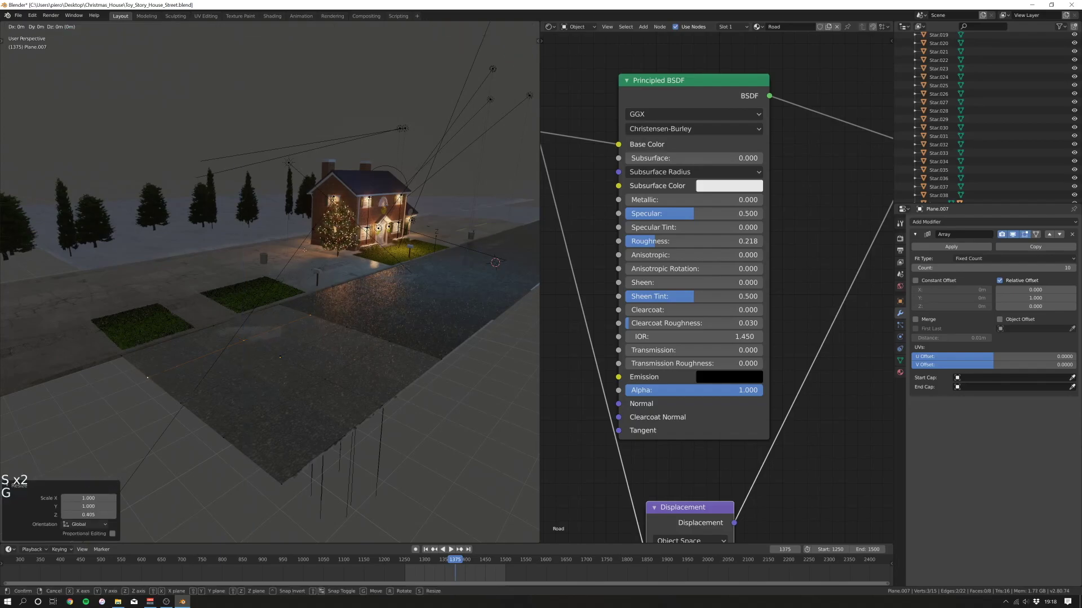
key("z")
left_click(309, 256, "shift")
- Raise the selected edge vertices of the road tile about 0.0035 m along Z
key("Tab")
middle_click_drag(309, 257, 399, 248)
key("Tab")
key("g")
key("z")
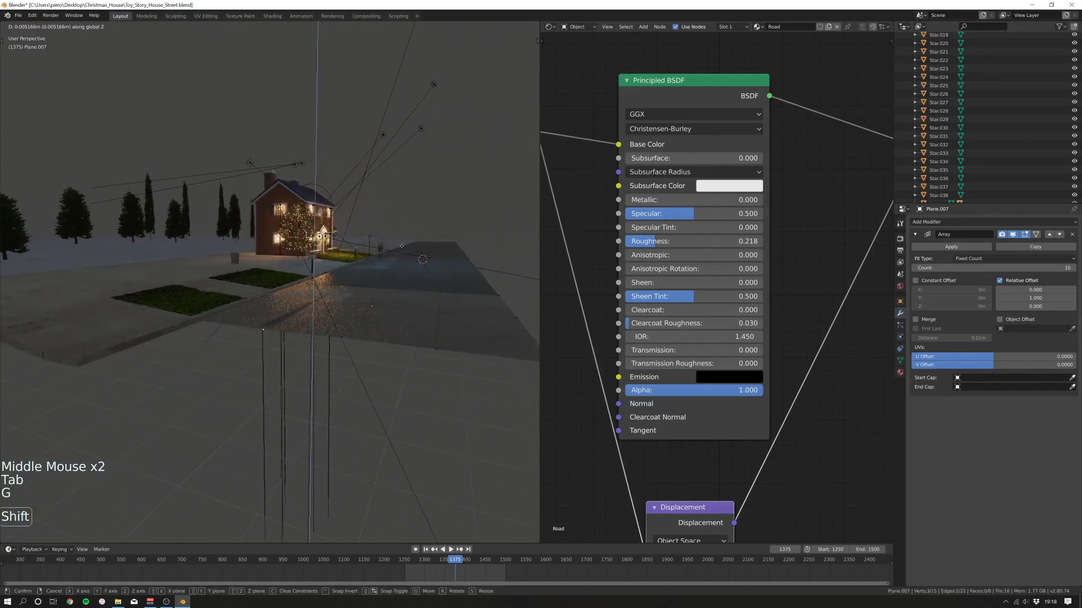
key("Tab")
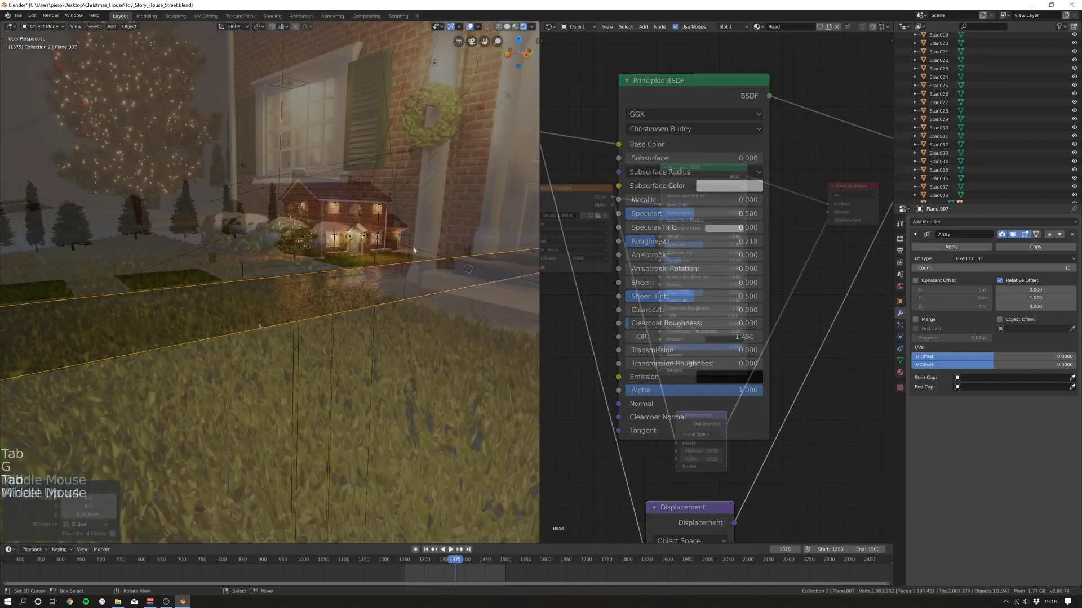
scroll(255, 320, "up", 4)
scroll(255, 319, "down", 4)
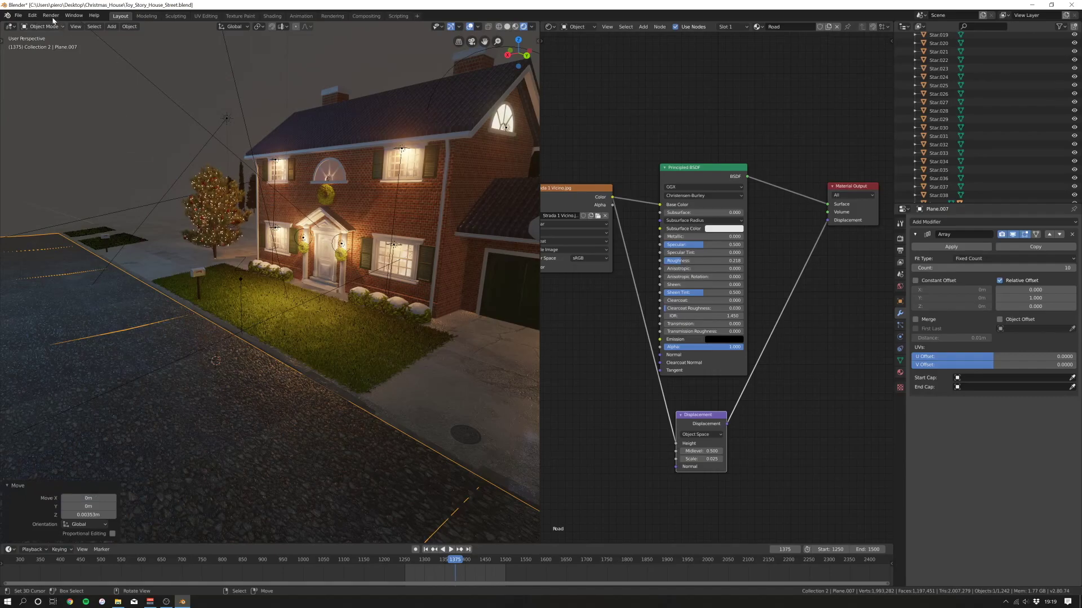
- Search the add-ons in the preferences for "import image" and check that Import Images as Planes is enabled
left_click(32, 15)
left_click(45, 128)
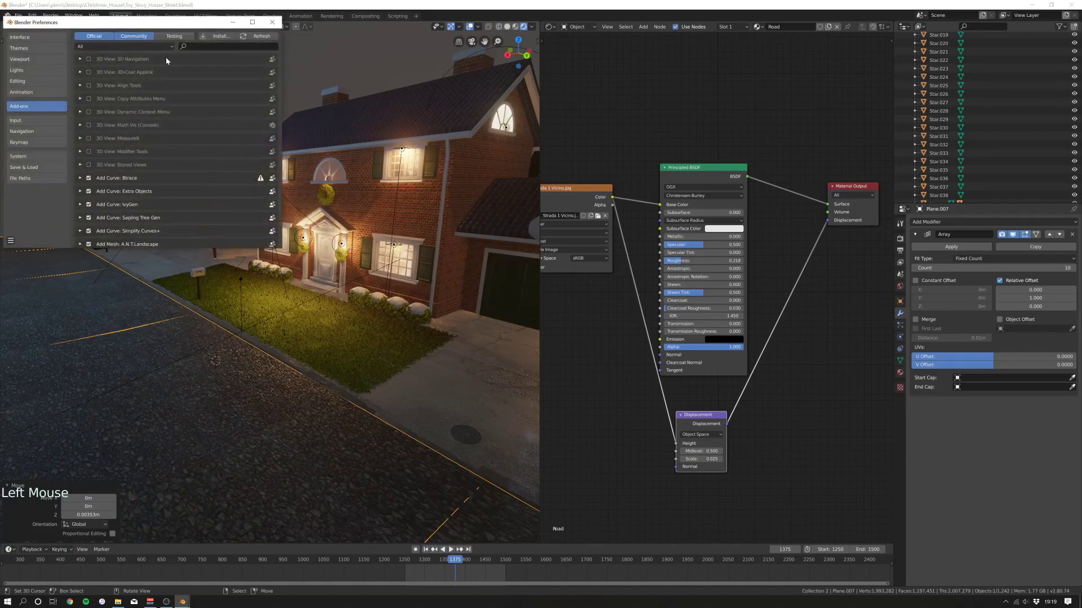
left_click(204, 43)
type("import image")
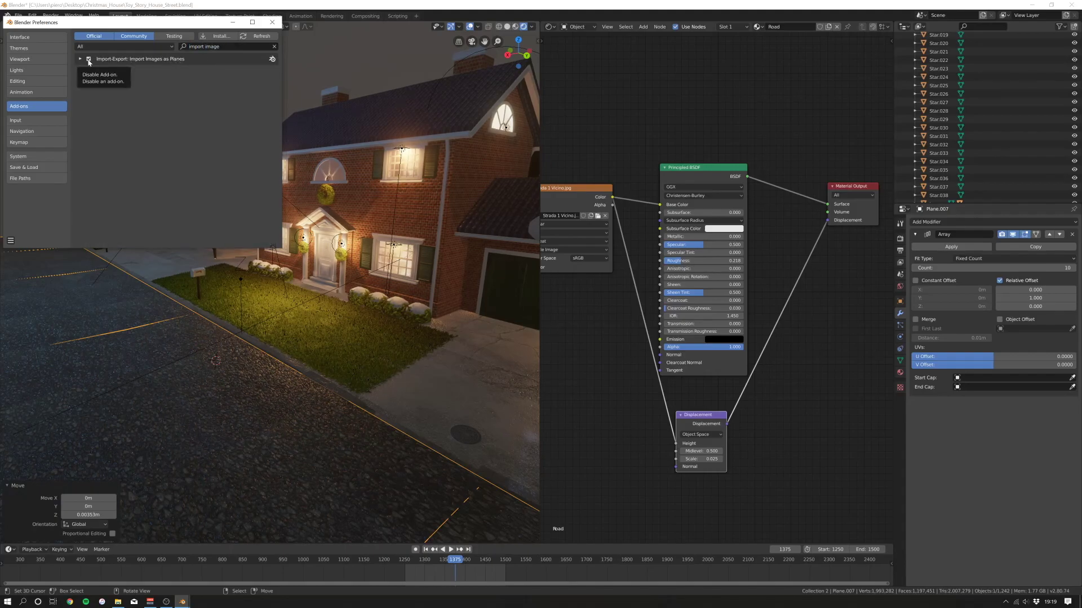
left_click(272, 22)
- Import Smoke.png from the Textures 1 folder as an image plane
key("shift+a")
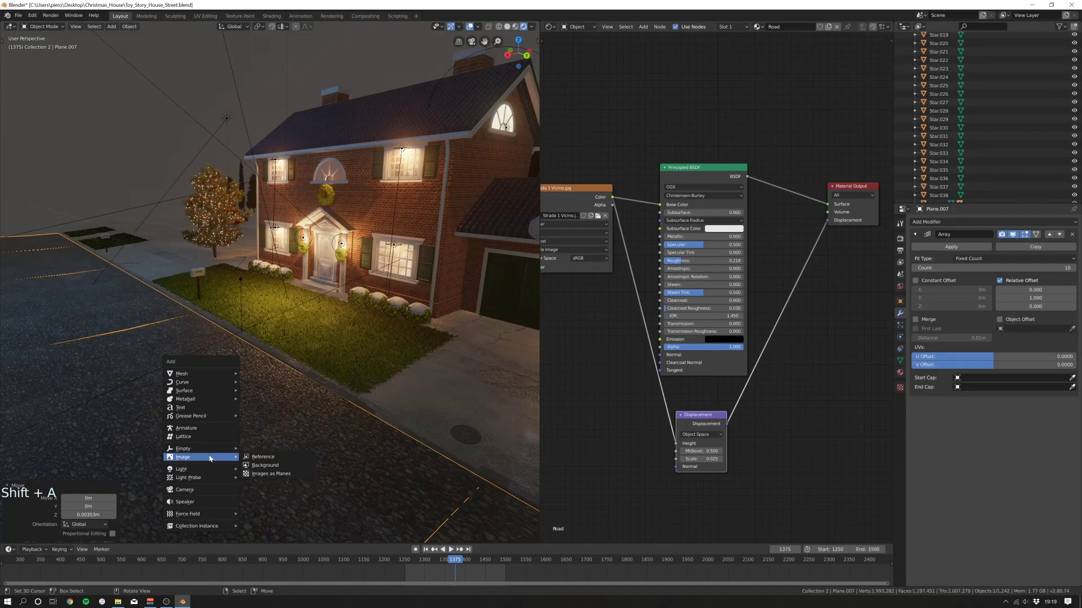
left_click(271, 474)
scroll(459, 243, "down", 20)
scroll(459, 243, "down", 20)
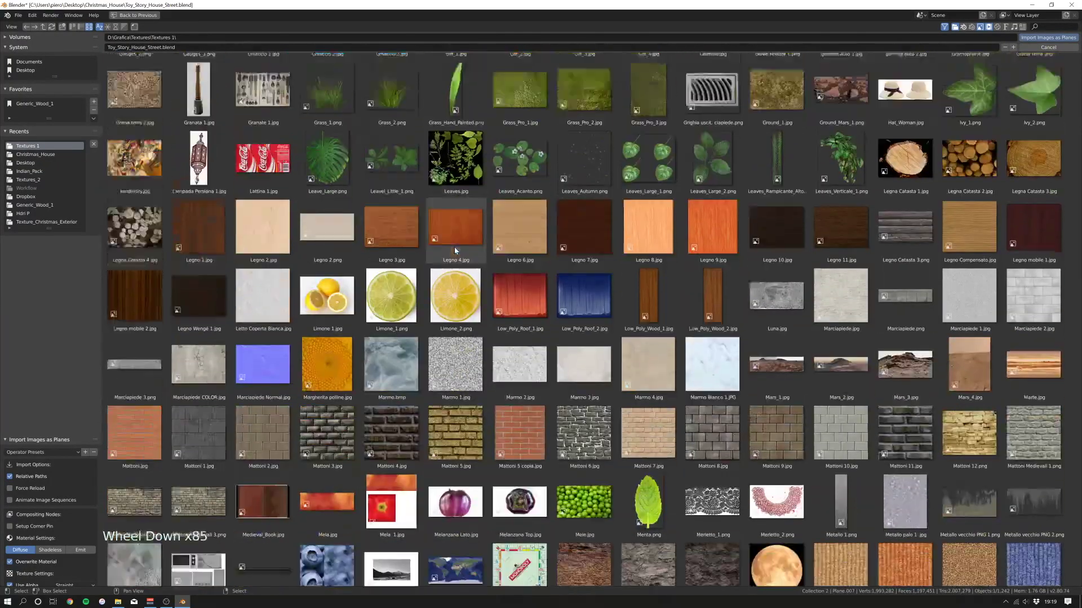
scroll(446, 259, "down", 20)
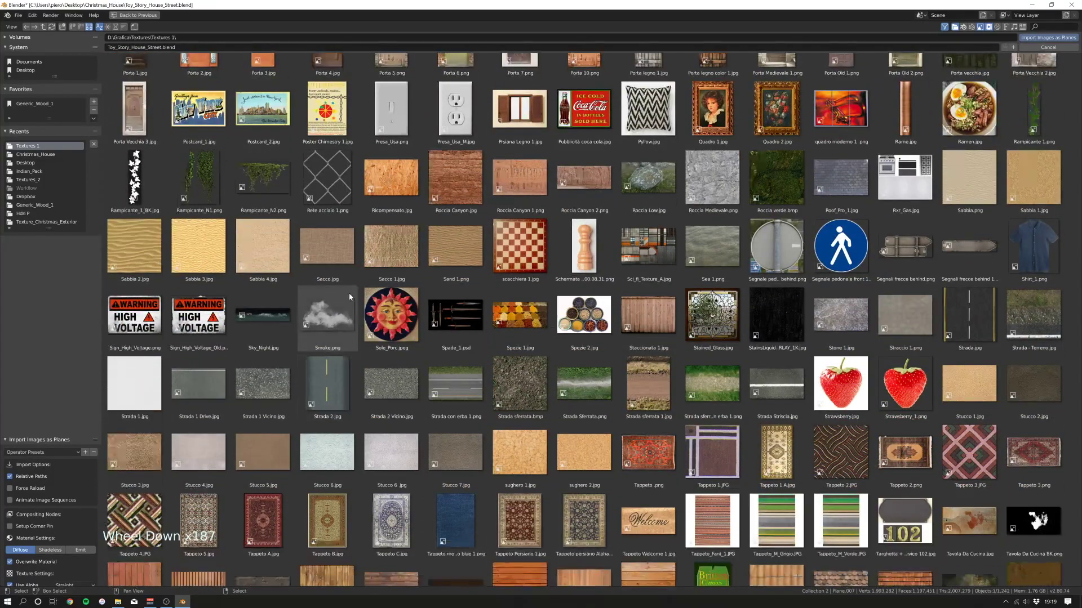
left_click(349, 293)
double_click(349, 293)
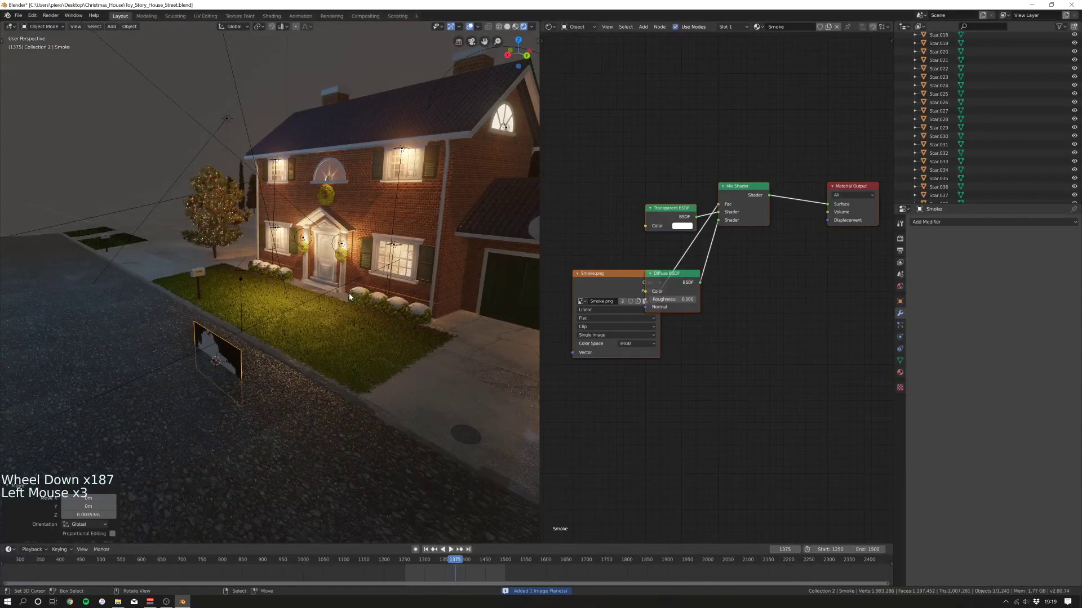
- Raise the smoke image plane about 0.668 m along Z above the road
key("g")
key("z")
left_click(222, 365)
scroll(226, 364, "down", 3)
scroll(226, 364, "up", 6)
middle_click_drag(227, 366, 365, 333)
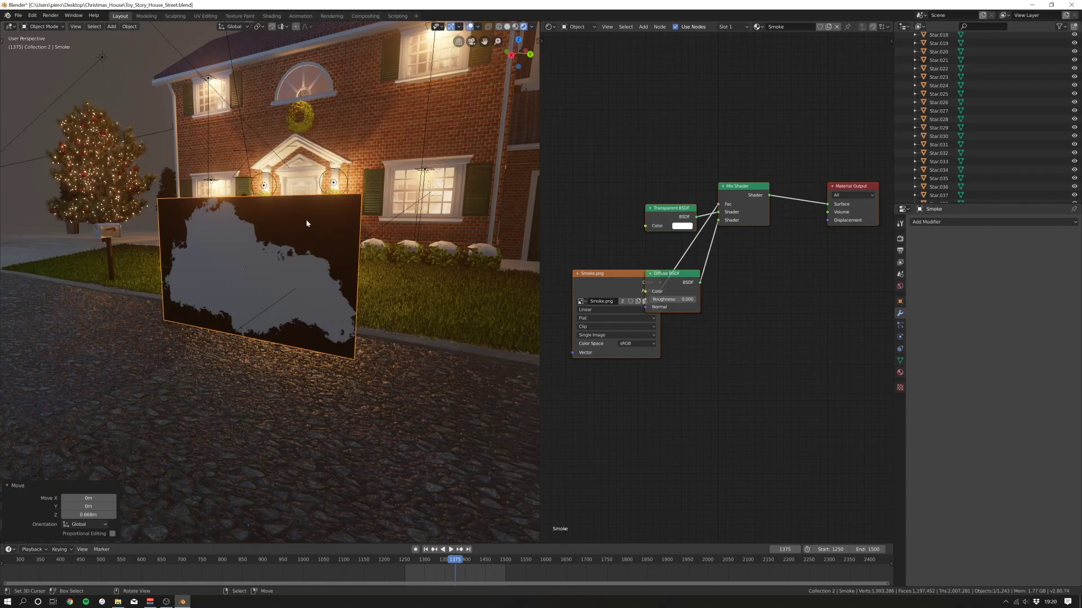
- Rename the smoke plane's material to Ice
left_click(899, 372)
scroll(980, 365, "down", 4)
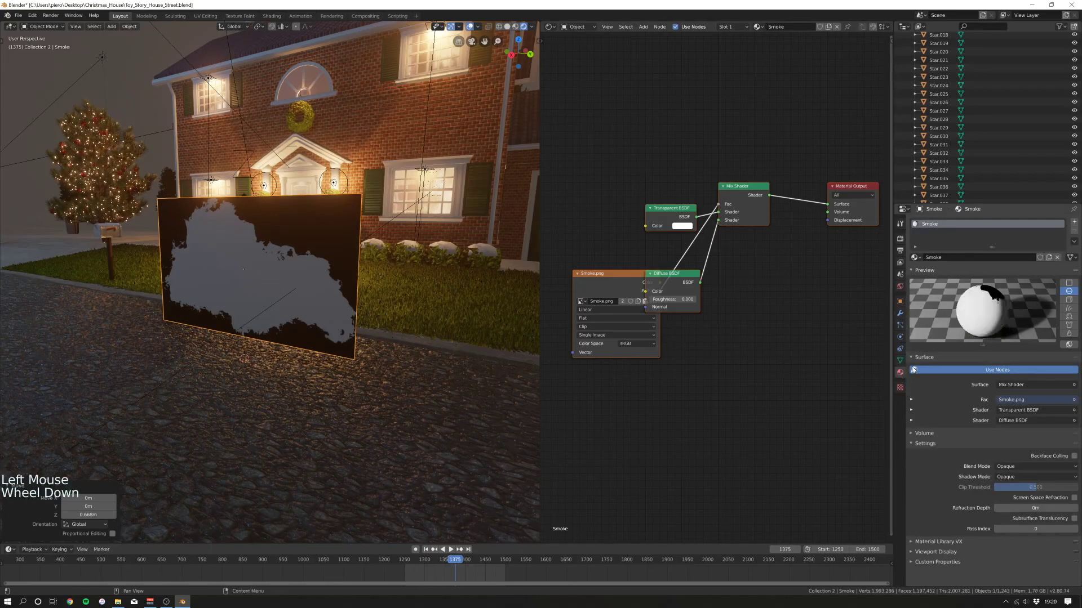
double_click(931, 225)
scroll(921, 420, "down", 6)
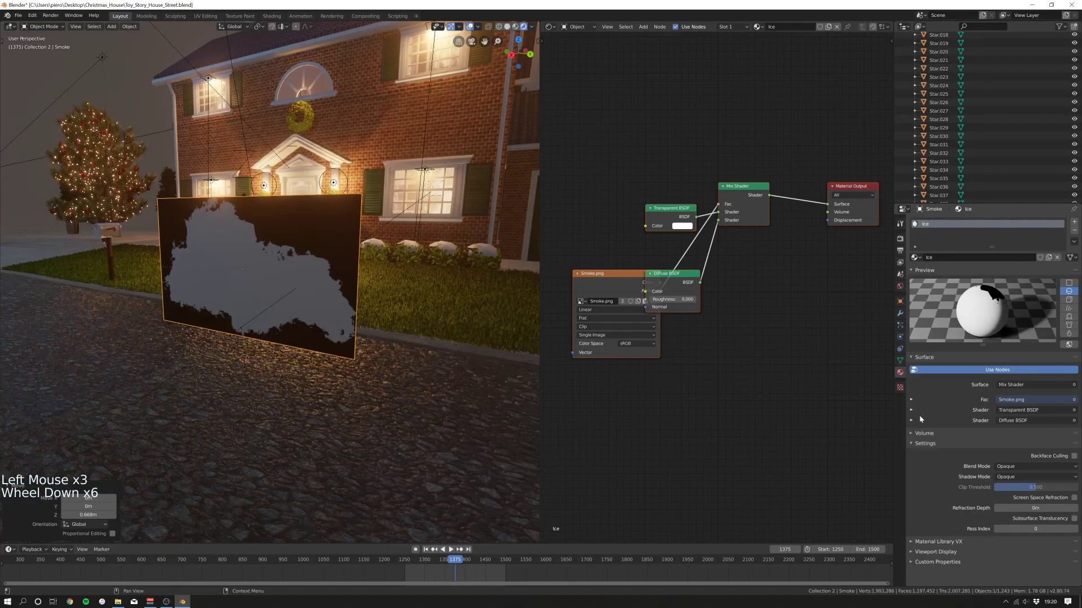
- Set the Ice material's Blend Mode and Shadow Mode to Alpha Hashed
double_click(930, 444)
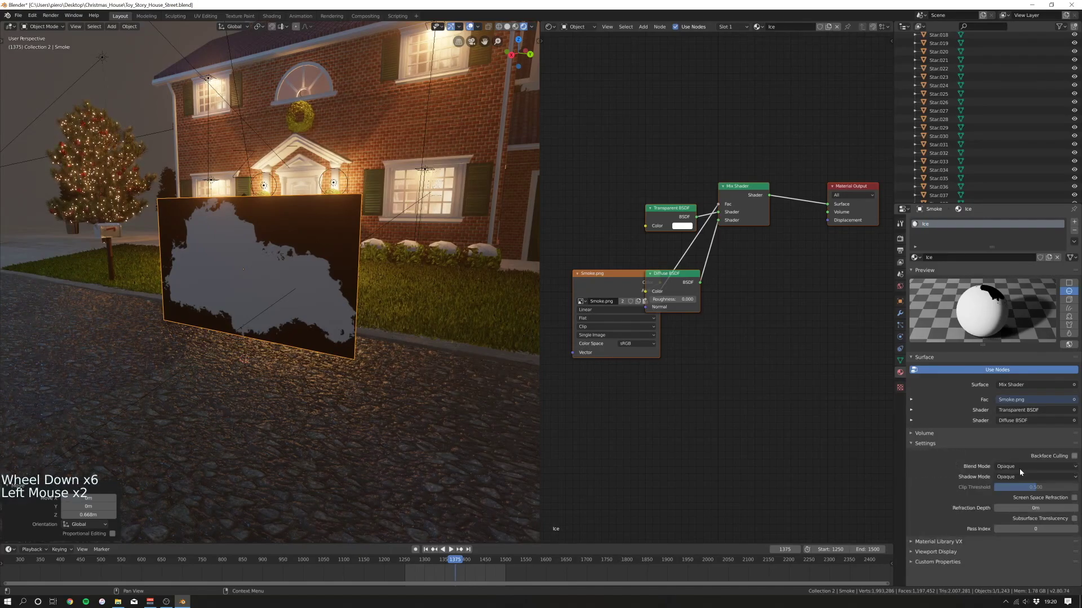
left_click(1010, 468)
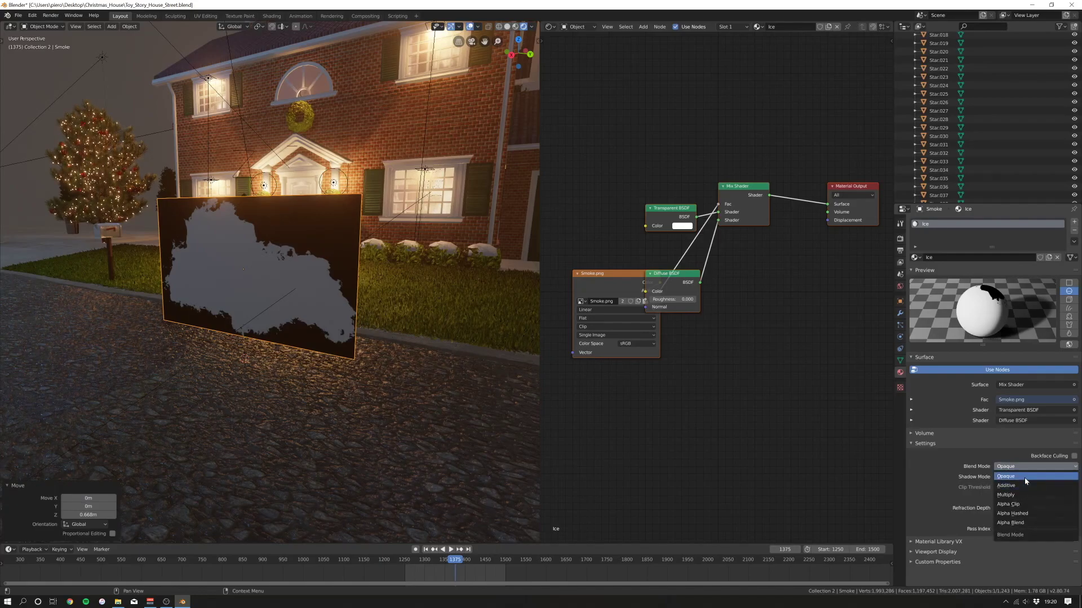
left_click(1034, 514)
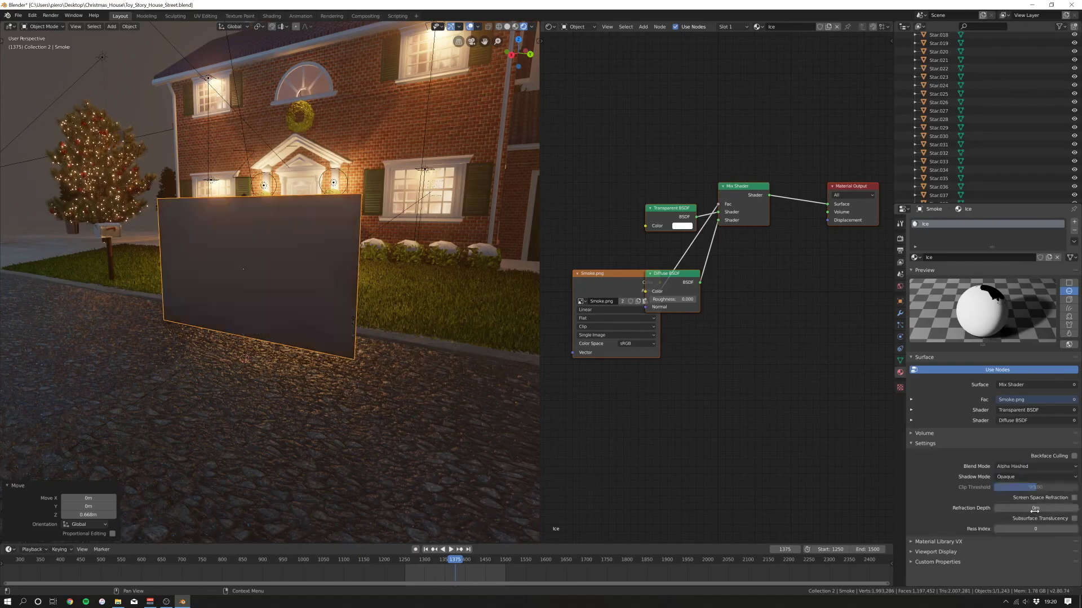
left_click(1028, 477)
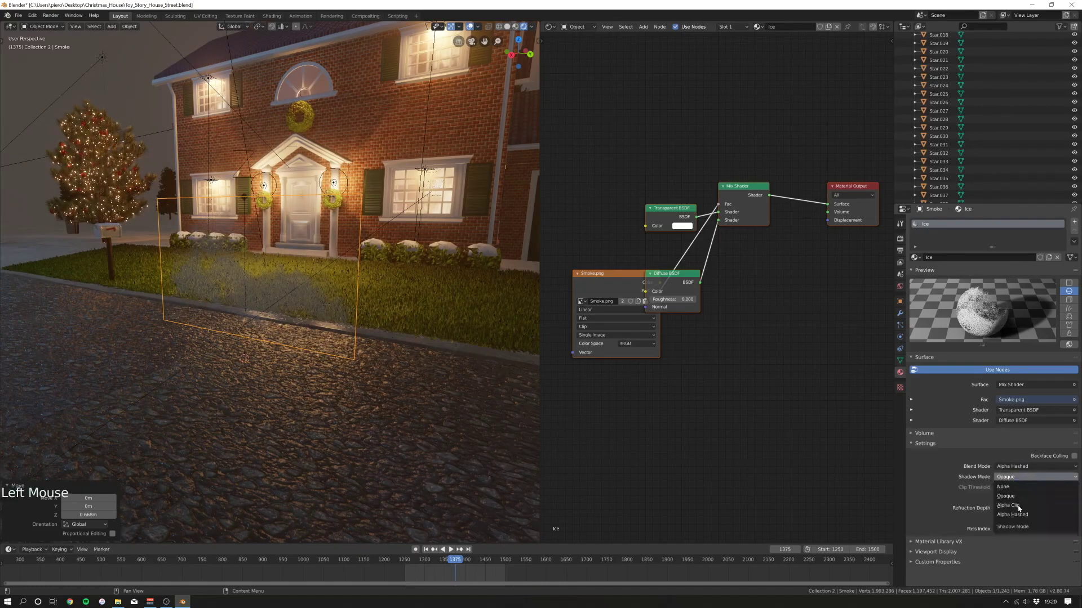
left_click(1029, 515)
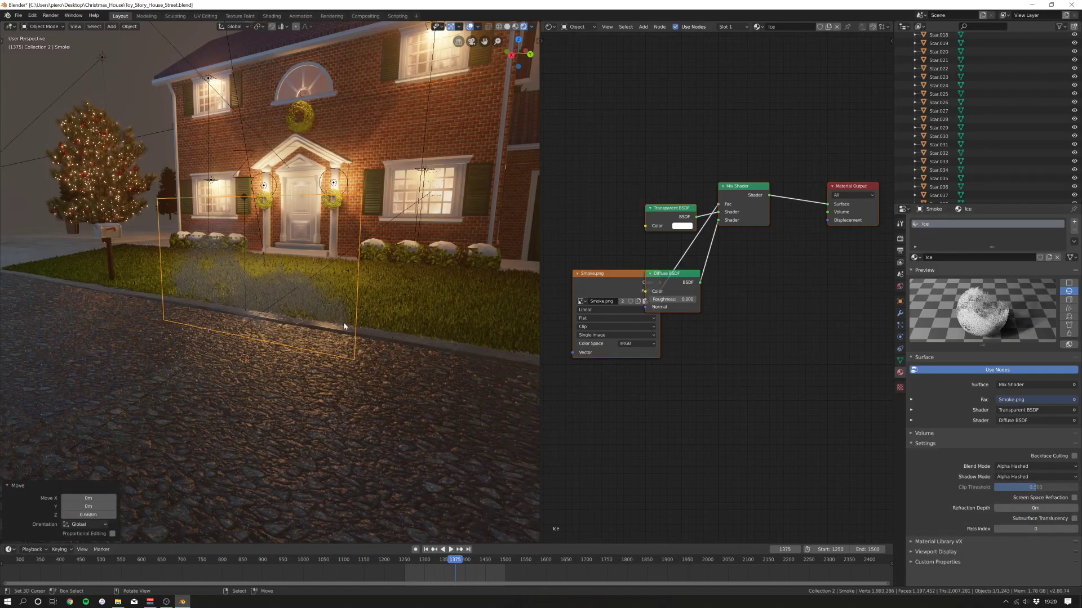
- Rotate the ice image plane -90° about the Y axis so it lies flat
key("r")
key("r")
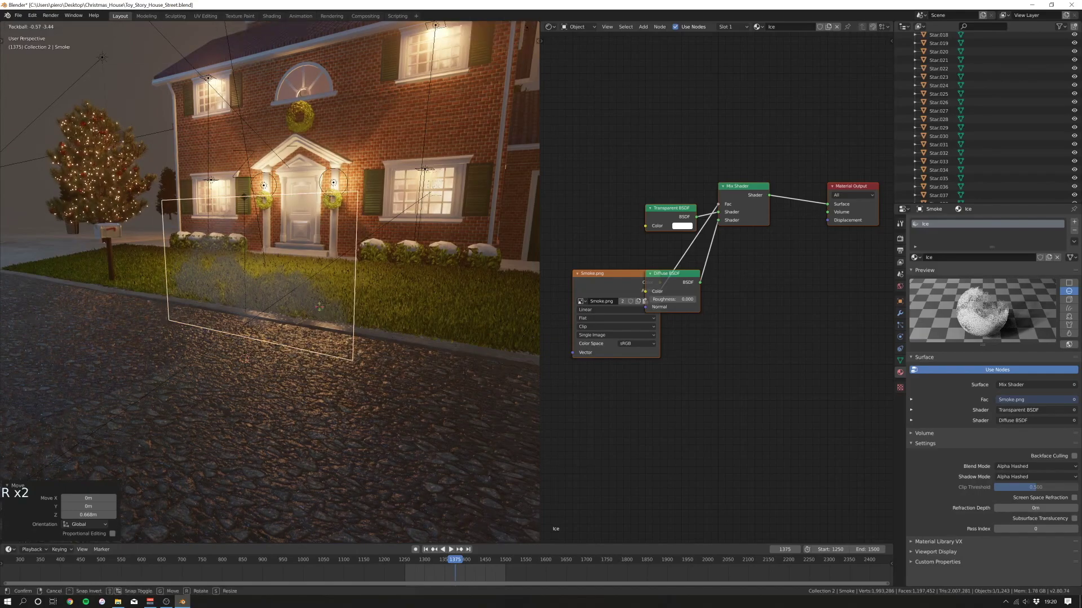
key("r")
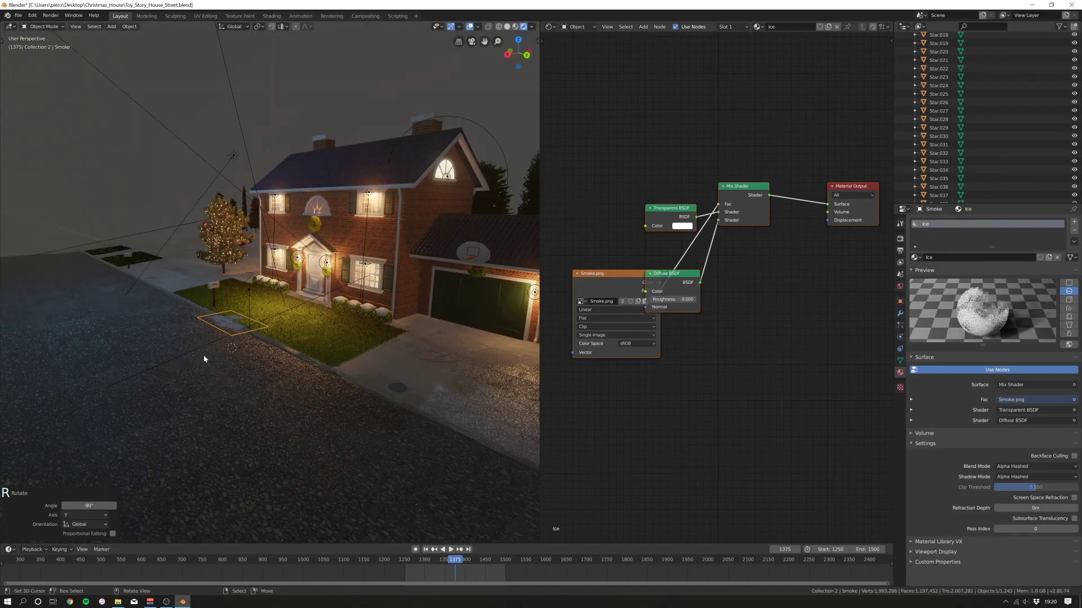
- Scale the ice plane up to about 3.689 times its size and lower it along Z onto the road
scroll(193, 362, "up", 2)
middle_click_drag(253, 341, 307, 299, "shift")
key("s")
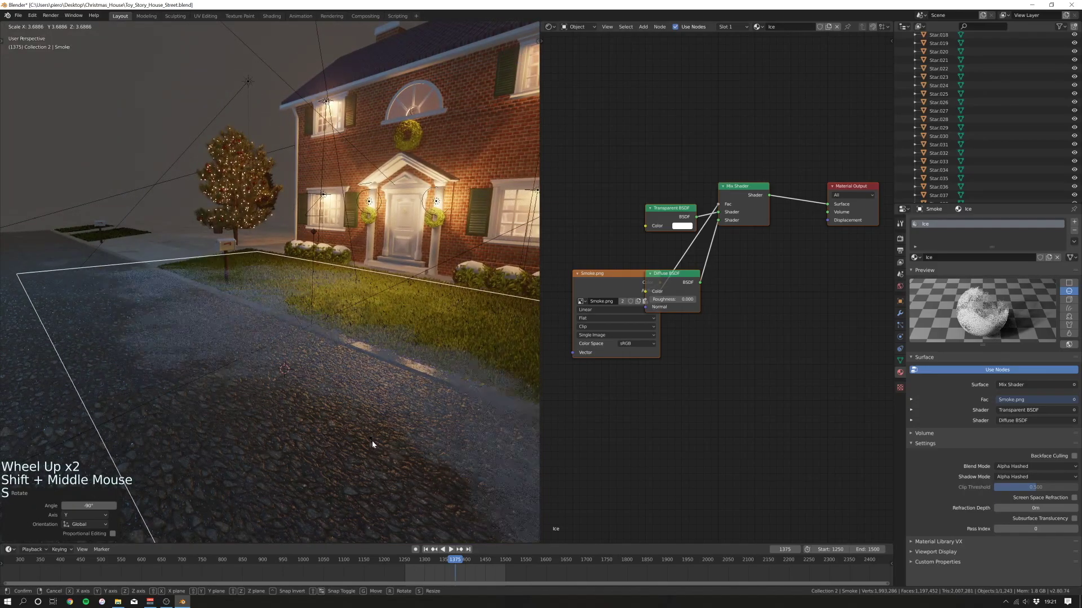
left_click(332, 361)
key("g")
key("z")
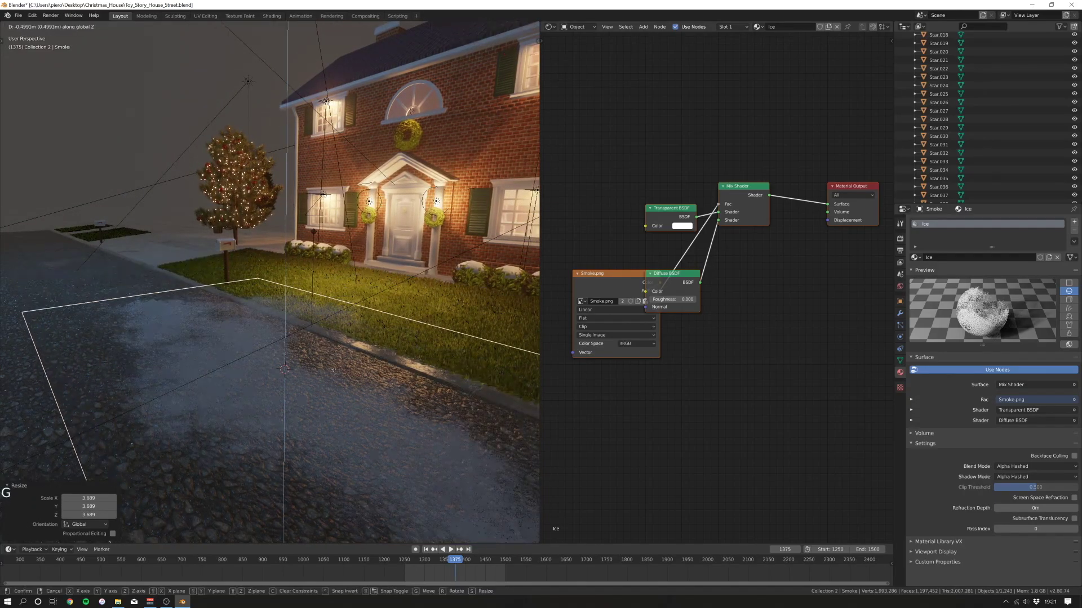
left_click(332, 378)
- Shift the ice plane about -0.96 m along Y so the icy patch sits along the roadside
key("g")
key("g")
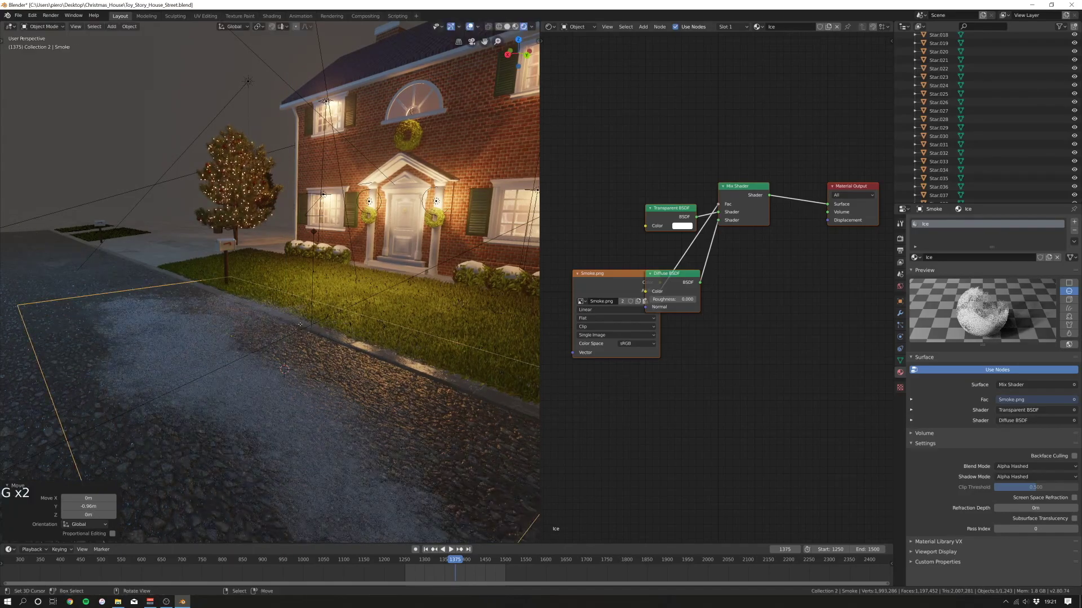
key("g")
left_click(364, 323)
middle_click_drag(363, 322, 358, 321)
middle_click_drag(233, 305, 227, 310)
middle_click_drag(228, 310, 284, 352, "shift")
- Fine-tune the ice plane by about -0.237 m along X and -0.035 m along Z, with a further shift along Y
key("g")
key("g")
key("g")
key("g")
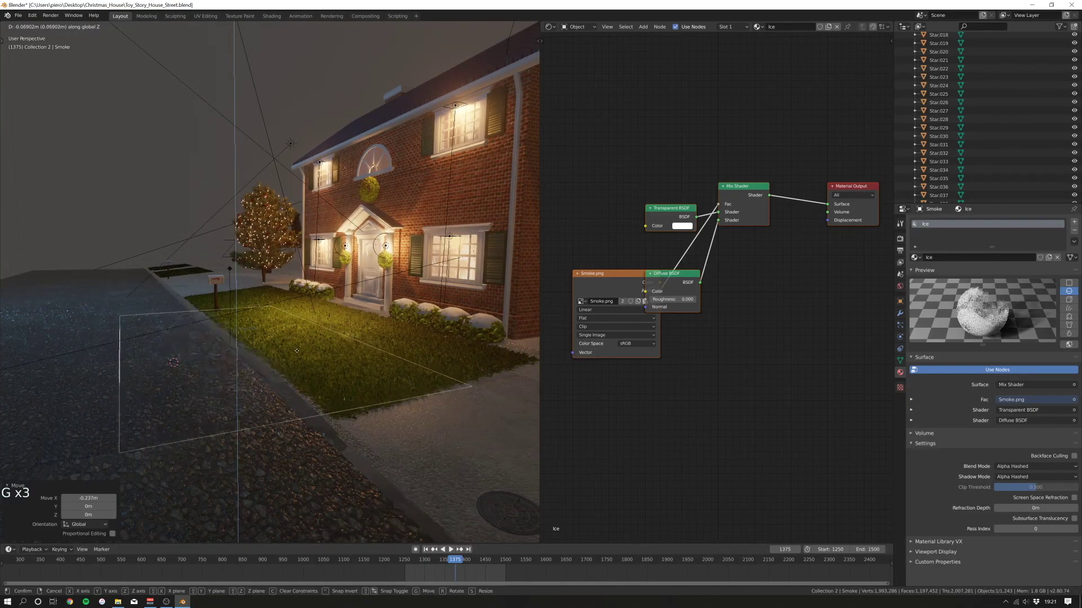
left_click(298, 353)
key("g")
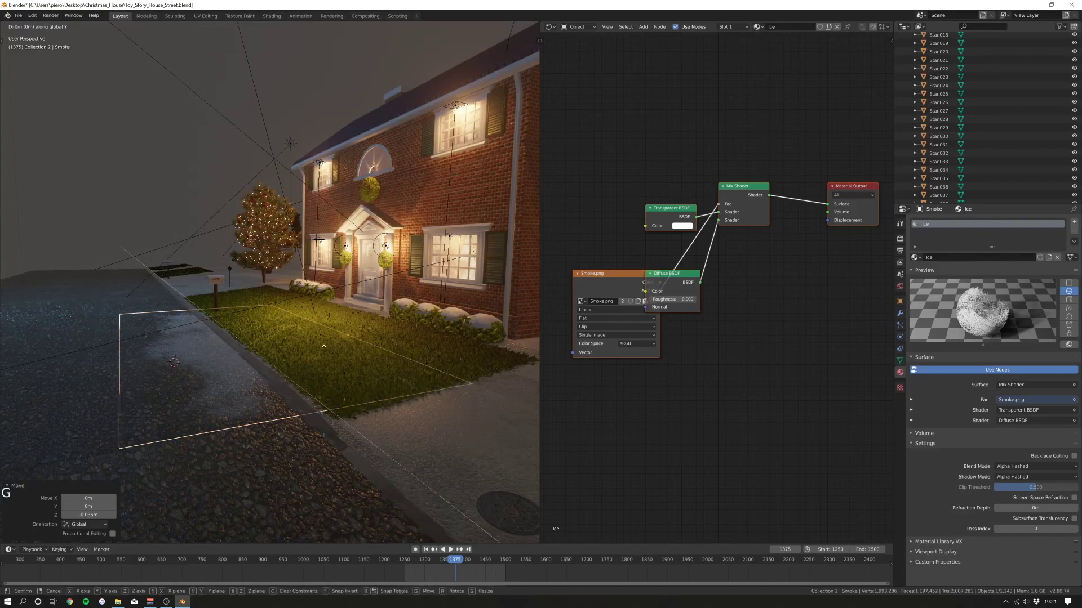
left_click(330, 360)
- Move the Smoke.png image node clear of the Diffuse BSDF node so the links are readable
middle_click_drag(330, 360, 270, 366)
middle_click_drag(270, 366, 326, 362, "shift")
scroll(295, 371, "up", 6)
scroll(295, 371, "down", 4)
scroll(326, 362, "down", 2)
scroll(326, 358, "up", 2)
scroll(326, 357, "down", 1)
left_click(712, 278)
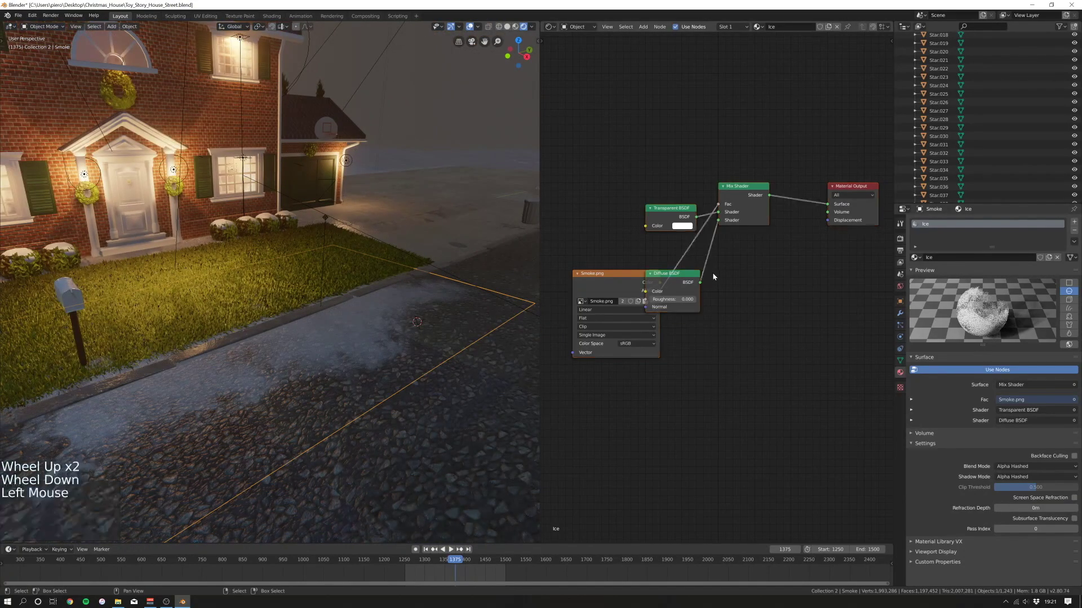
left_click_drag(613, 280, 571, 247)
- Duplicate the ice plane and move the copy along Y and about 1.56 m along X
middle_click_drag(343, 360, 357, 320)
key("shift+d")
key("g")
key("y")
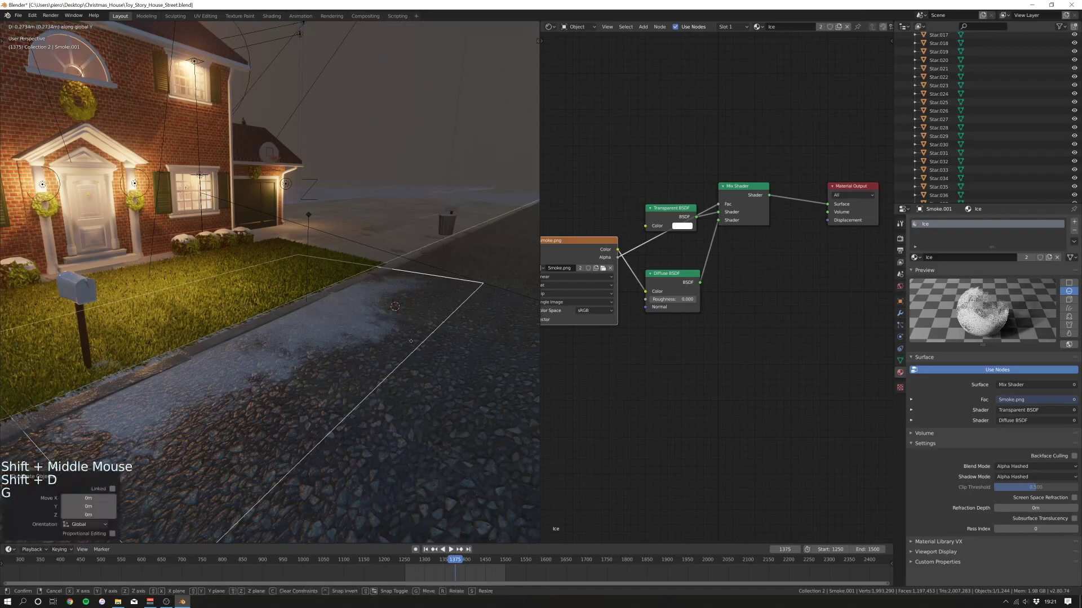
left_click(441, 276)
key("g")
key("x")
left_click(307, 359)
middle_click_drag(307, 359, 328, 268, "shift")
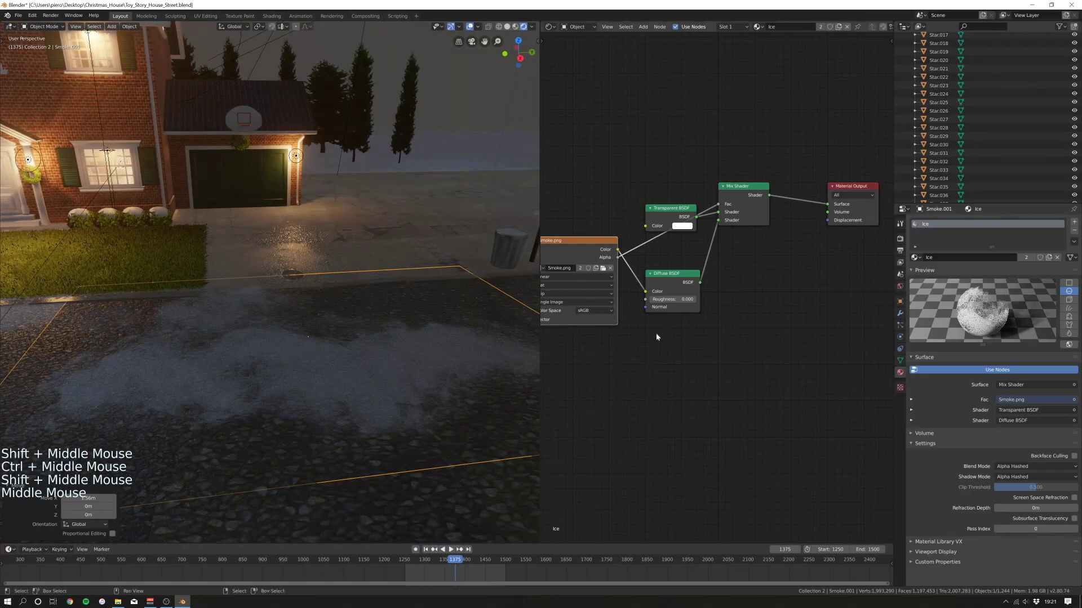
- Insert a second Mix Shader before the Material Output and combine it with the Transparent BSDF at a factor of about 0.7
key("shift+a")
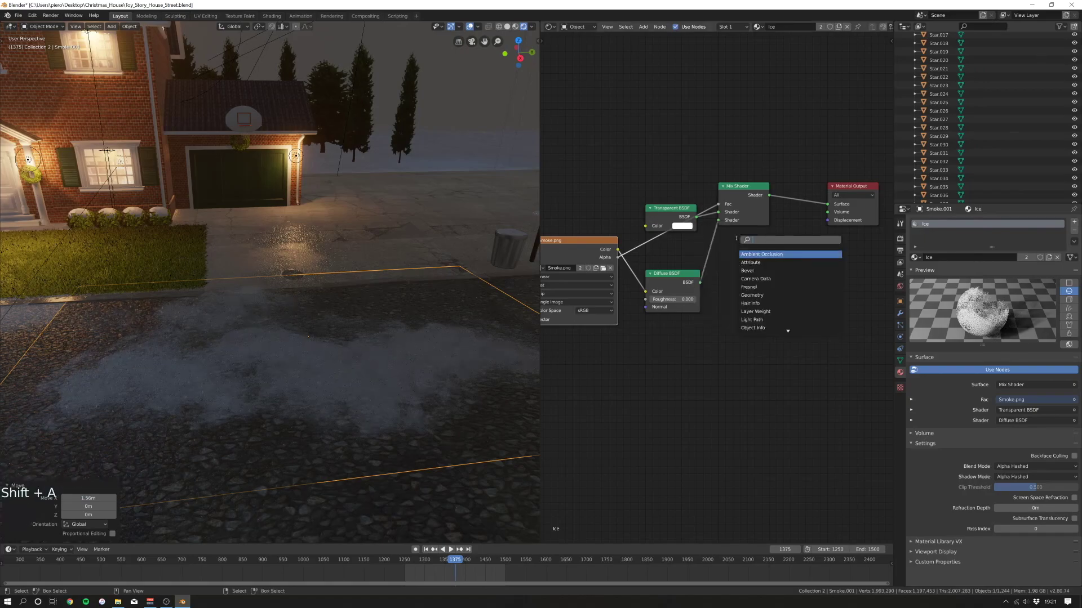
type("mix")
key("Return")
left_click(797, 195)
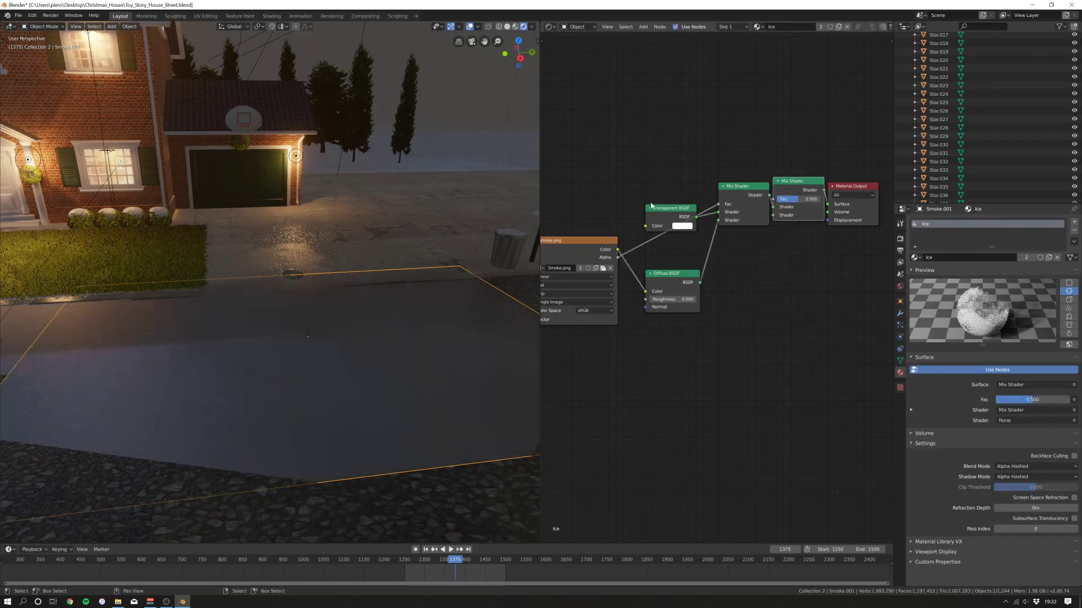
left_click_drag(662, 207, 801, 217)
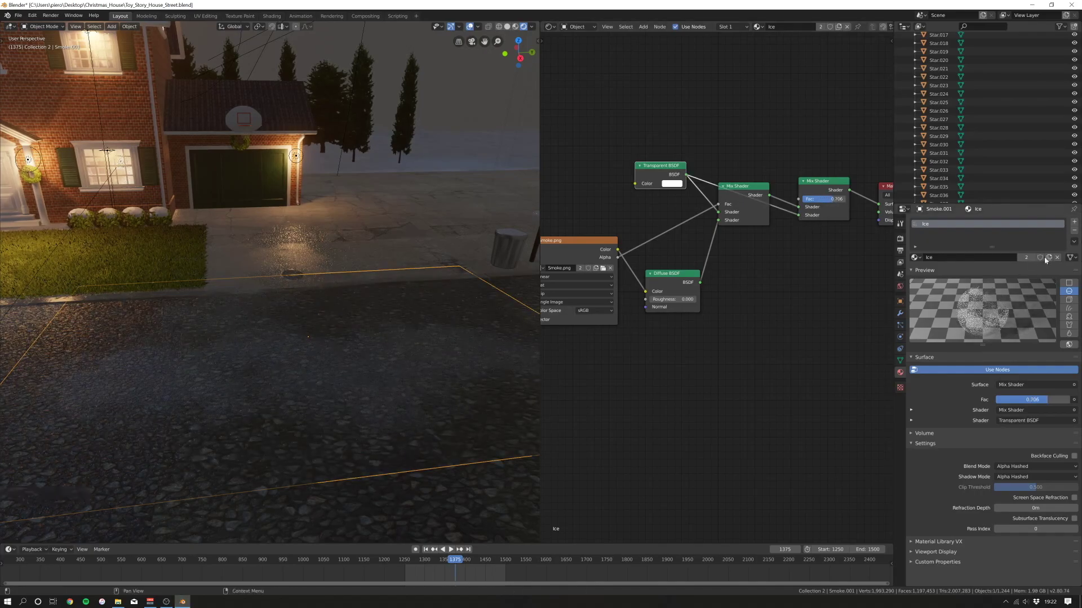
- Make the duplicate's Ice material a separate copy and move the duplicate plane about -1.34 m along X
middle_click_drag(395, 331, 281, 299)
middle_click_drag(282, 299, 285, 340, "shift")
scroll(345, 324, "up", 1)
scroll(271, 315, "down", 1)
scroll(271, 316, "down", 1, "shift")
scroll(296, 342, "down", 3)
scroll(297, 345, "up", 2)
key("g")
key("g")
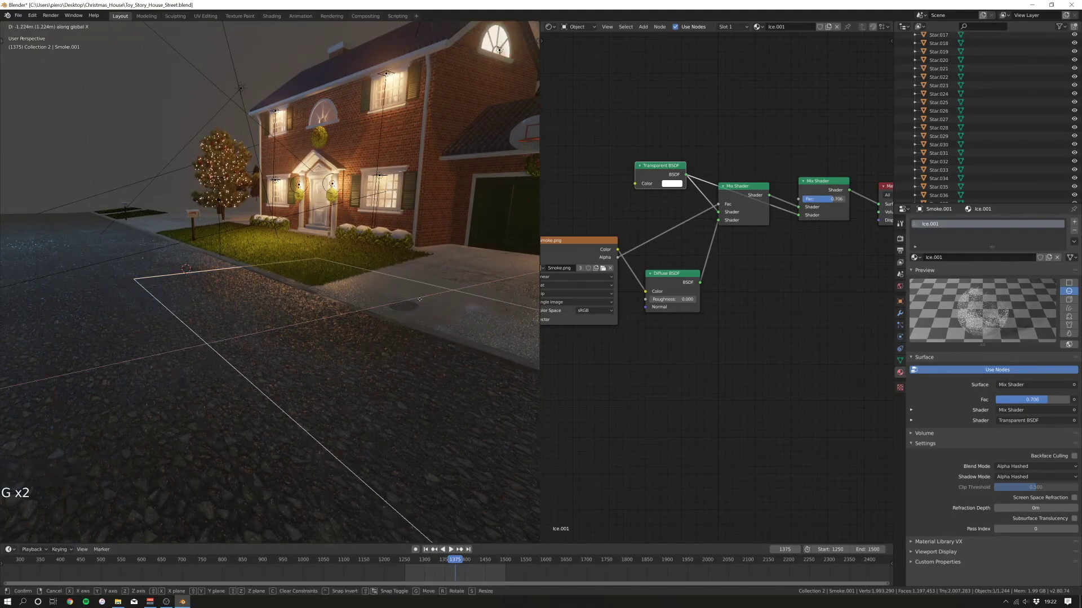
left_click(364, 309)
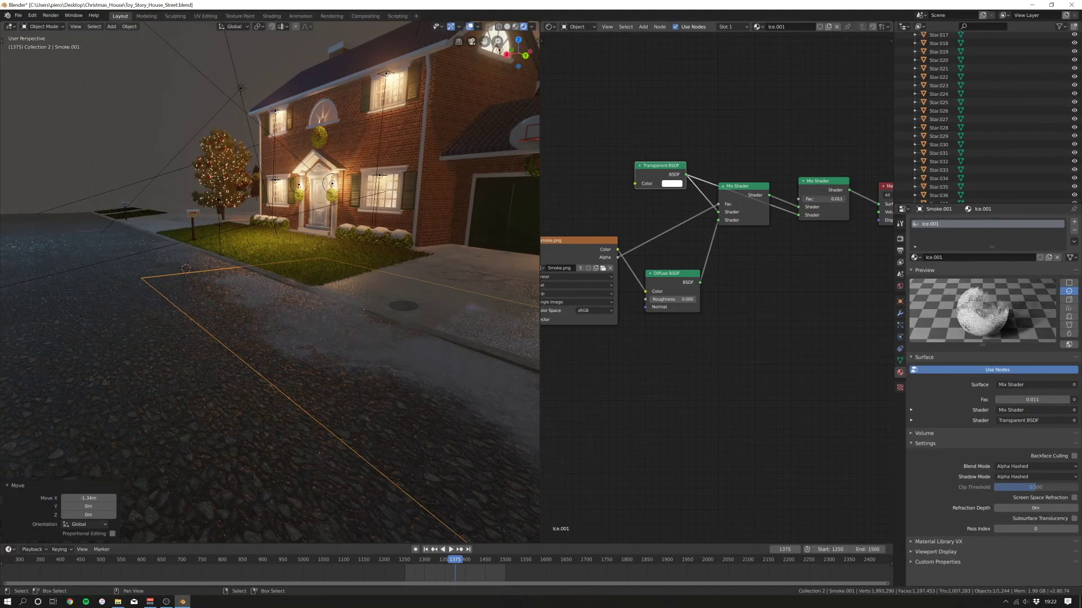
- Set the second Mix Shader's factor in the Ice.001 material to 0.100
left_click_drag(1040, 400, 1017, 399)
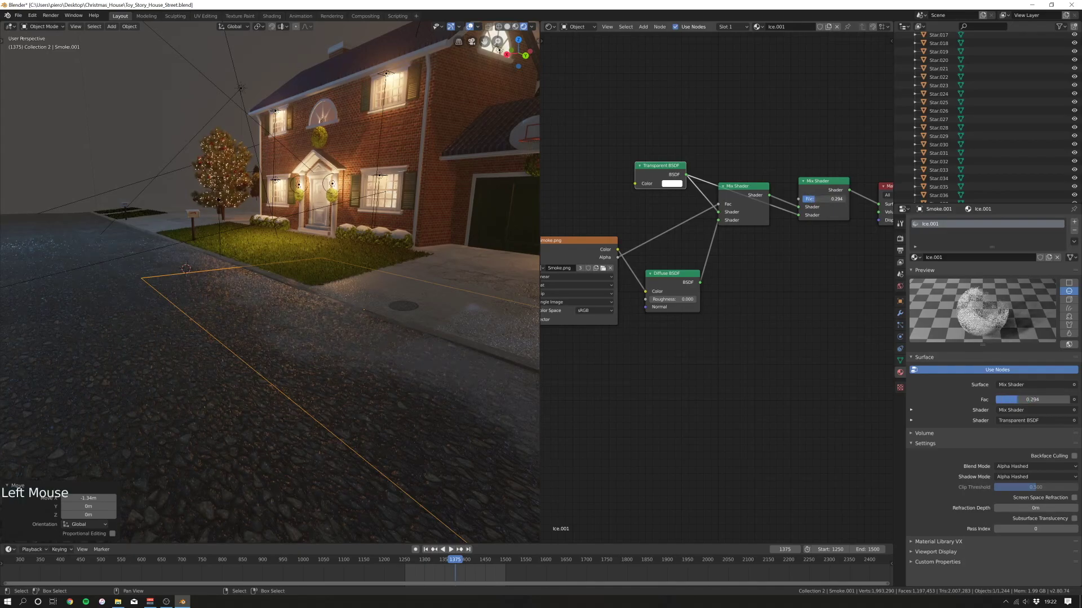
scroll(478, 230, "down", 1)
middle_click_drag(478, 229, 340, 270)
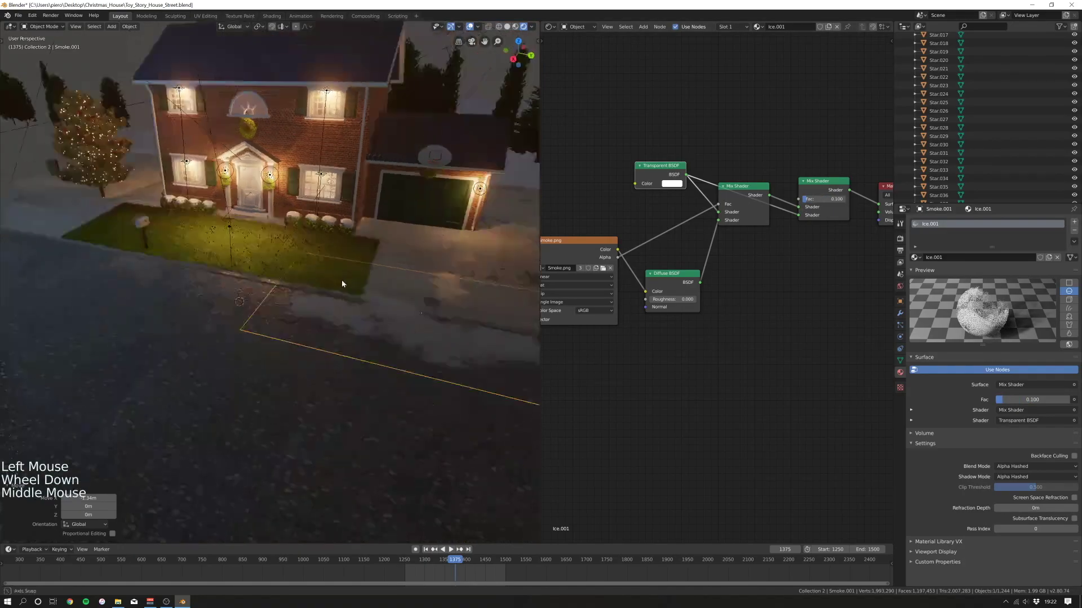
scroll(381, 321, "up", 1)
- Nudge the duplicate ice plane about 0.035 m along X and raise it about 0.0168 m along Z
right_click(397, 326)
scroll(413, 330, "down", 3)
key("g")
key("g")
key("g")
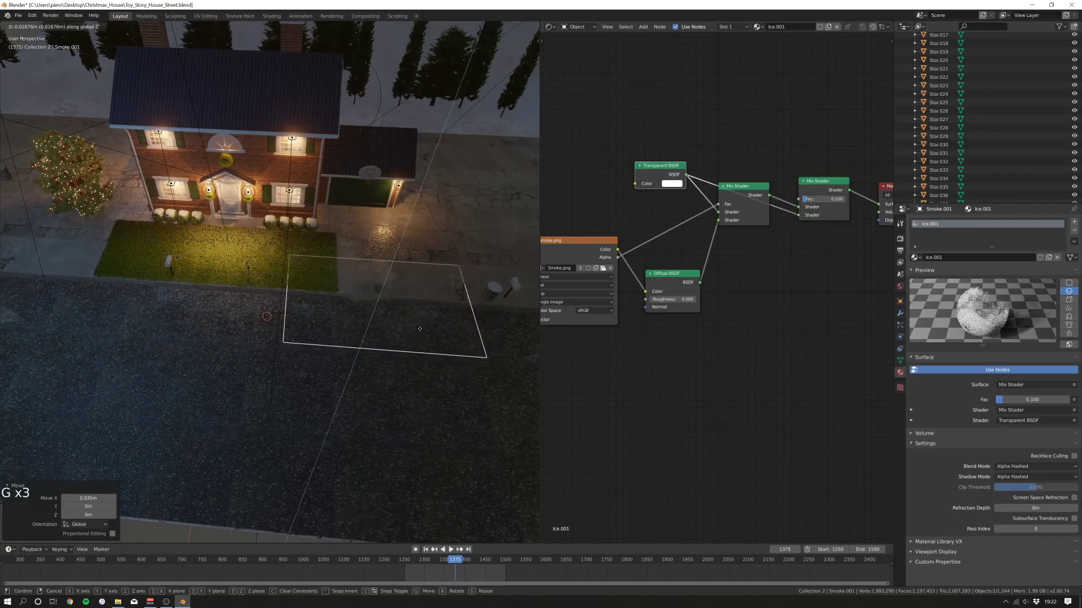
left_click(422, 333)
- Slide the duplicate ice plane out past the driveway along Y and bring it back beside the lawn's edge
key("g")
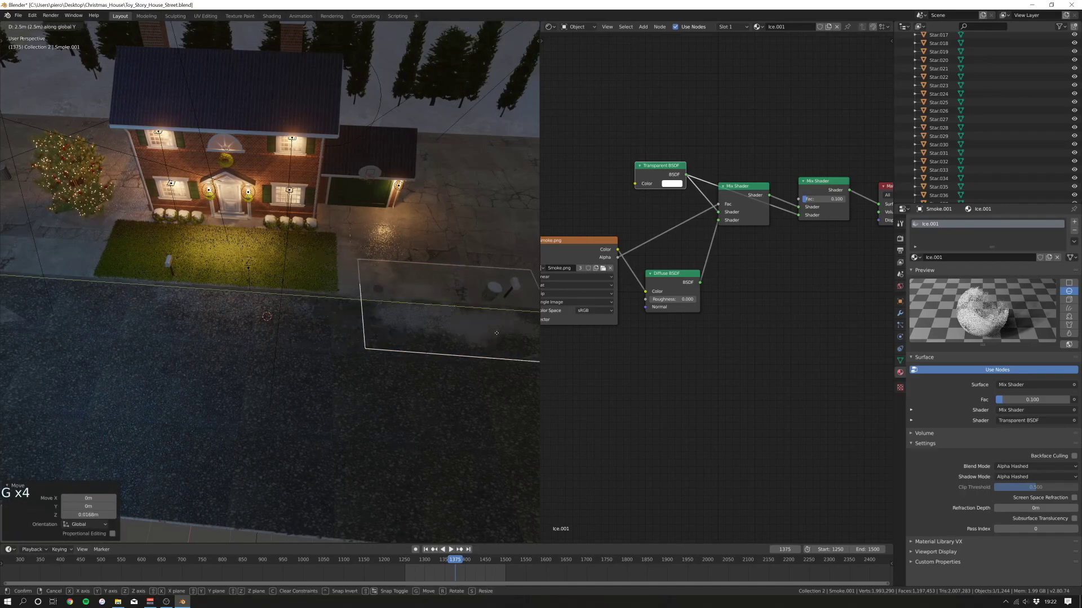
left_click(144, 339)
scroll(143, 339, "down", 2)
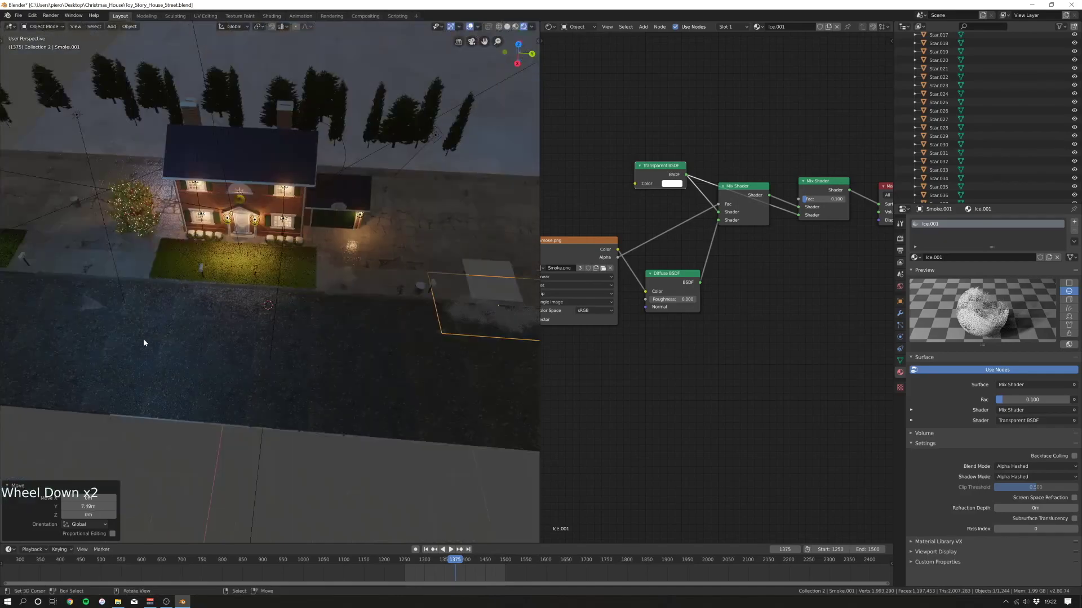
key("g")
key("g")
left_click(272, 310)
scroll(350, 333, "up", 3)
middle_click_drag(350, 333, 165, 391)
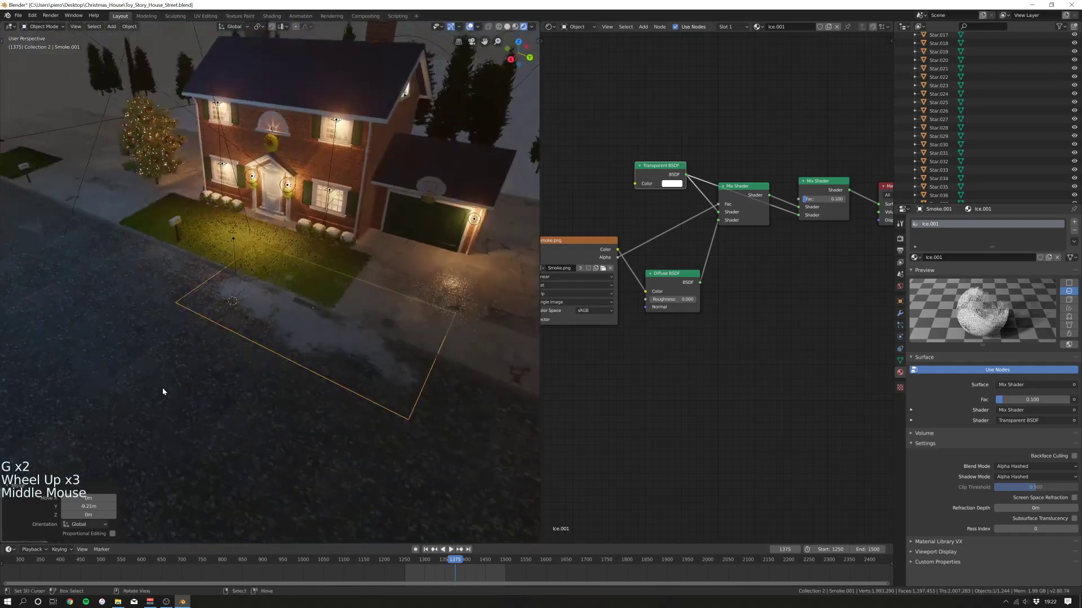
- Flatten the road plane by scaling it to 0.467 along Z
right_click(165, 391)
key("s")
key("s")
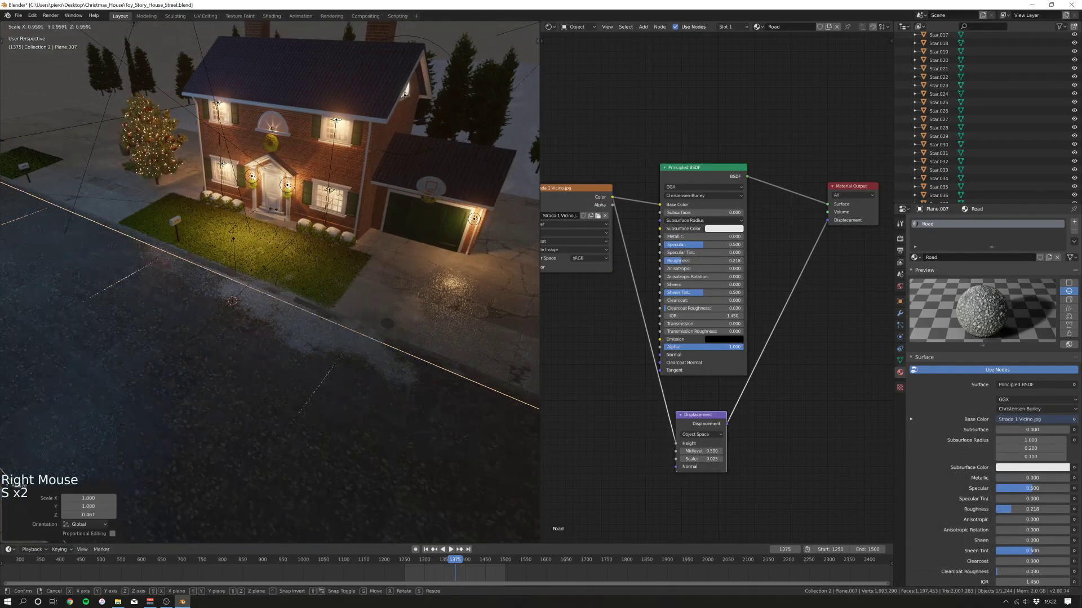
right_click(243, 285)
- Shift the duplicate ice plane about 1.44 m along Y and lower it about 0.027 m along Z
right_click(331, 314)
key("g")
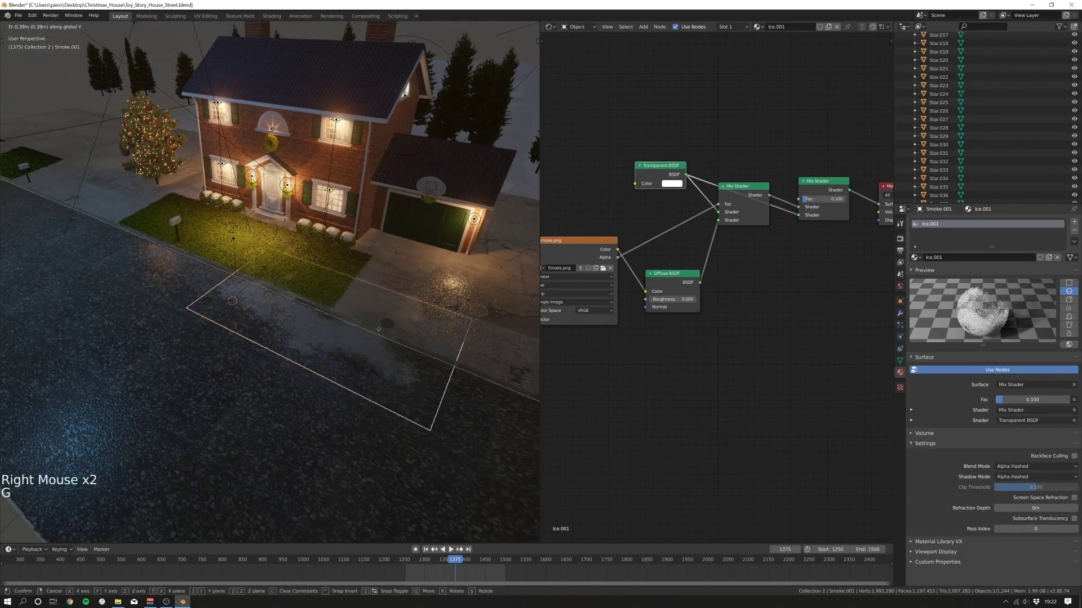
left_click(378, 330)
key("g")
key("shift")
key("z")
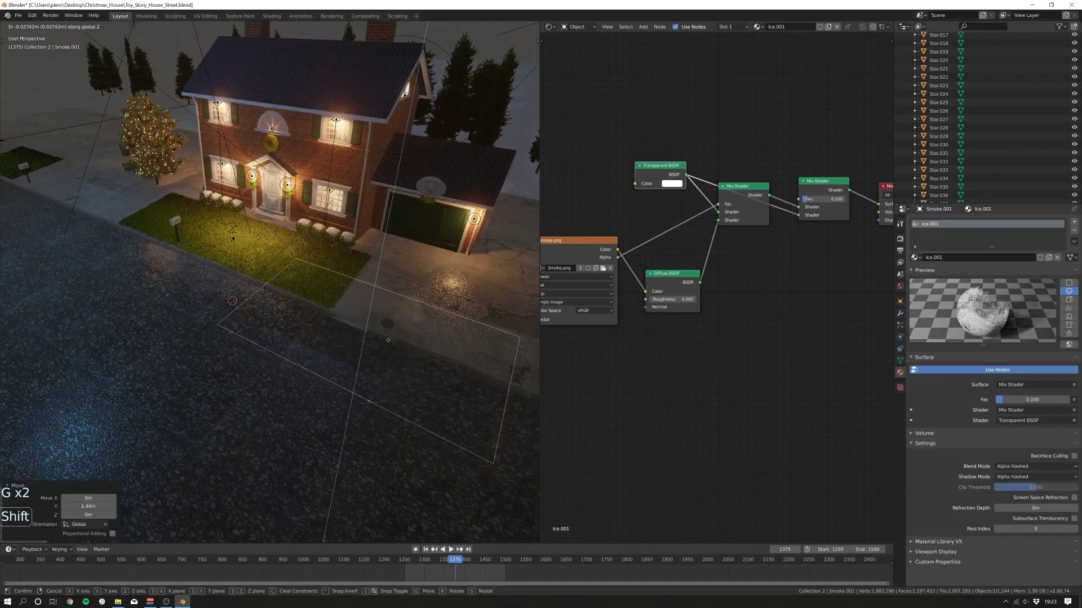
left_click(388, 340)
key("g")
key("y")
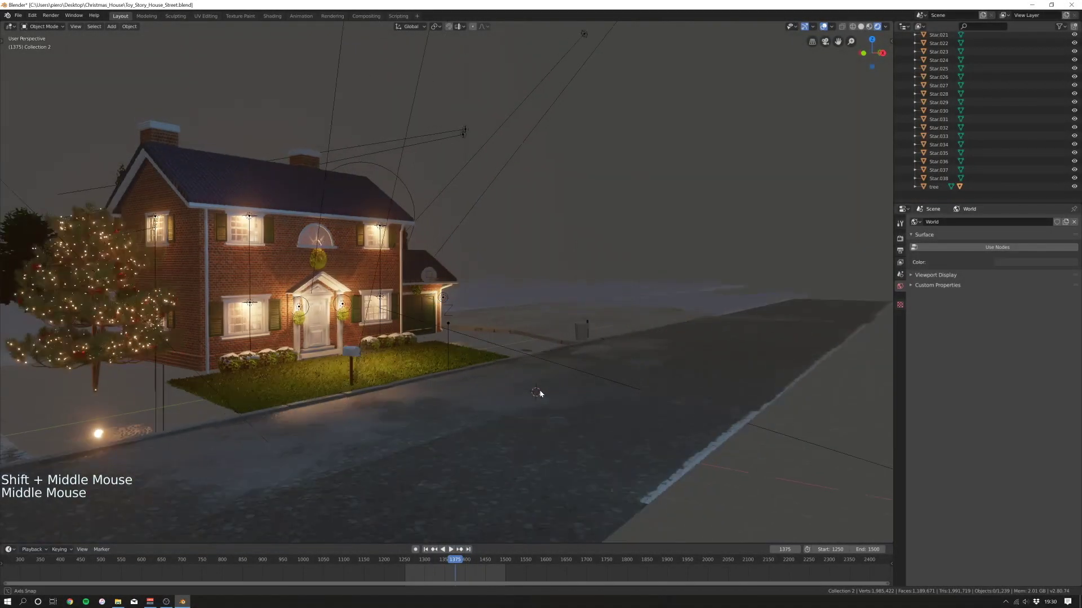
- Add a new plane on the road and scale it up to about 3.058 times its size
middle_click_drag(538, 393, 534, 391)
key("shift+a")
mouse_move(532, 390)
left_click(599, 181)
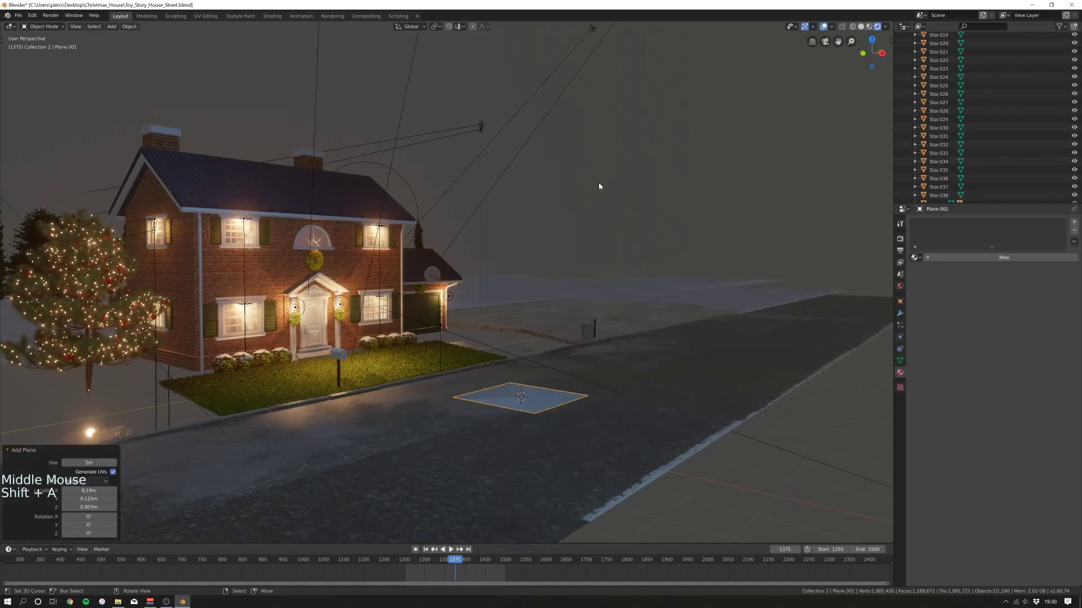
key("s")
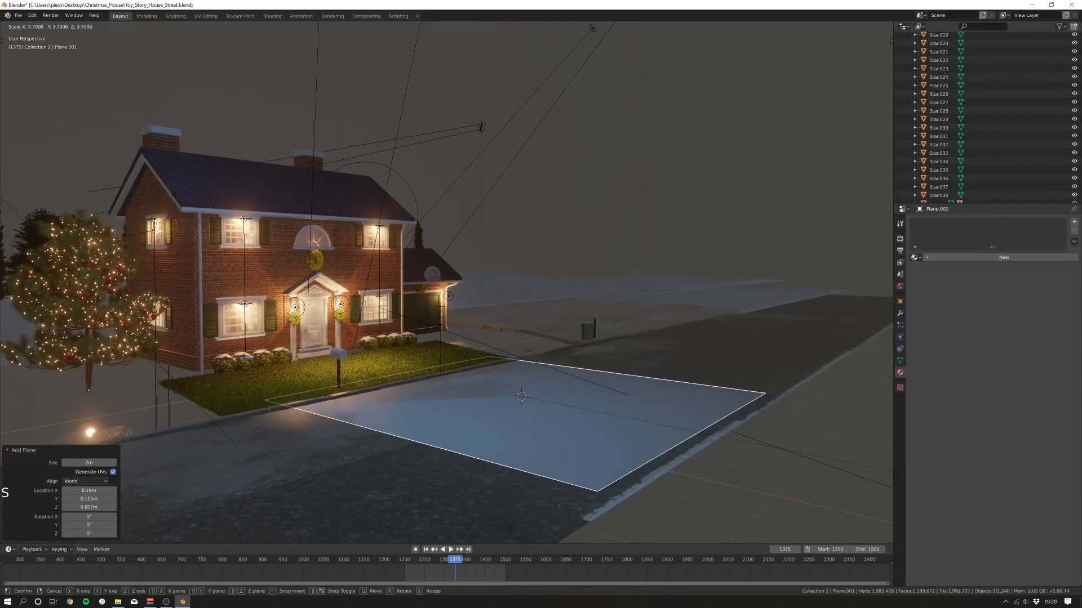
left_click(846, 444)
- Move the new plane over to the house's ground and lower it about 0.049 m along Z
middle_click_drag(847, 444, 781, 435)
key("g")
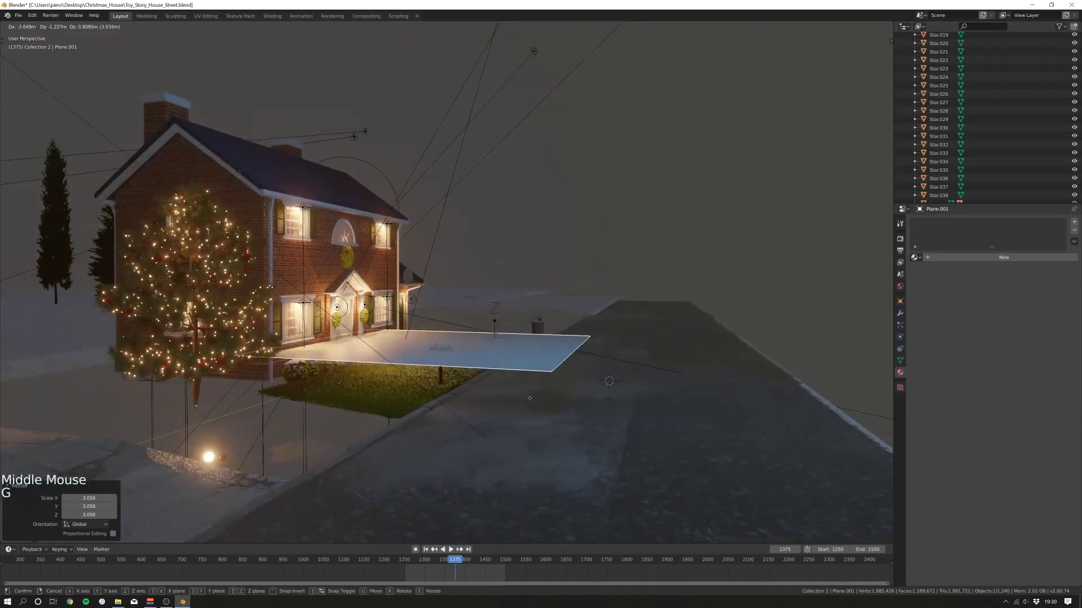
left_click(346, 416)
middle_click_drag(345, 416, 490, 445, "shift")
key("g")
key("z")
left_click(543, 429)
- Shift the plane along Y and stretch it along Y so it spans from the Christmas tree past the garage
key("g")
key("y")
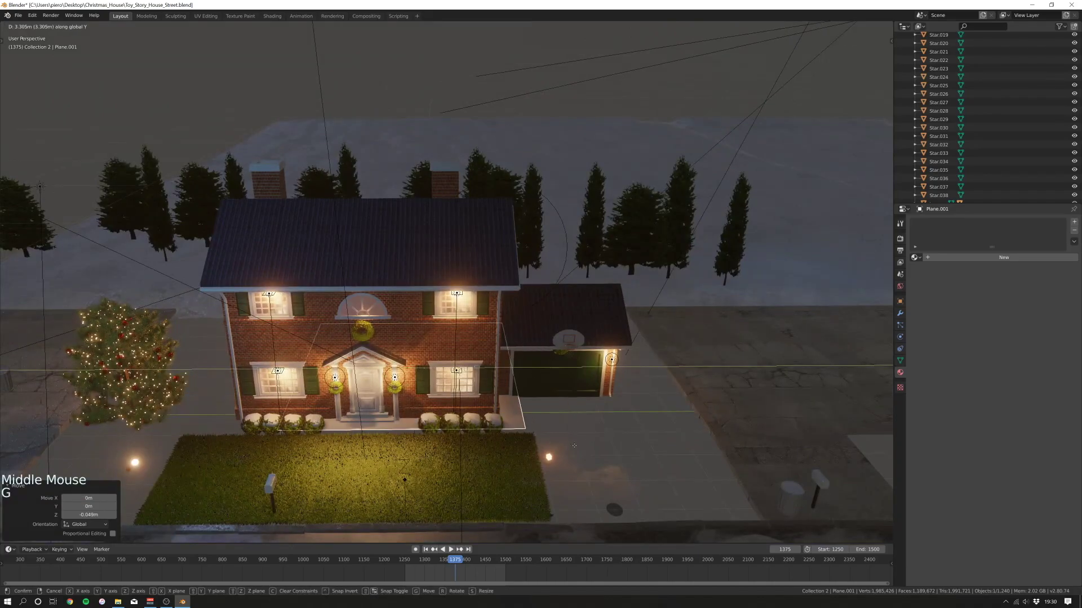
left_click(559, 454)
key("s")
key("y")
left_click(176, 510)
right_click(376, 492)
right_click(636, 415)
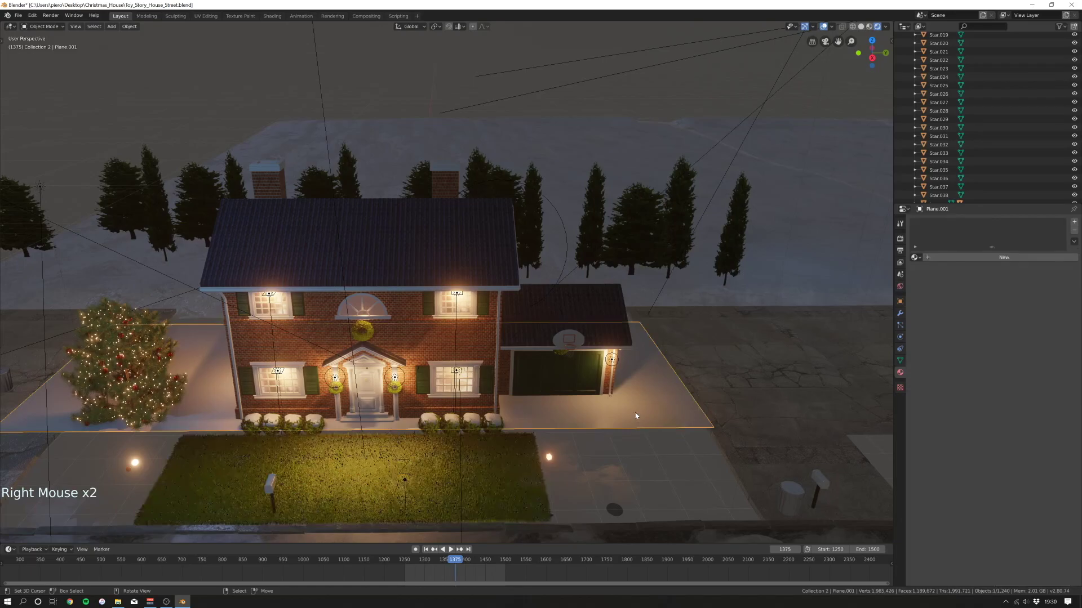
- Reposition the stretched plane around the house and adjust its height along Z
key("g")
left_click(561, 392)
middle_click_drag(561, 392, 507, 379)
key("g")
key("z")
left_click(586, 374)
- In Edit Mode, move the plane's edge behind the house about -1.3 m along X towards the snowy trees
scroll(507, 379, "down", 2)
key("Tab")
key("2")
right_click(322, 372)
key("g")
key("g")
key("x")
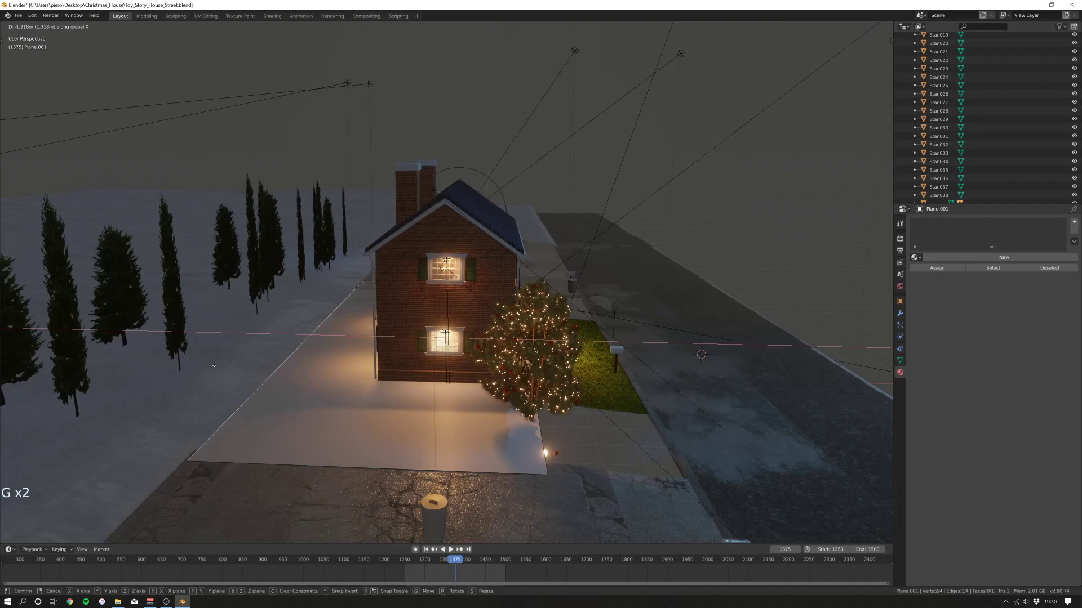
left_click(212, 366)
- Extrude the plane's street-side edge about 2.97 m along X across the lawn to the curb
middle_click_drag(213, 365, 121, 356)
scroll(360, 344, "up", 1)
right_click(528, 358)
middle_click_drag(529, 358, 549, 345, "shift")
key("e")
key("g")
key("g")
key("x")
left_click(668, 386)
- Lower the extruded edge about 0.25 m along Z and adjust it along X to meet the curb
key("g")
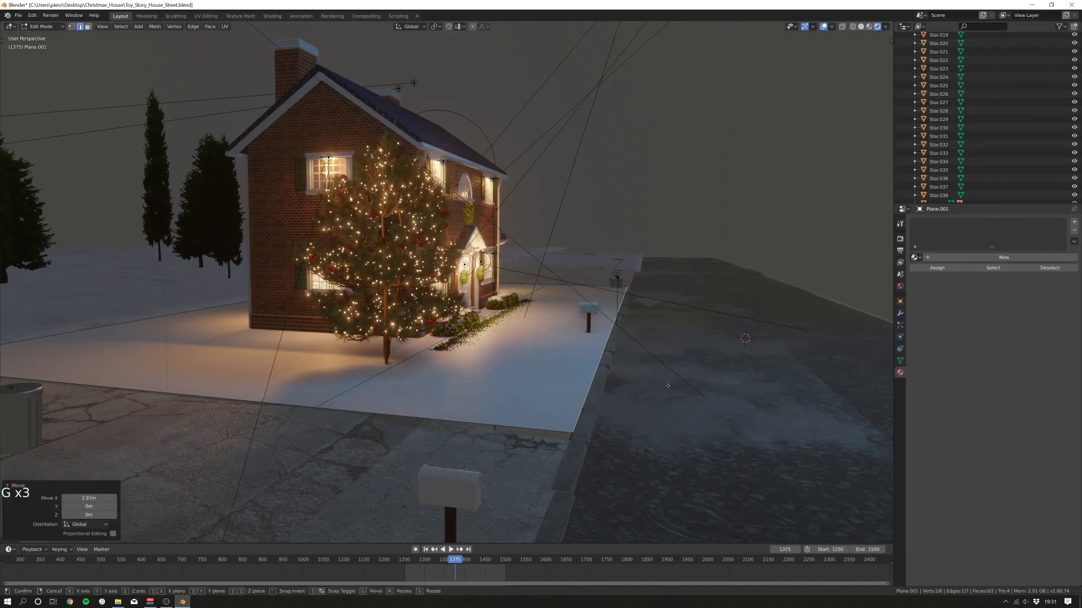
key("z")
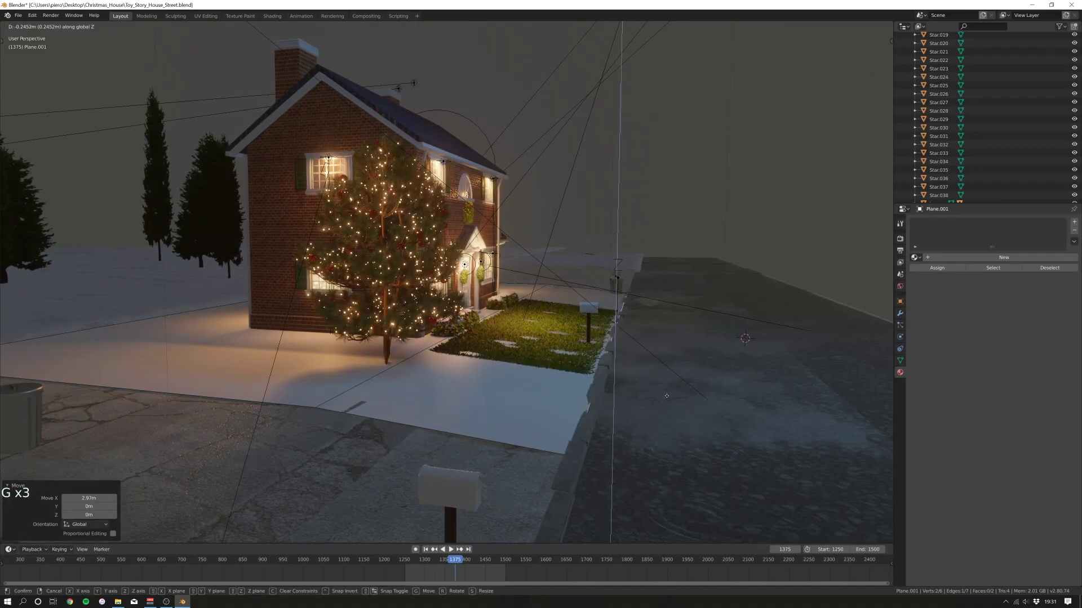
left_click(664, 396)
key("g")
right_click(663, 394)
key("g")
key("x")
left_click(657, 393)
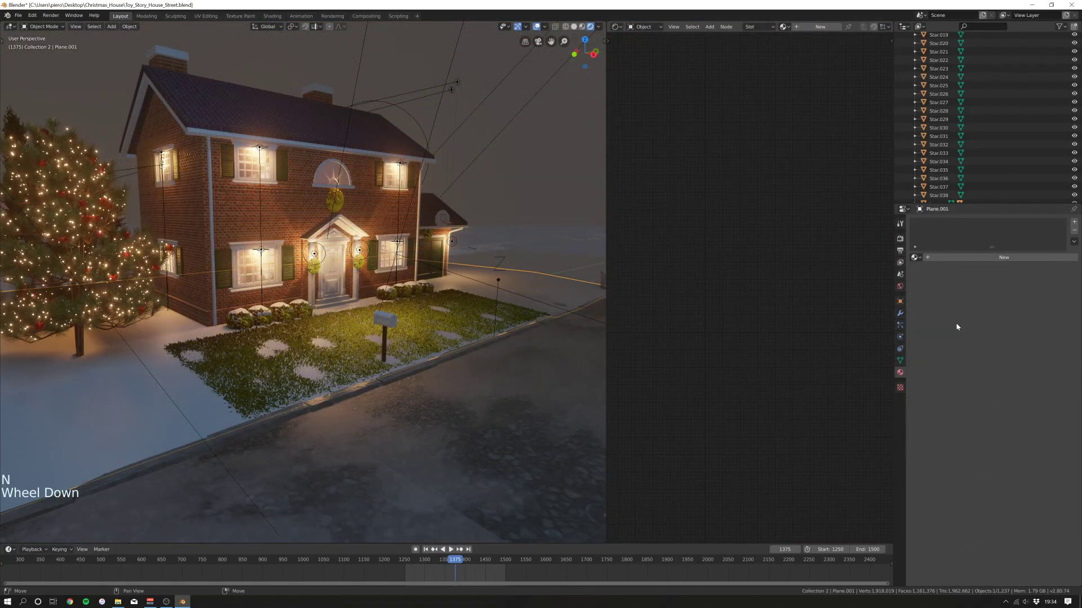
- Create a new material named Sidewalk for the ground plane
left_click(959, 257)
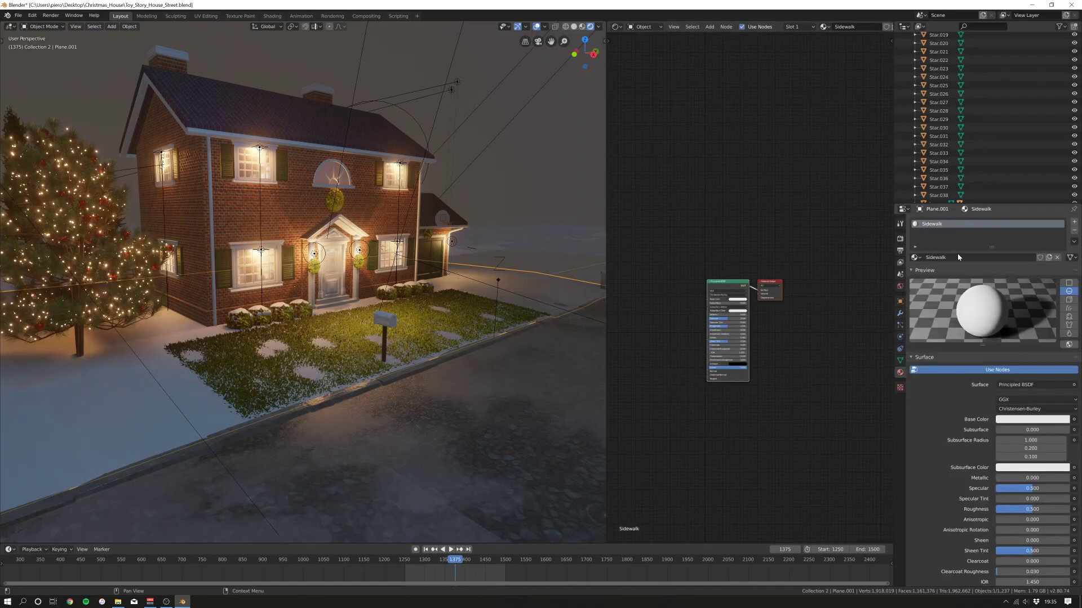
middle_click_drag(626, 288, 680, 283)
scroll(680, 282, "up", 3)
- Add an image texture node with Marciapiede COLOR.jpg from the Textures 1 folder and connect its Color to the Principled BSDF's Base Color
key("shift+a")
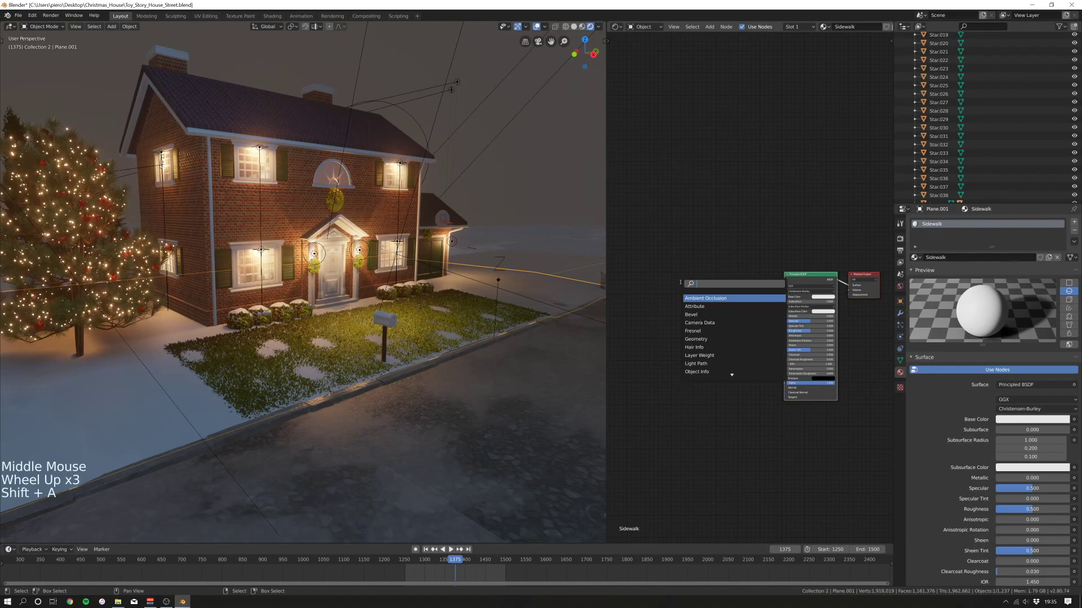
left_click(680, 283)
left_click_drag(720, 289, 785, 298)
left_click(708, 300)
left_click(27, 146)
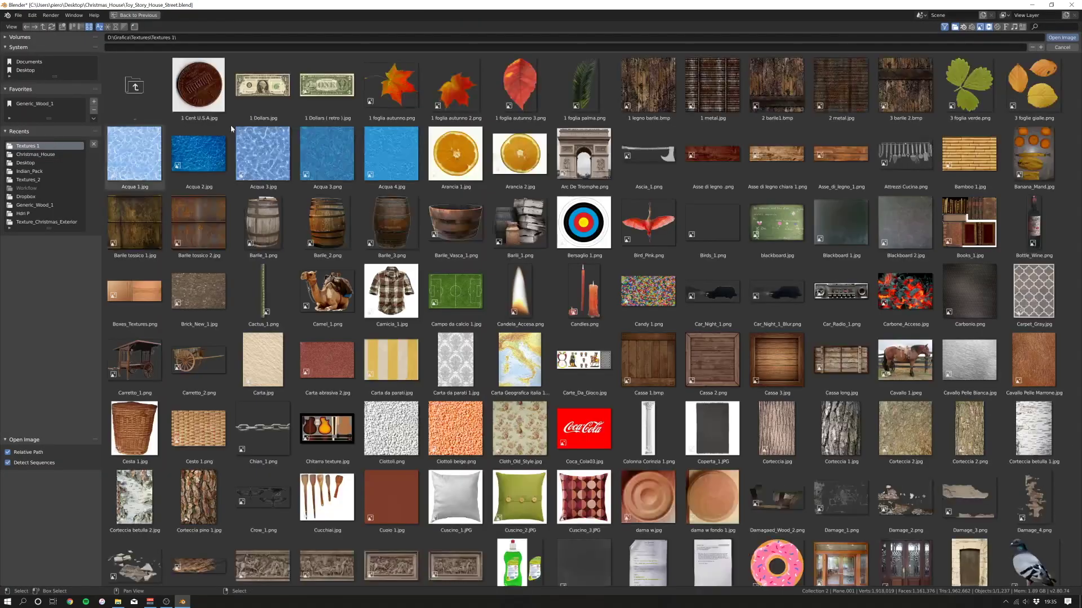
scroll(582, 228, "down", 10)
scroll(581, 226, "down", 15)
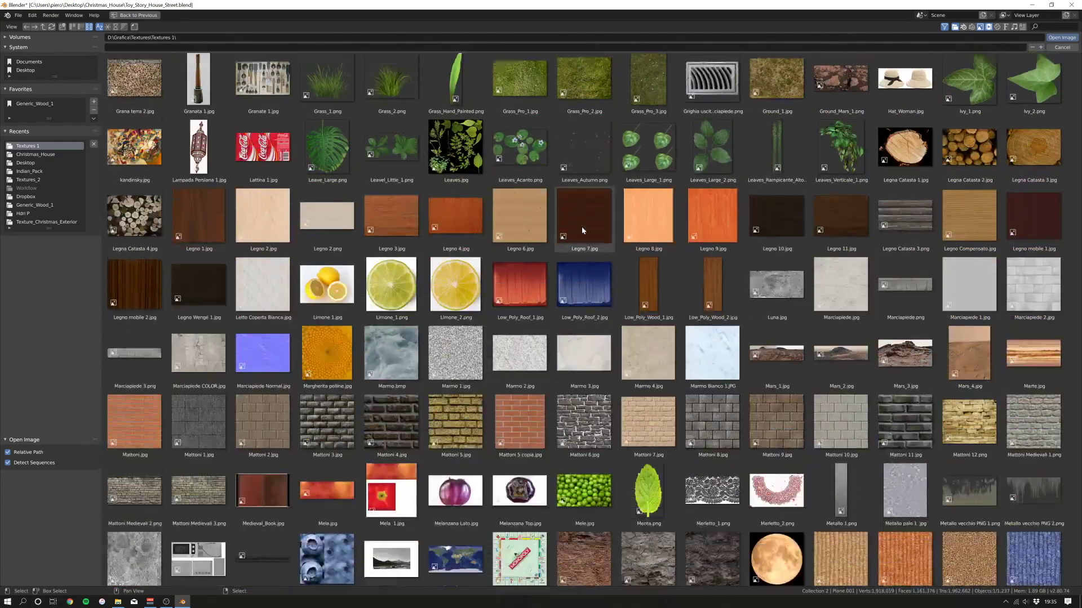
middle_click_drag(386, 388, 314, 319)
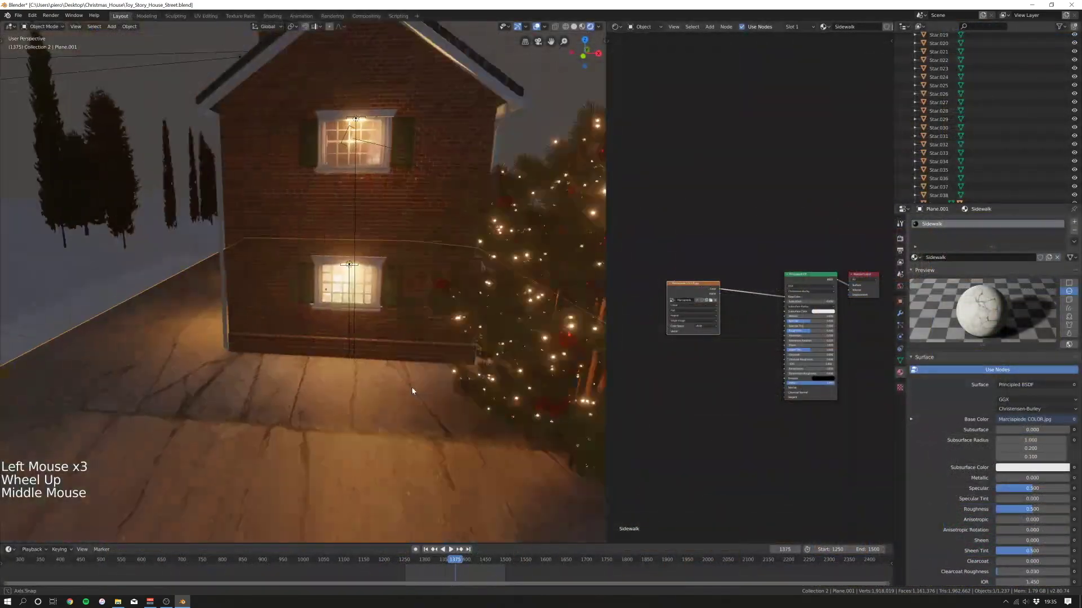
- Apply the sidewalk plane's scale and select all of its geometry in Edit Mode
scroll(418, 392, "down", 2)
scroll(393, 344, "up", 2)
scroll(513, 350, "down", 2)
key("Tab")
key("Tab")
key("Tab")
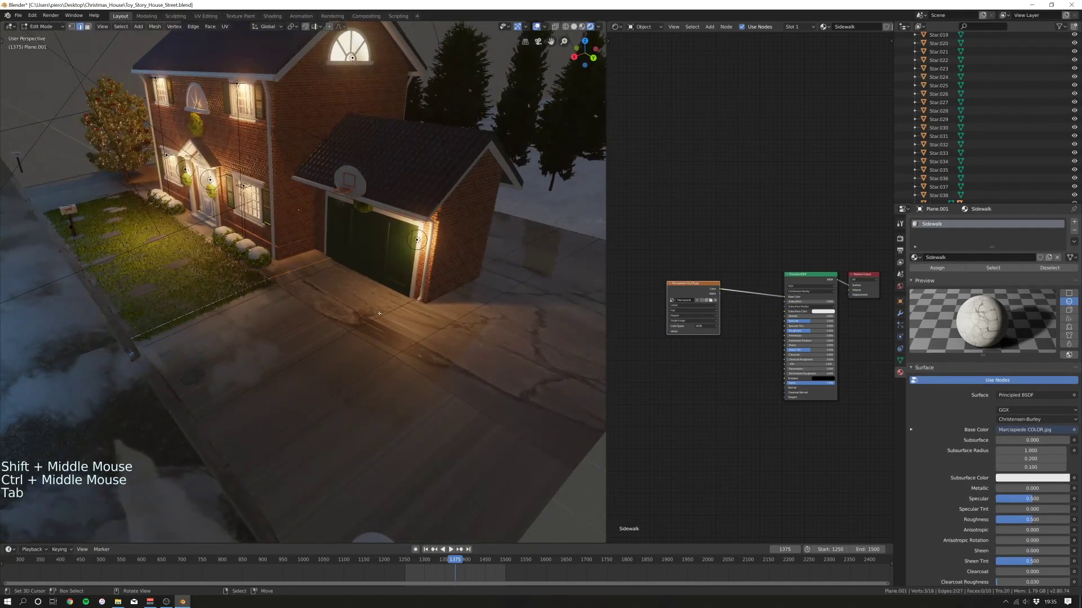
key("ctrl+a")
left_click(419, 343)
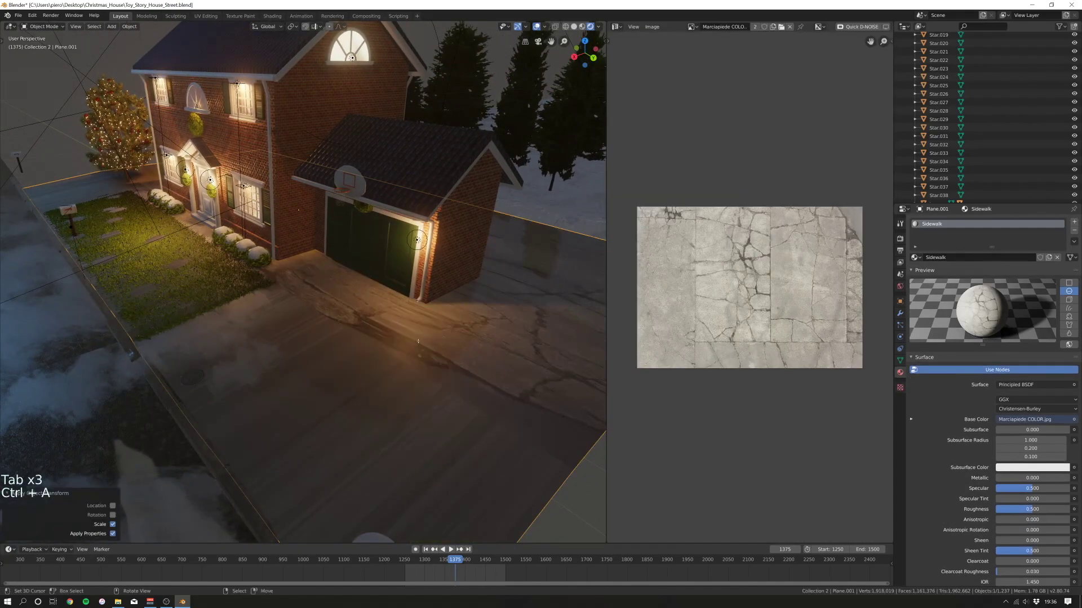
key("Tab")
key("a")
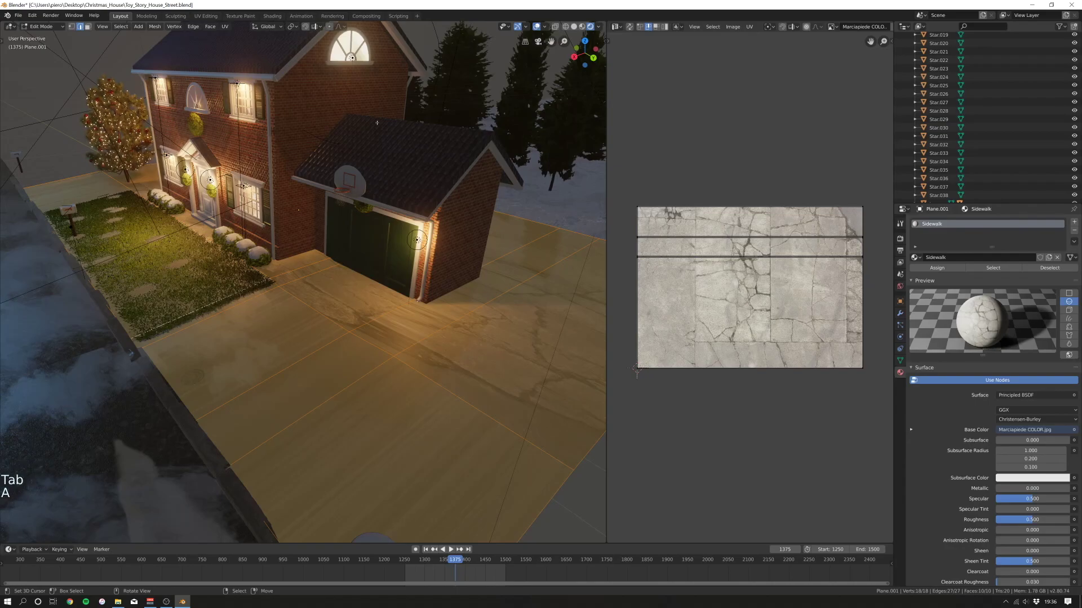
- Try a standard Unwrap of the whole sidewalk plane and inspect the cracked texture around the house
key("KP_7")
scroll(377, 122, "down", 3)
left_click(232, 28)
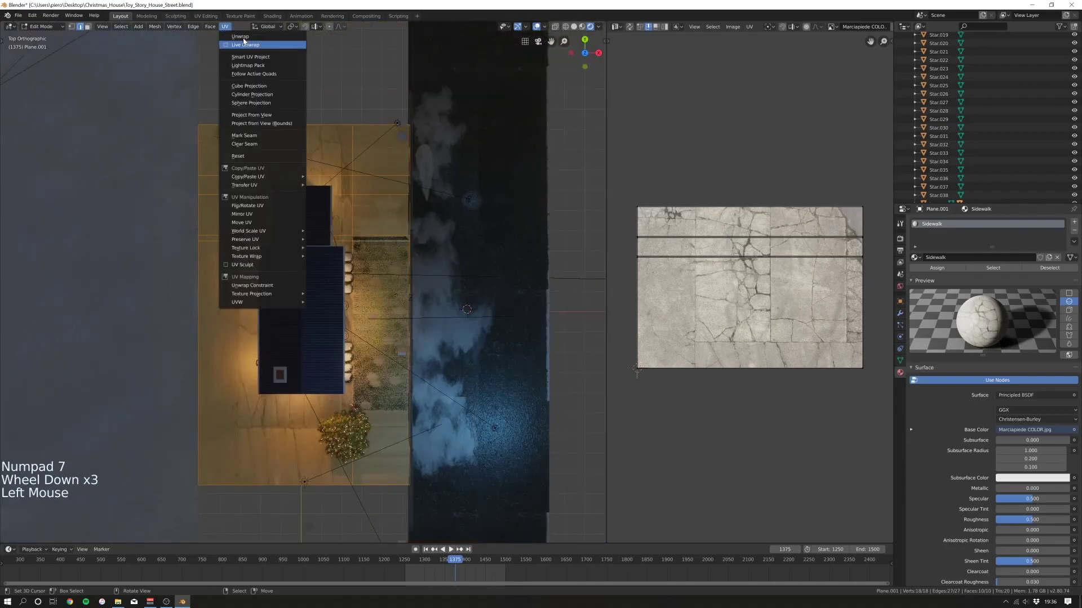
left_click(246, 41)
scroll(245, 41, "down", 2)
middle_click_drag(347, 263, 321, 253)
scroll(322, 253, "up", 4)
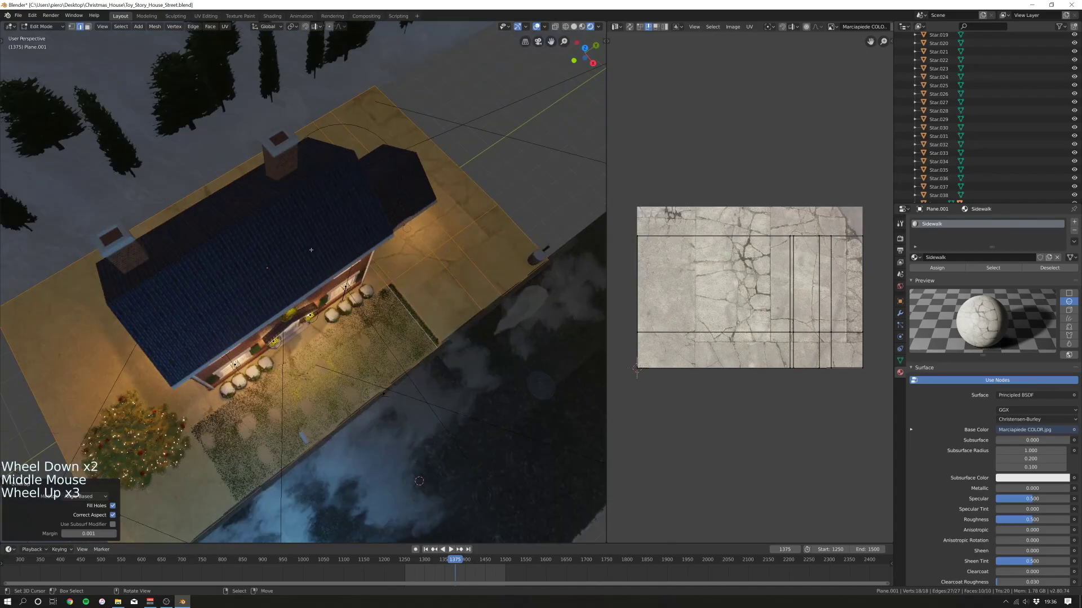
scroll(317, 250, "down", 2)
middle_click_drag(395, 440, 414, 513)
scroll(394, 451, "up", 3)
scroll(395, 451, "down", 1, "shift")
- Project the sidewalk plane's UVs from the top orthographic view
key("KP_7")
scroll(304, 270, "down", 3)
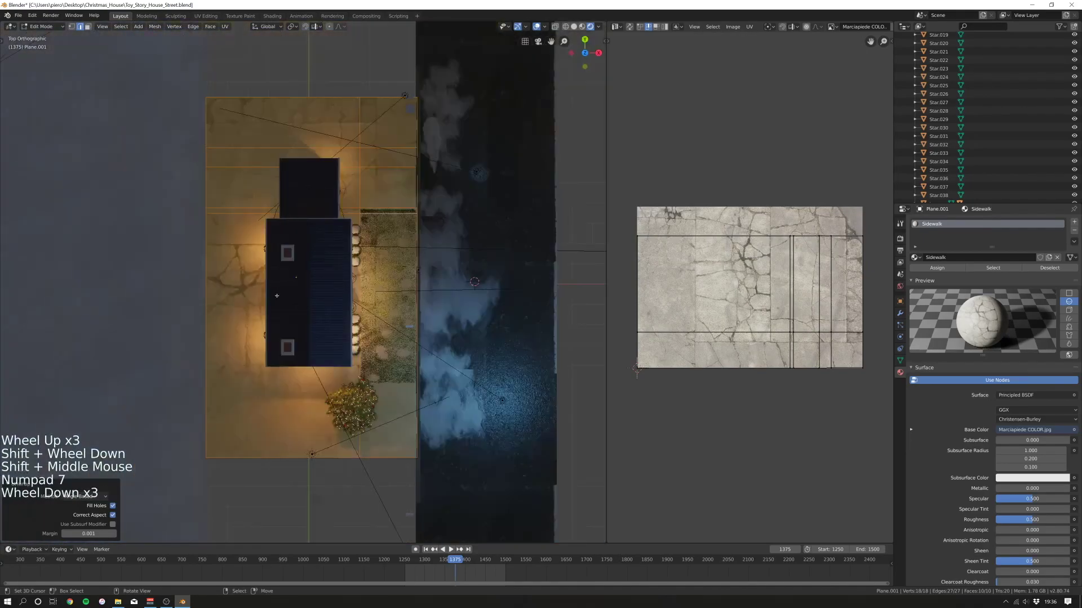
left_click(224, 27)
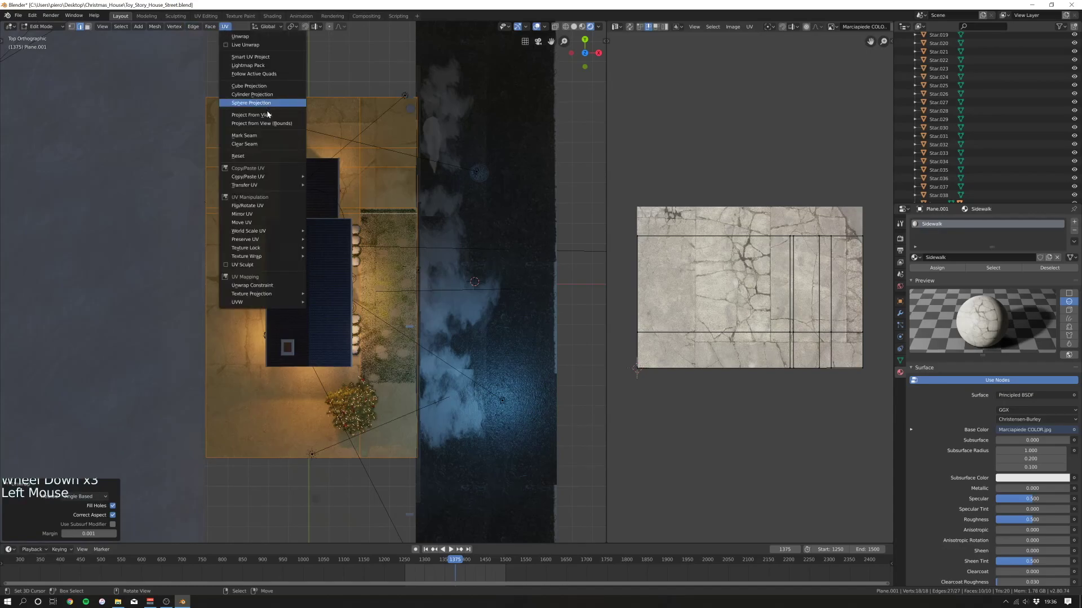
left_click(251, 115)
- Rotate all the sidewalk UVs by 90 degrees and scale them up about 2.2 times to nearly cover the texture image
type("ar")
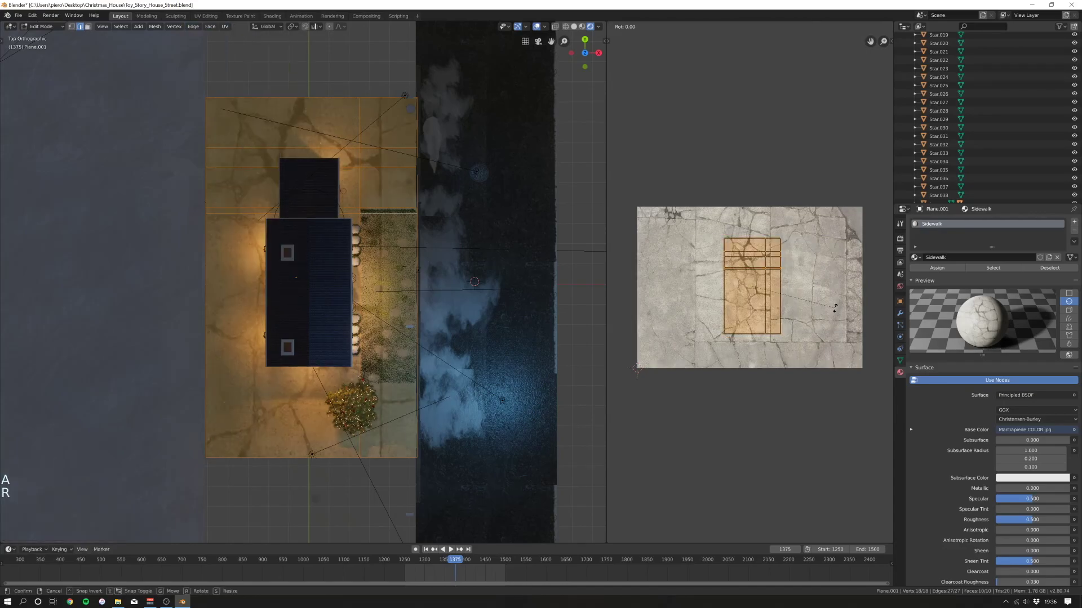
type("90")
key("Return")
key("s")
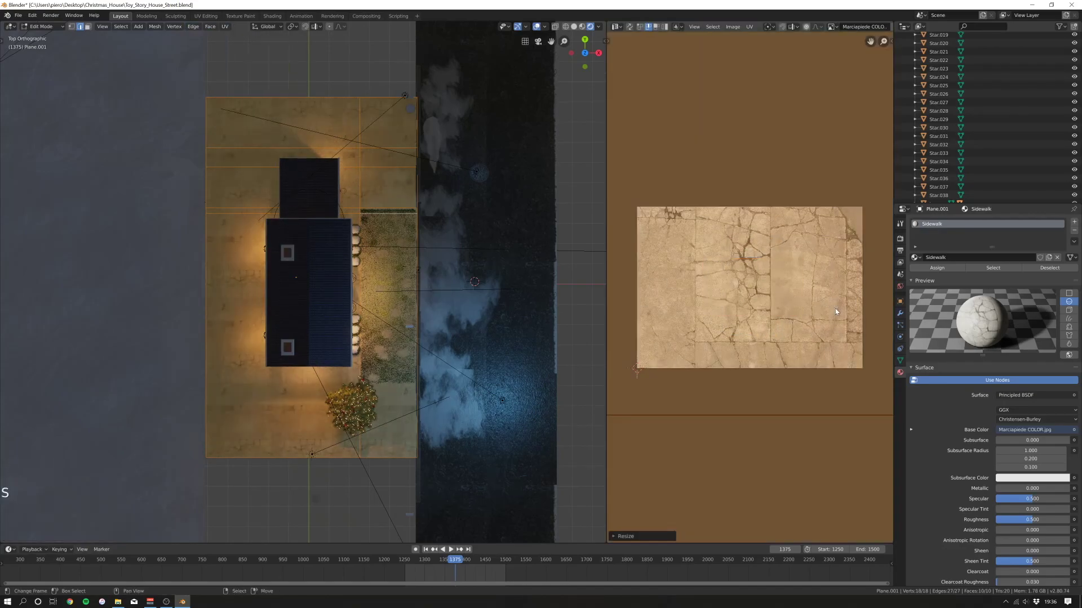
key("ctrl+z")
key("s")
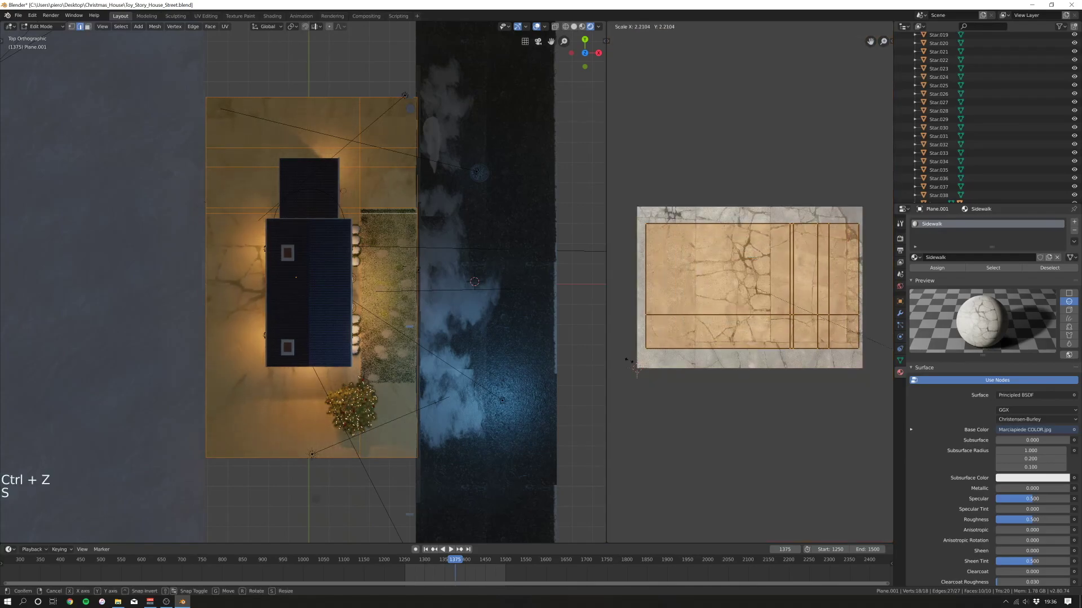
left_click(637, 369)
key("Tab")
scroll(316, 282, "down", 1)
middle_click_drag(316, 281, 455, 293)
scroll(361, 313, "up", 2)
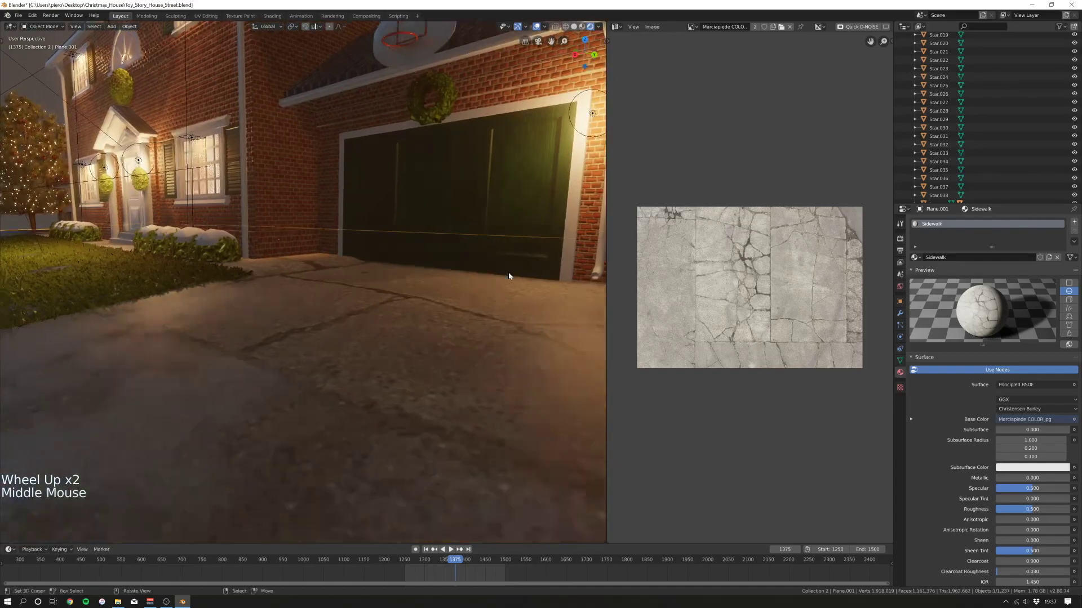
- Show the Sidewalk material's nodes in the Shader Editor again and widen that editor to give the nodes more room
left_click_drag(616, 27, 641, 87)
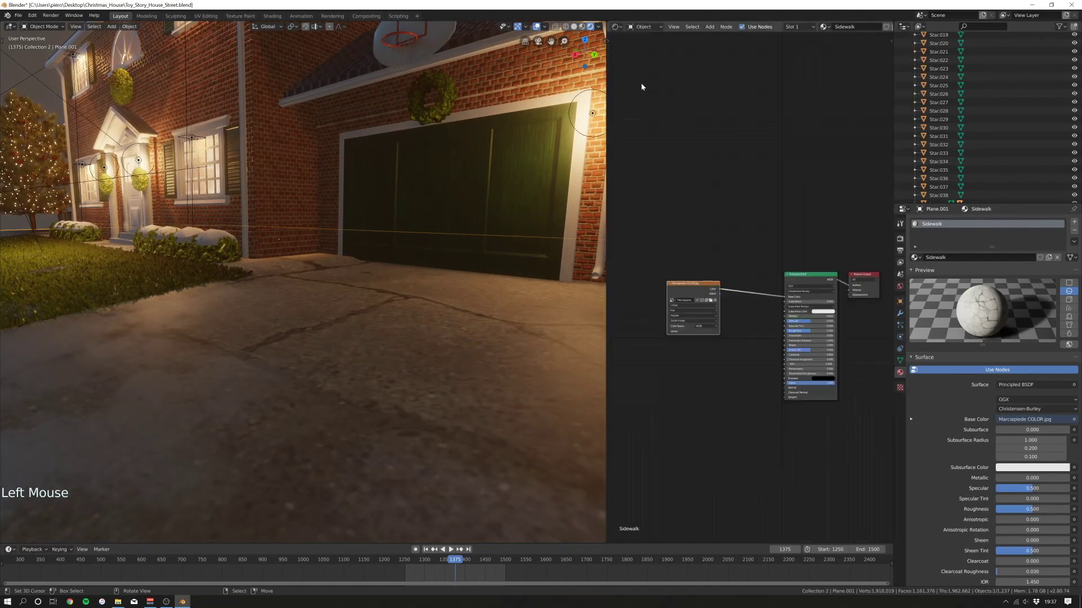
scroll(419, 326, "down", 4)
scroll(413, 330, "up", 1)
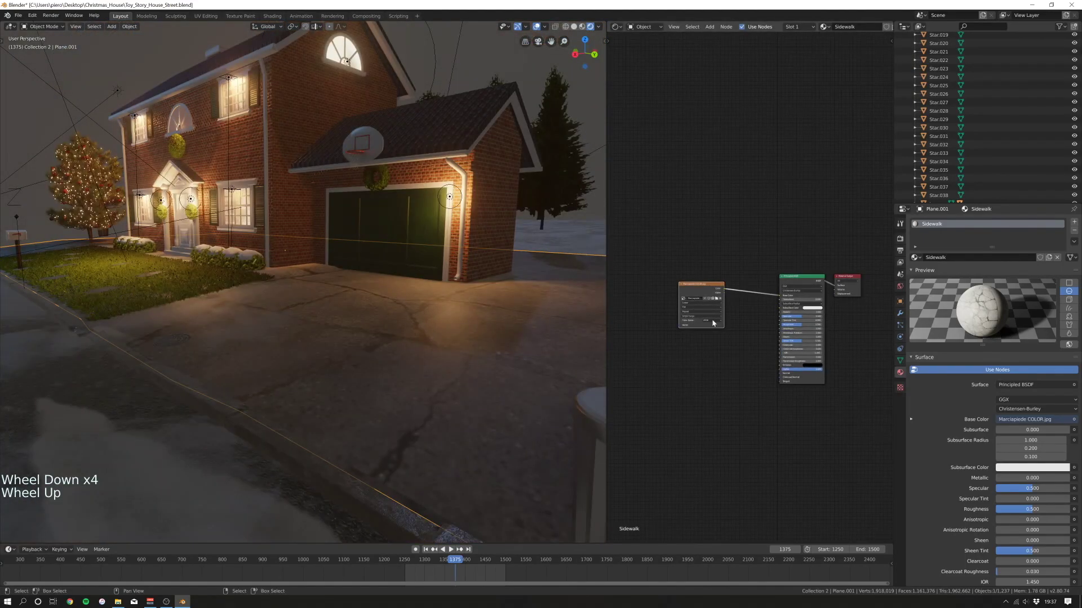
key("shift+a")
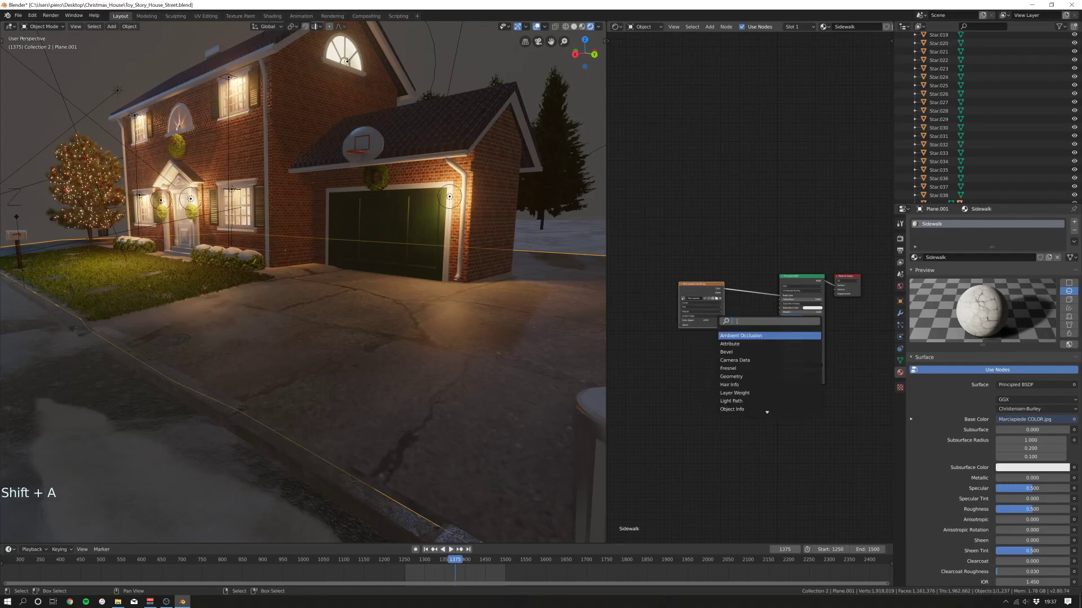
scroll(759, 304, "up", 5)
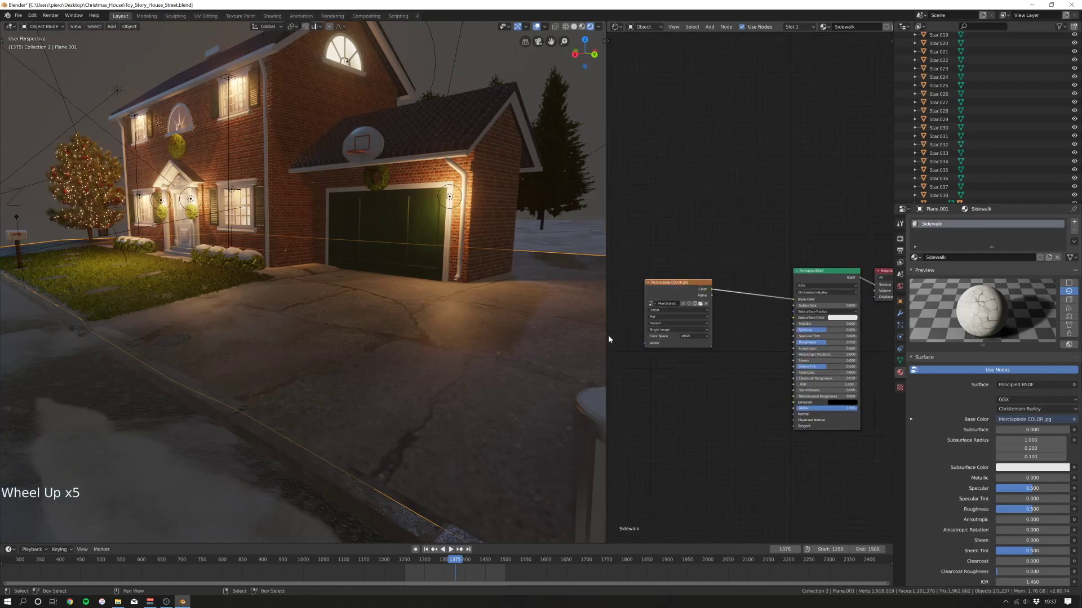
left_click_drag(607, 338, 461, 339)
left_click(760, 273)
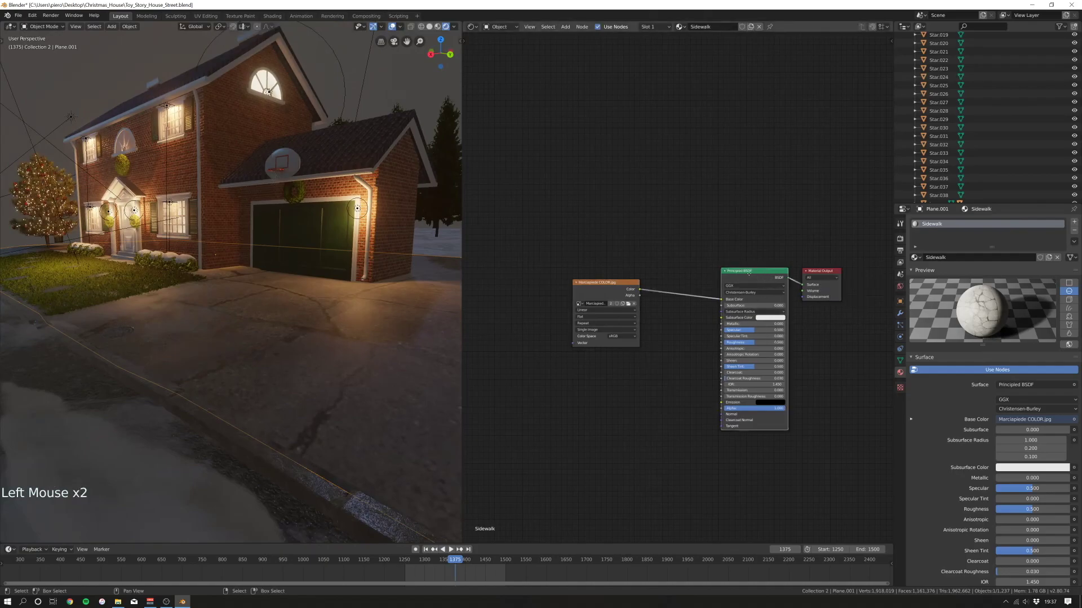
scroll(750, 285, "up", 8)
middle_click_drag(678, 269, 655, 204)
- Add a Displacement node above the Principled BSDF and connect its output to the Material Output's Displacement
key("shift+a")
type("si")
key("BackSpace")
key("BackSpace")
type("disp")
key("Return")
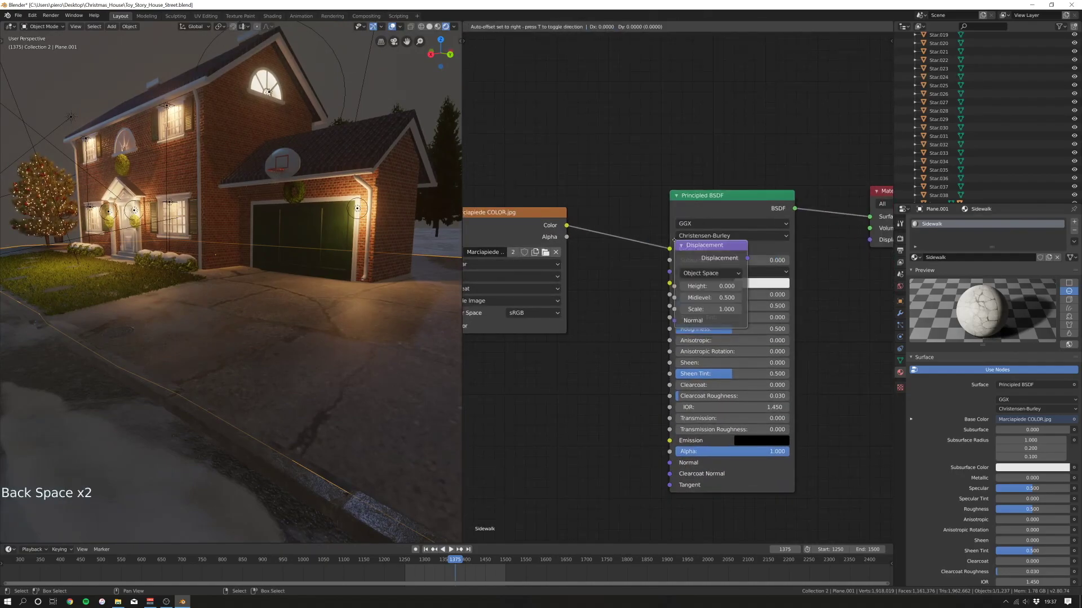
left_click(699, 76)
left_click_drag(760, 111, 869, 239)
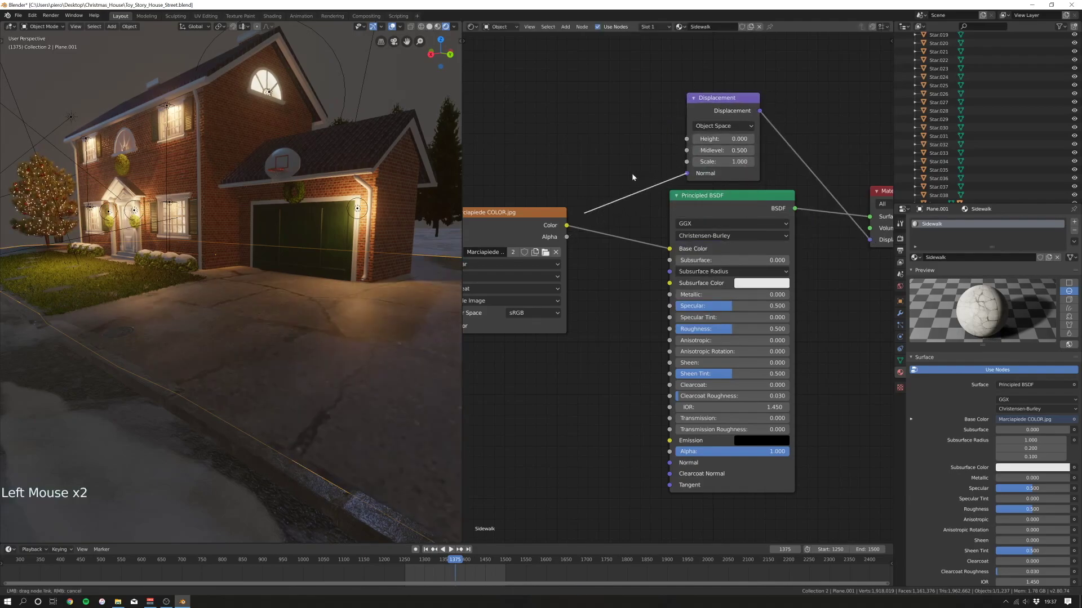
- Connect the sidewalk texture's Color to the Displacement node's Height and set its Scale to 0.02
left_click_drag(577, 221, 567, 225)
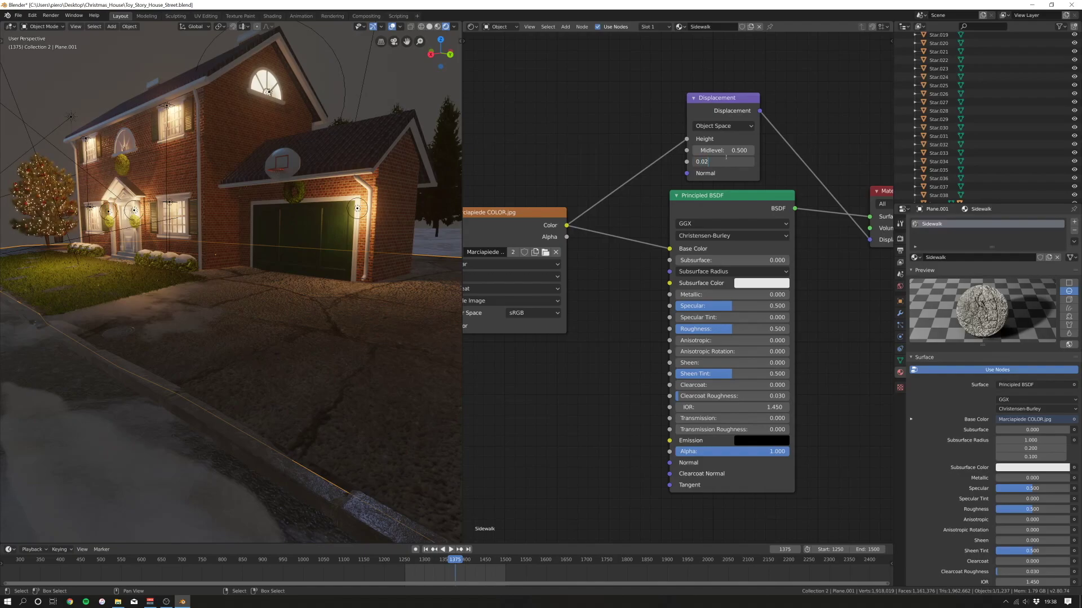
key("Return")
middle_click_drag(342, 285, 304, 316, "shift")
scroll(327, 314, "down", 2)
middle_click_drag(303, 316, 203, 381, "ctrl")
key("Tab")
key("Tab")
scroll(243, 378, "down", 2)
scroll(242, 378, "up", 1)
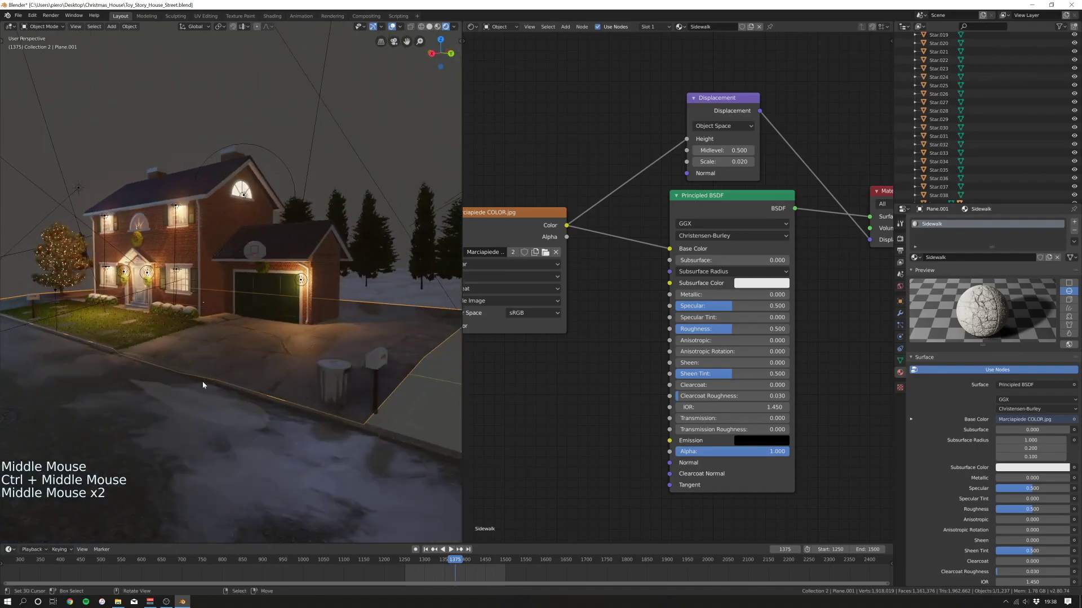
- Duplicate the smoke plane on the road and move the copy along Y onto the driveway in front of the garage
right_click(202, 400)
key("shift+d")
key("g")
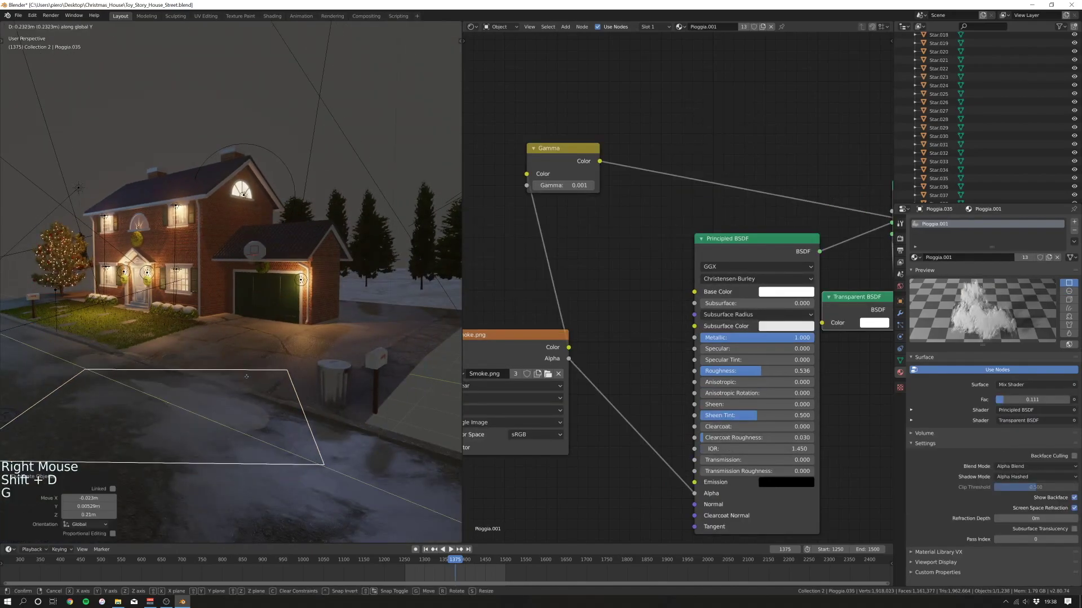
key("g")
key("g")
left_click(325, 318)
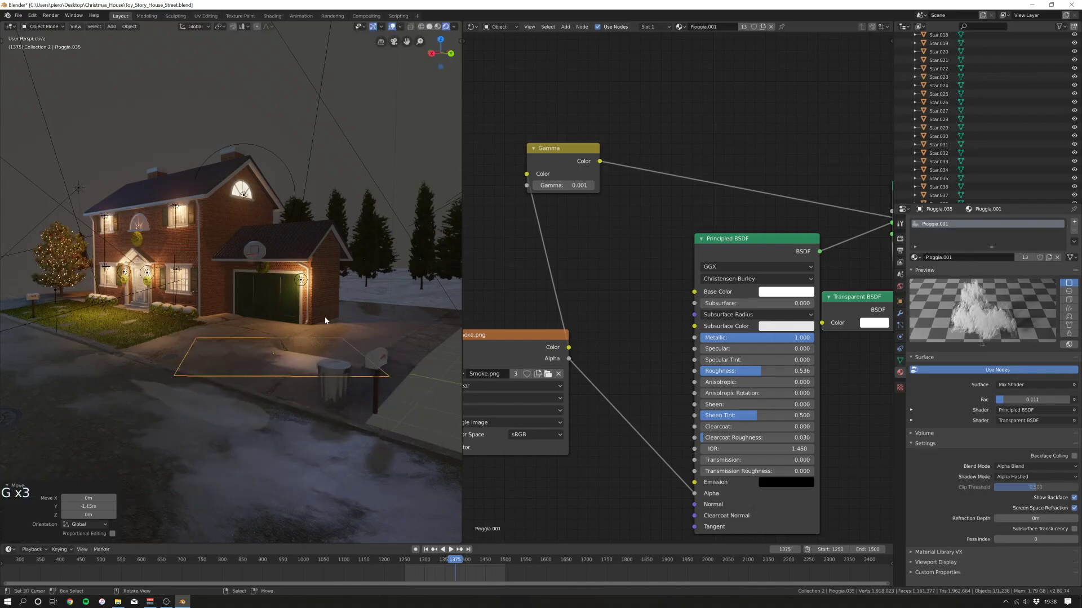
- Rotate the duplicated smoke plane freely with trackball rotation to line it up with the driveway
key("s")
key("r")
key("r")
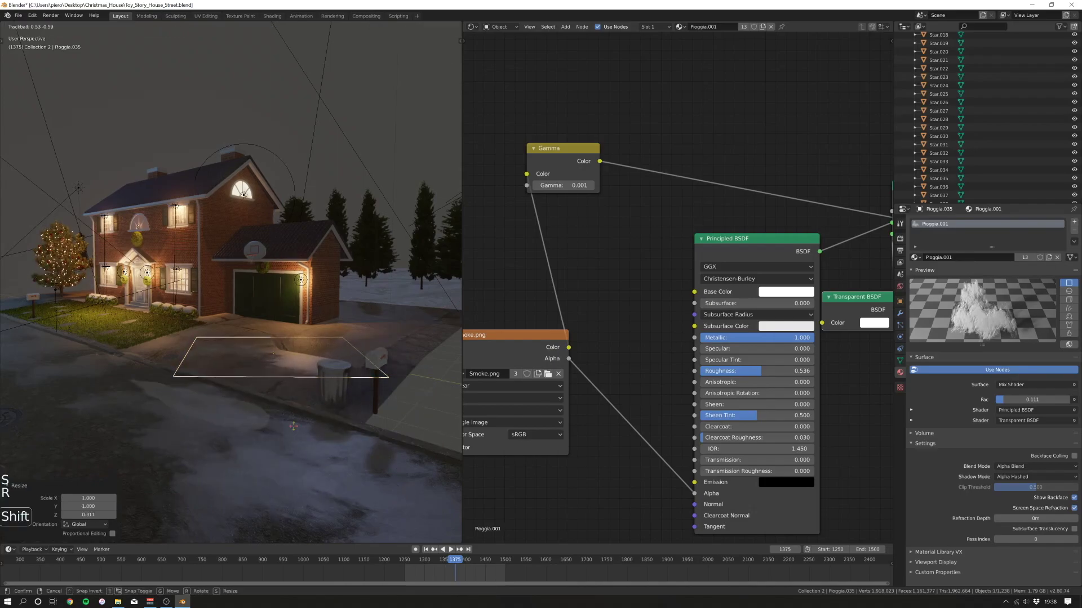
left_click(223, 494)
key("r")
key("r")
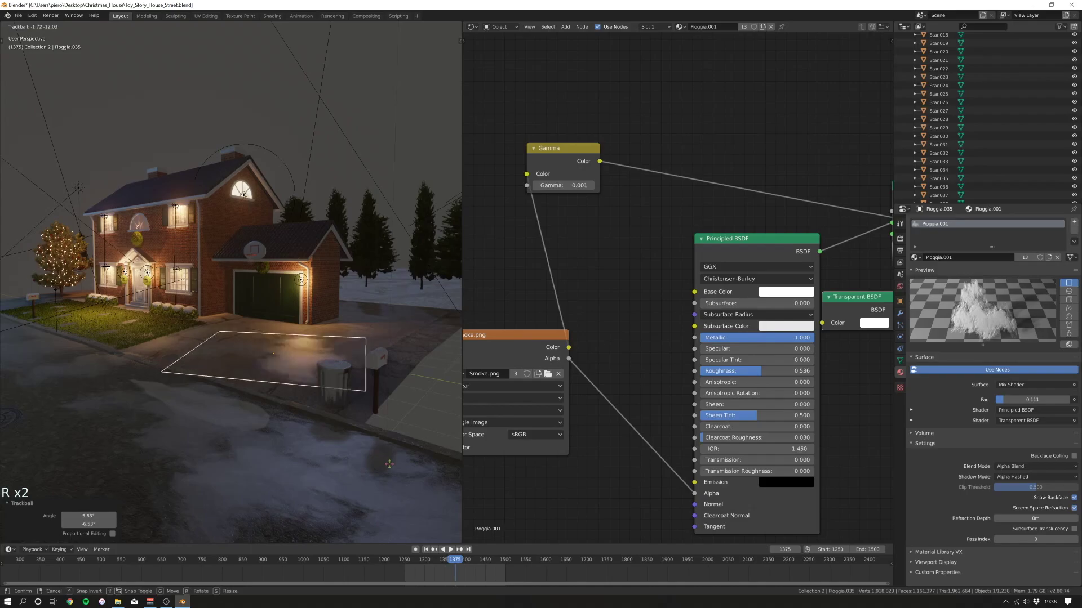
left_click(348, 402)
- Fine-tune the garage driveway smoke plane's height along Z and its tilt so it lies on the sidewalk surface
key("g")
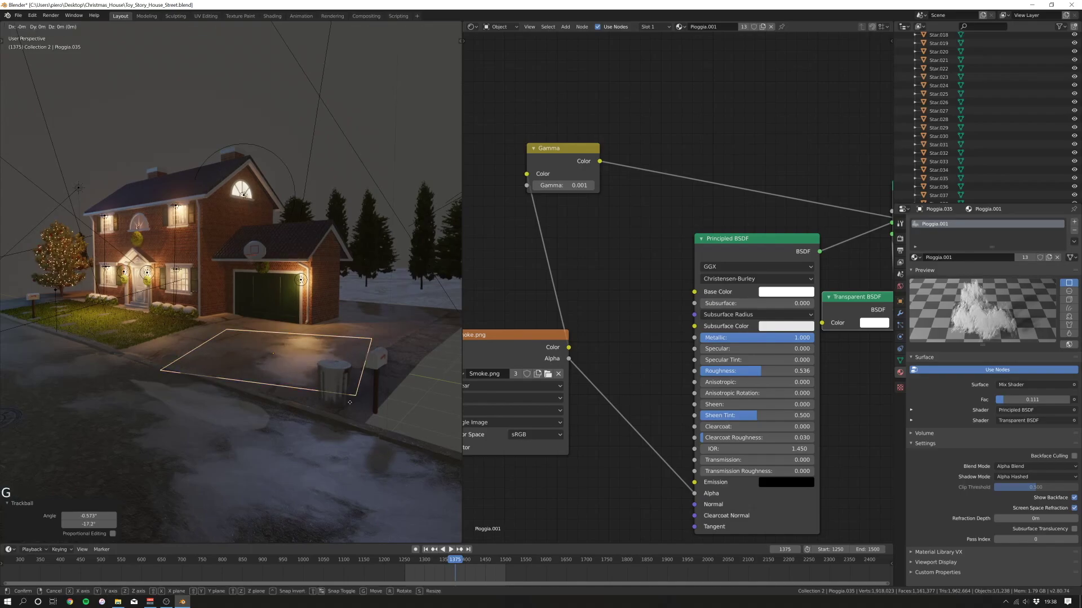
key("z")
left_click(346, 403)
middle_click_drag(345, 403, 327, 388)
key("g")
key("r")
key("r")
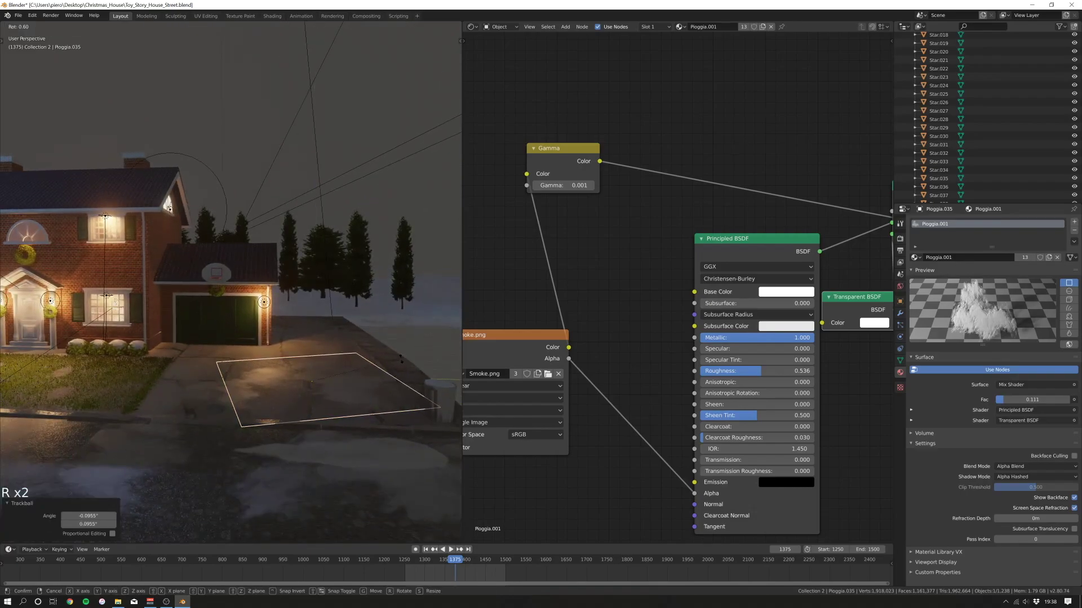
left_click(328, 363)
middle_click_drag(327, 363, 369, 353)
key("g")
left_click(292, 352)
scroll(228, 375, "down", 2)
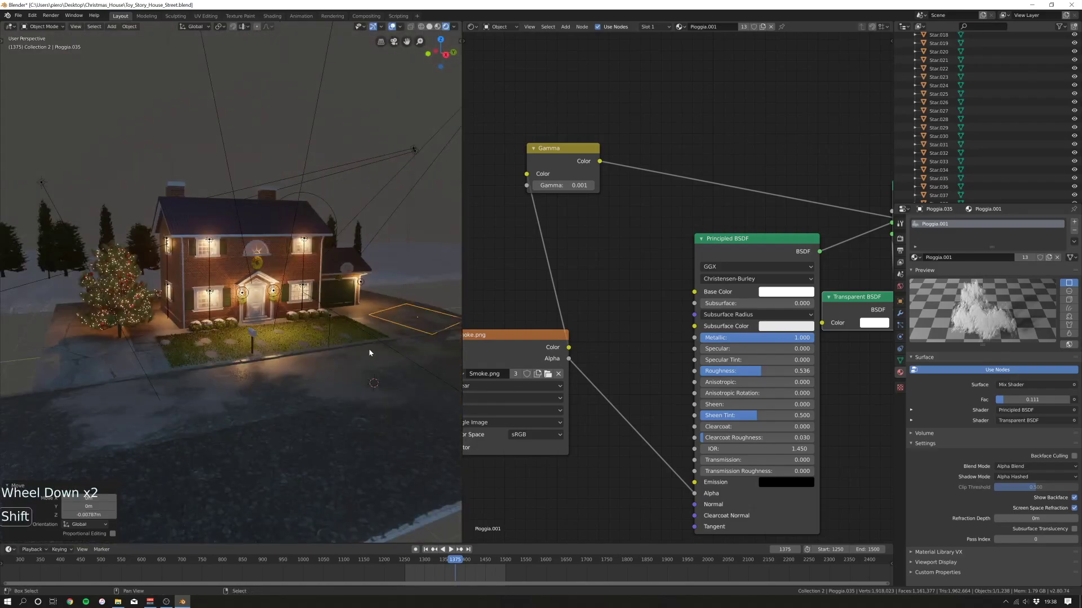
- Duplicate the driveway smoke plane and move the copy onto the pavement beside the Christmas tree
key("shift+d")
key("g")
left_click(73, 399)
middle_click_drag(73, 399, 204, 392)
scroll(169, 394, "up", 1)
key("g")
left_click(201, 398)
- Tilt the smoke plane beside the Christmas tree slightly with trackball rotation and lower it a little along Z
key("r")
key("r")
left_click(203, 392)
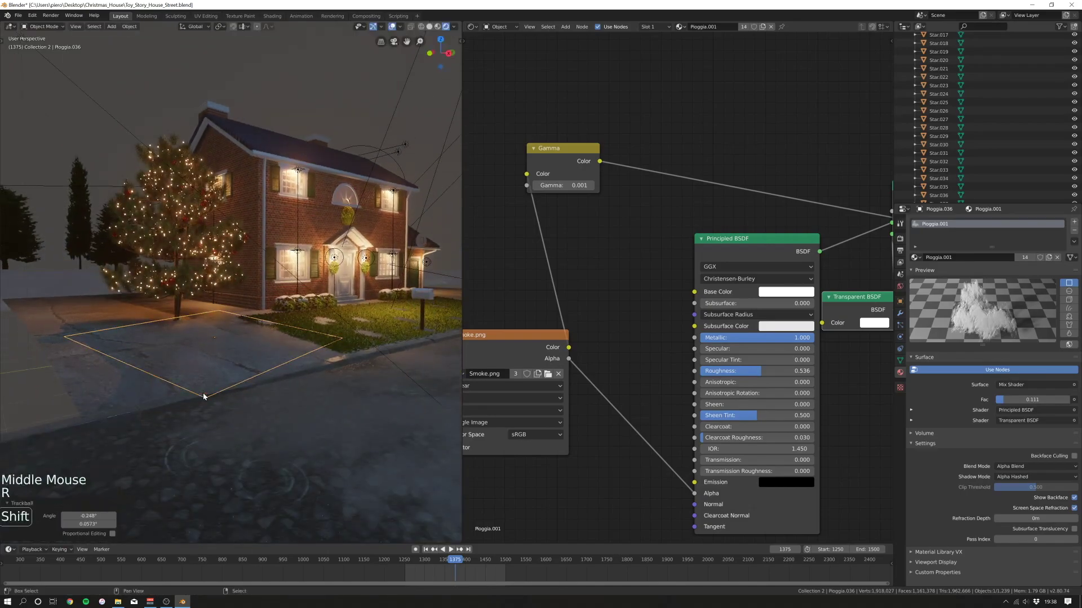
key("g")
key("z")
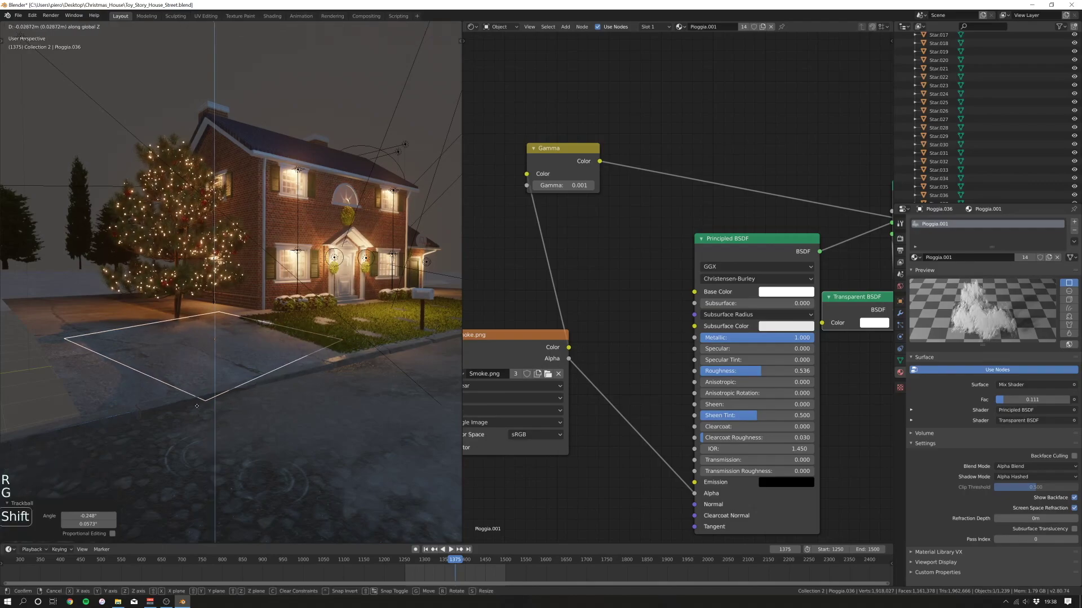
left_click(197, 406)
mouse_move(288, 398)
middle_mouse_down()
mouse_move(272, 396)
mouse_move(280, 410)
mouse_move(278, 395)
middle_mouse_up()
- Select the smoke plane in front of the garage and readjust its height slightly along Z
right_click(280, 409)
key("g")
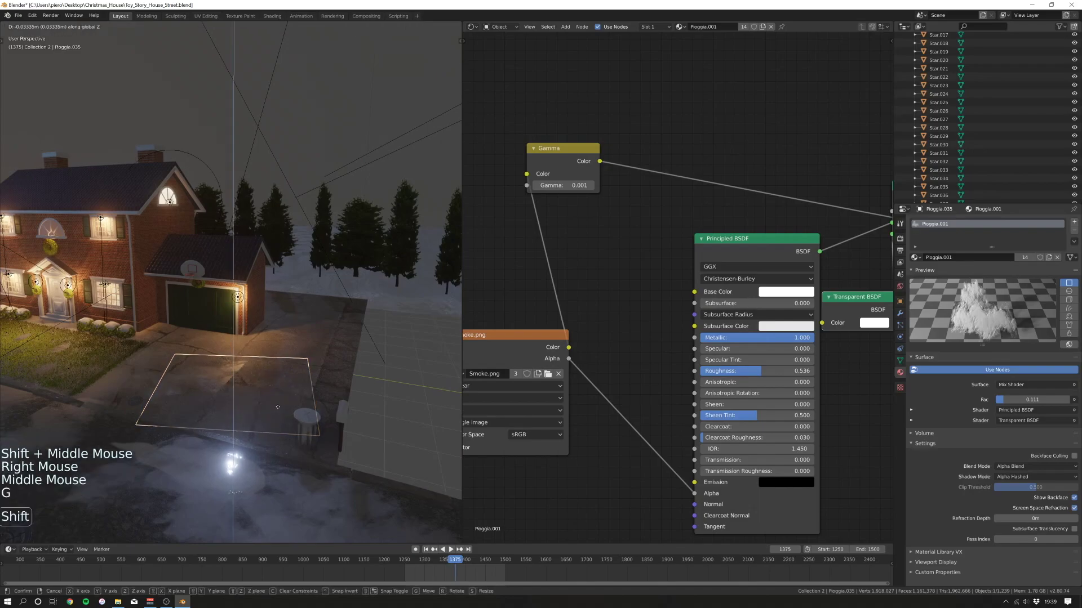
left_click(278, 397)
middle_click_drag(278, 398, 279, 394)
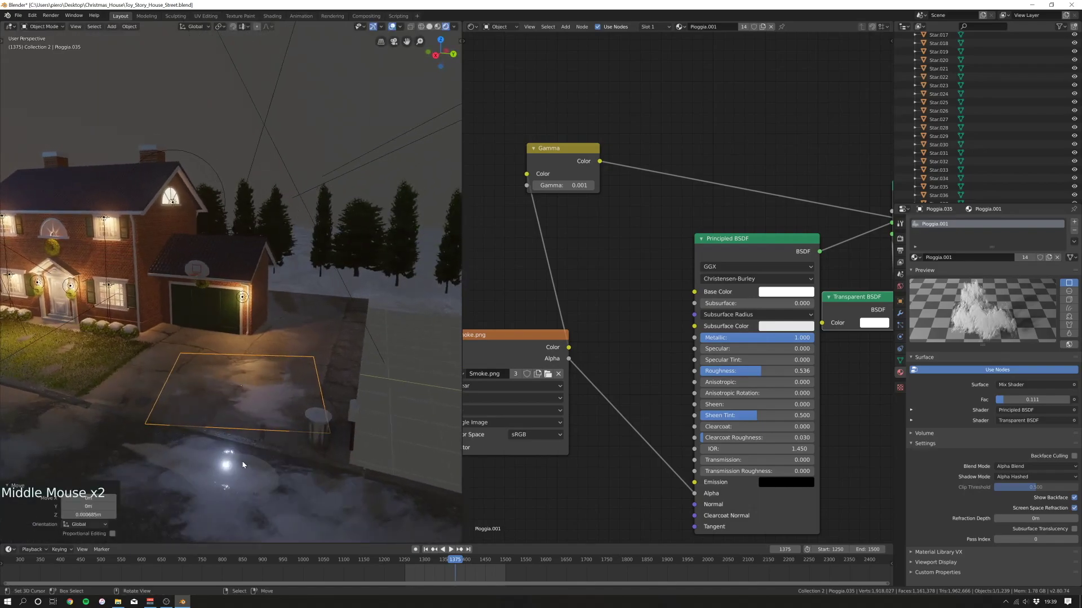
- Select the large smoke plane on the road near the bright reflection and shift it slightly
right_click(245, 463)
key("g")
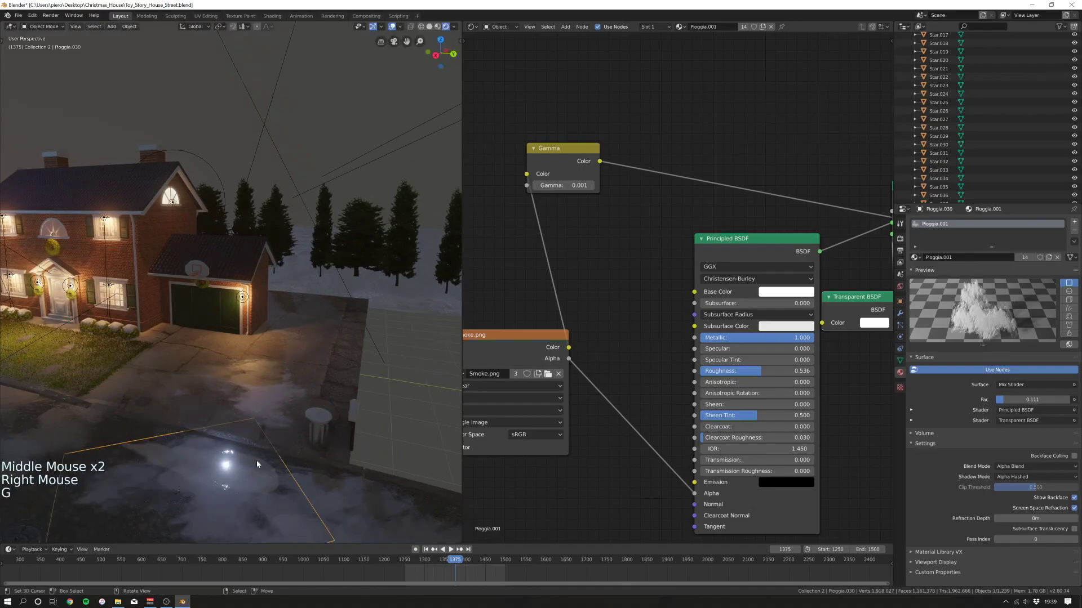
right_click(258, 459)
right_click(262, 459)
key("g")
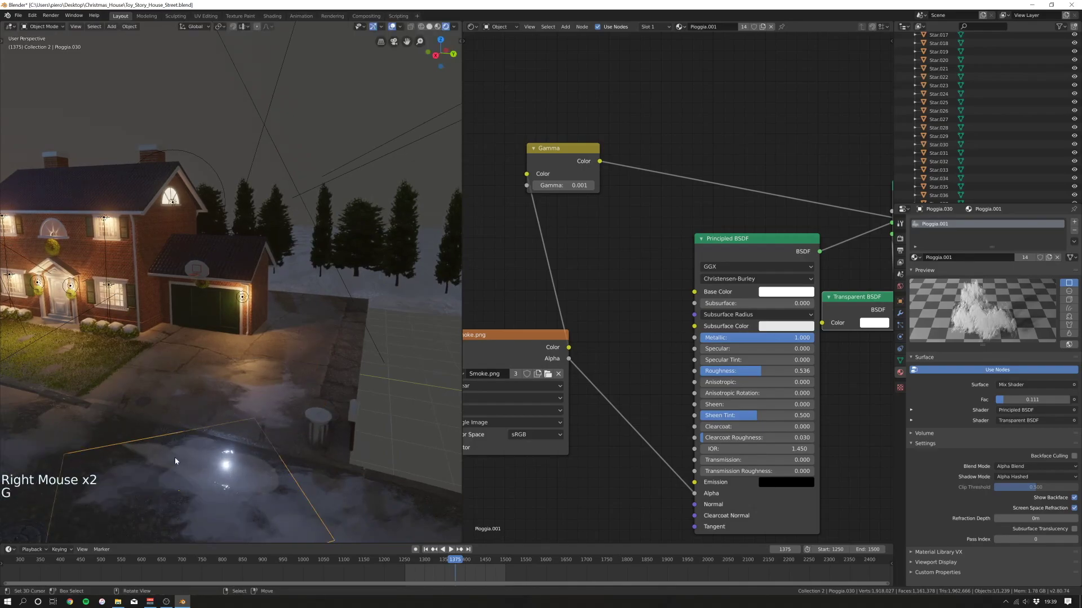
right_click(138, 446)
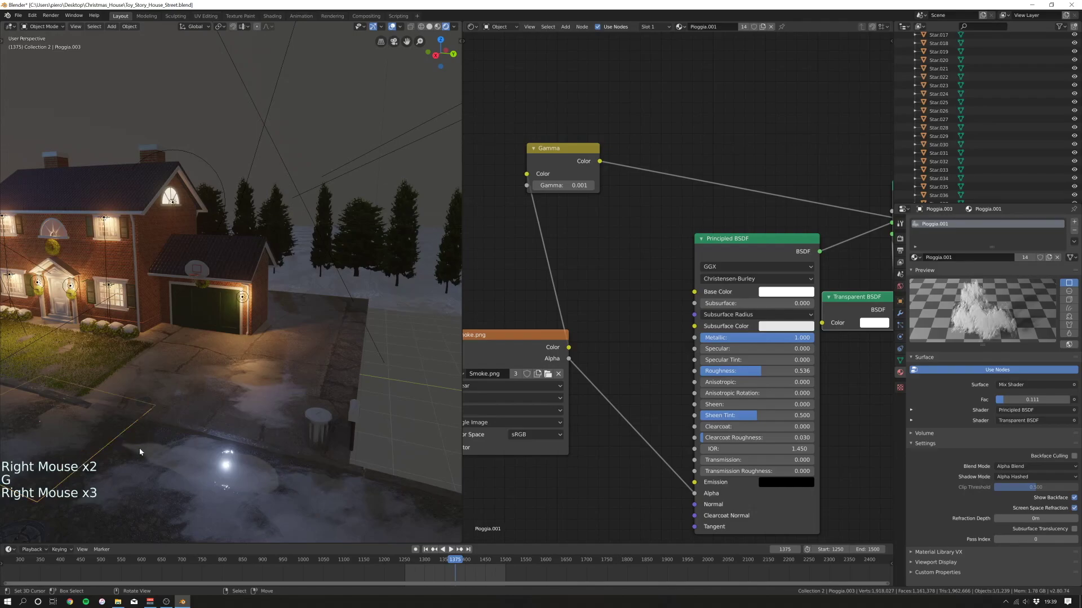
right_click(239, 489)
right_click(240, 490)
right_click(240, 490)
key("g")
key("g")
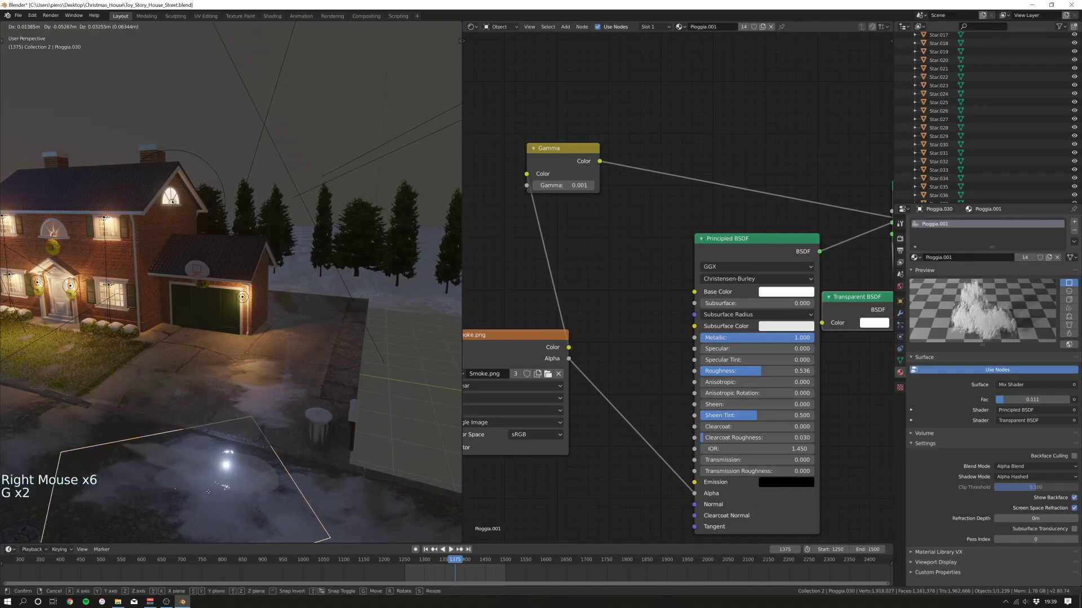
- Duplicate the garage driveway smoke plane and offset the copy about -3.43 m along Y, adjusting it along X towards the lawn
middle_click_drag(191, 491, 367, 383)
right_click(385, 384)
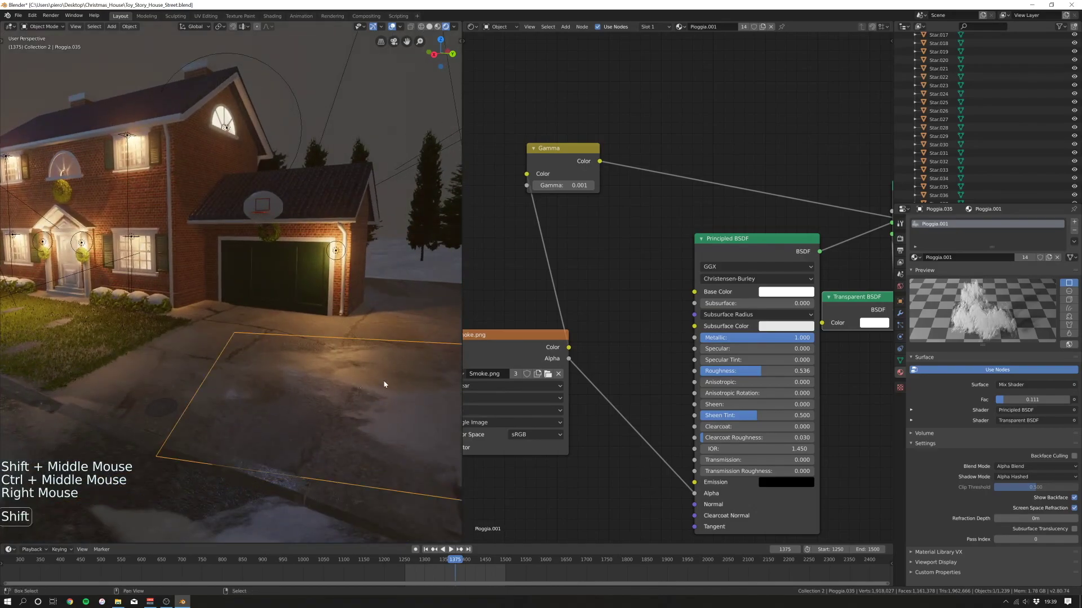
key("shift+d")
key("g")
key("g")
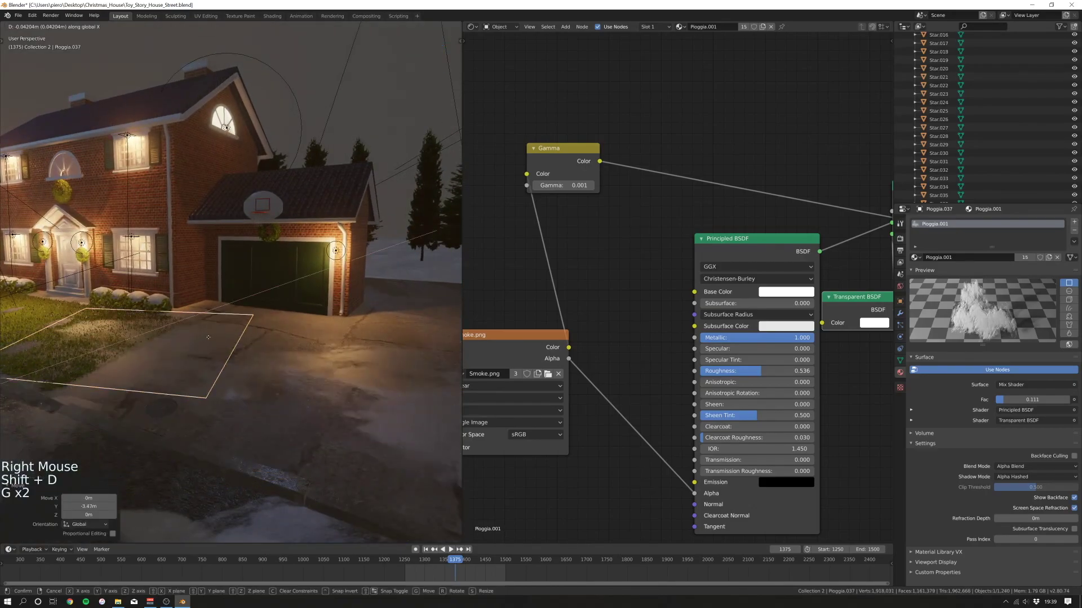
left_click(169, 338)
middle_click_drag(169, 338, 278, 363, "shift")
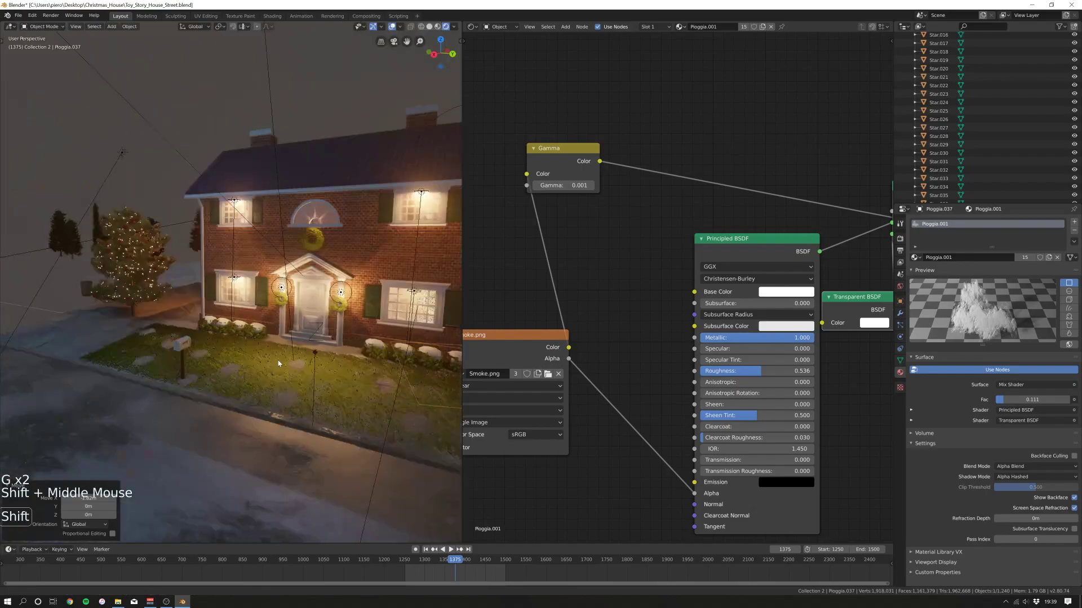
- Duplicate the sidewalk plane and move the copy about -17.2 m along Y, adjoining the side with the Christmas tree
scroll(279, 363, "down", 2)
middle_click_drag(161, 345, 180, 332)
scroll(187, 325, "down", 2)
right_click(187, 325)
key("shift+d")
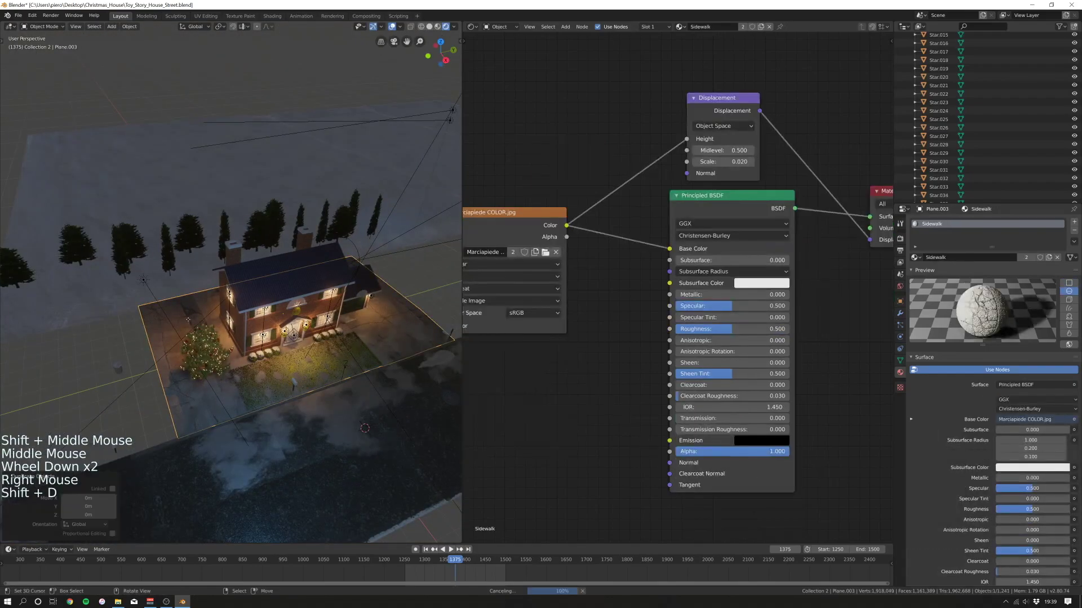
key("g")
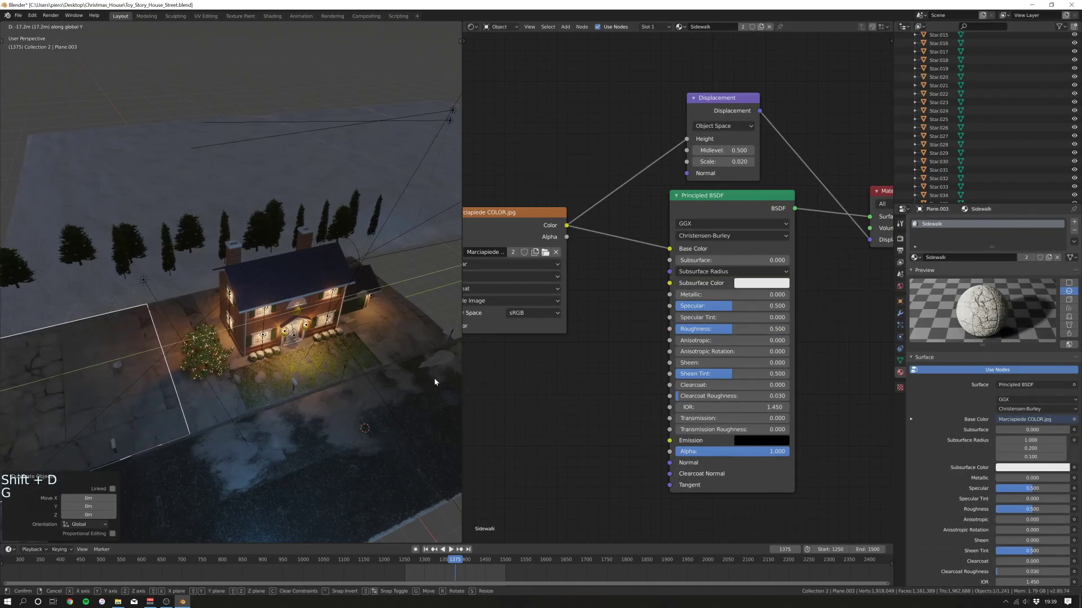
left_click(439, 379)
- Duplicate the original sidewalk plane again and place the copy 17.2 m along Y, beyond the garage
scroll(479, 361, "down", 1, "shift")
scroll(420, 324, "up", 1, "shift")
middle_click_drag(418, 321, 283, 336, "shift")
right_click(281, 334)
key("shift+d")
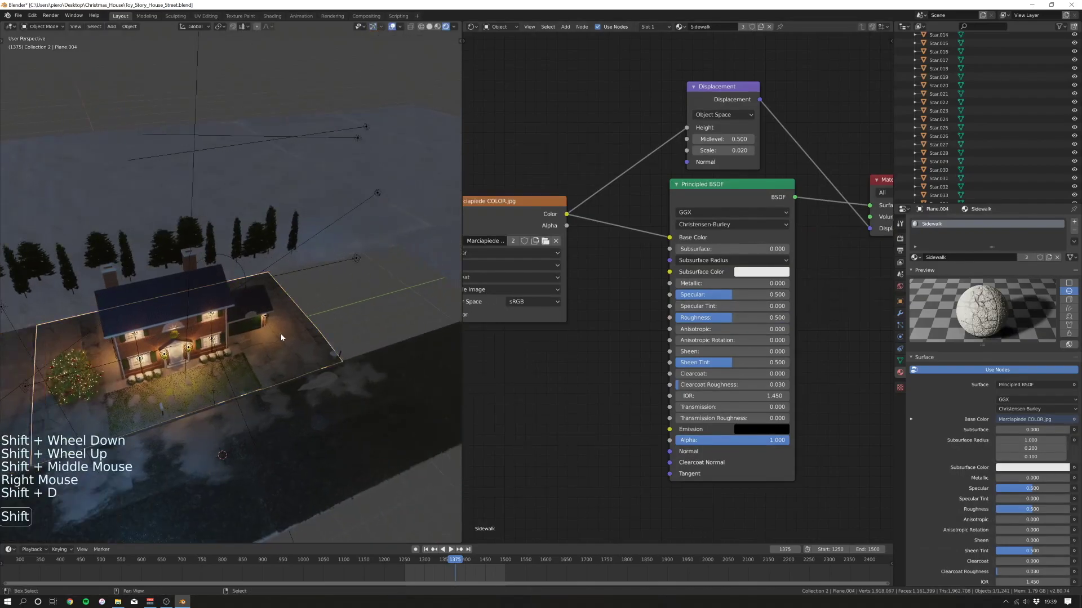
key("g")
left_click(24, 317)
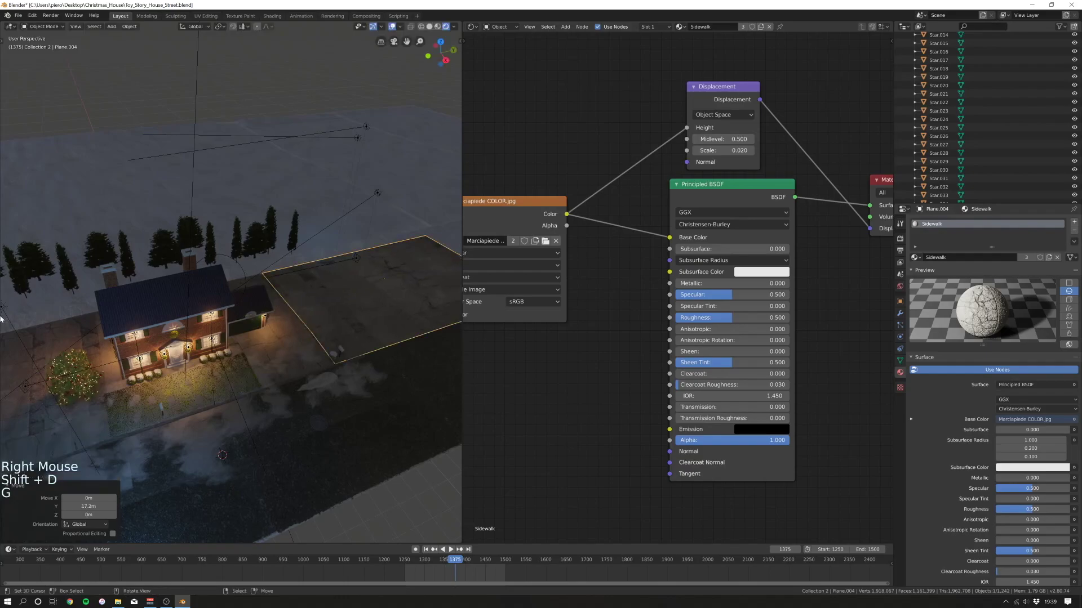
- Select the grass lawn in front of the house and raise it slightly along Z
middle_click_drag(286, 356, 323, 327, "shift")
middle_click_drag(323, 327, 295, 409)
scroll(256, 321, "up", 3)
right_click(286, 303)
scroll(228, 366, "up", 4)
scroll(295, 408, "down", 1)
scroll(295, 410, "up", 3)
scroll(287, 419, "down", 3)
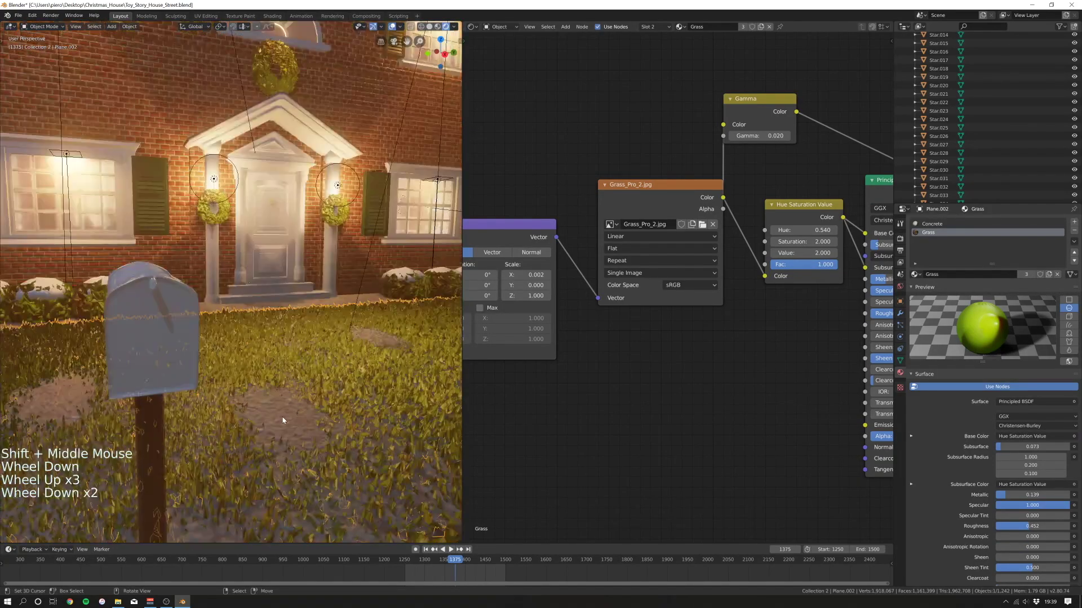
key("g")
key("z")
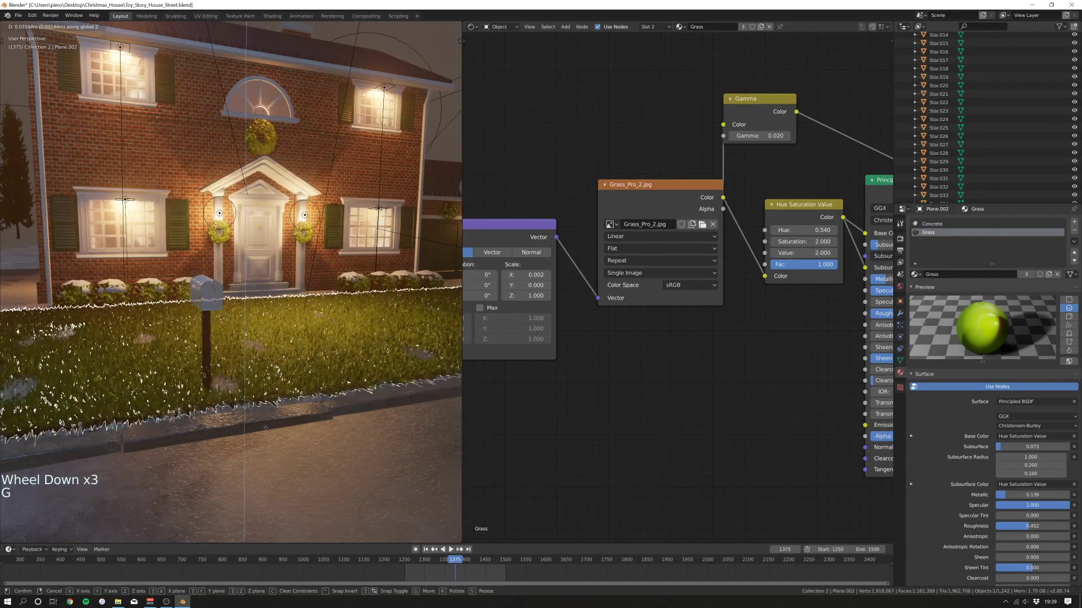
left_click(263, 424)
- Merge the shader editor area into the 3D viewport and frame the front lawn up close
middle_click_drag(259, 423, 113, 422)
scroll(522, 254, "down", 1)
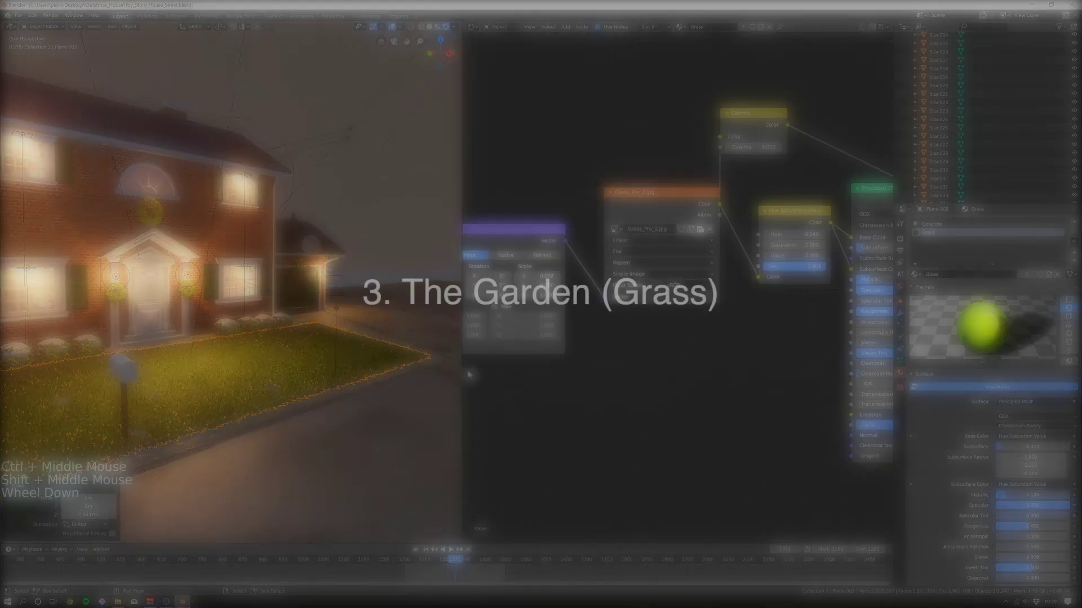
scroll(535, 124, "down", 2)
middle_click_drag(270, 316, 309, 258)
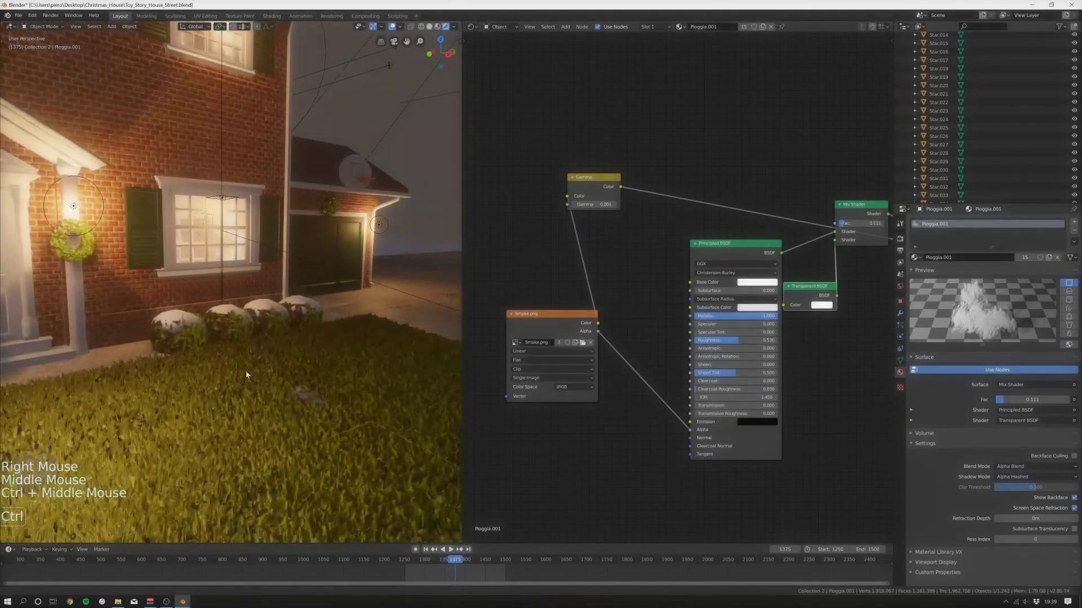
middle_click_drag(298, 307, 328, 302, "shift")
left_click_drag(461, 22, 498, 62)
middle_click_drag(471, 242, 465, 242)
scroll(408, 260, "down", 3)
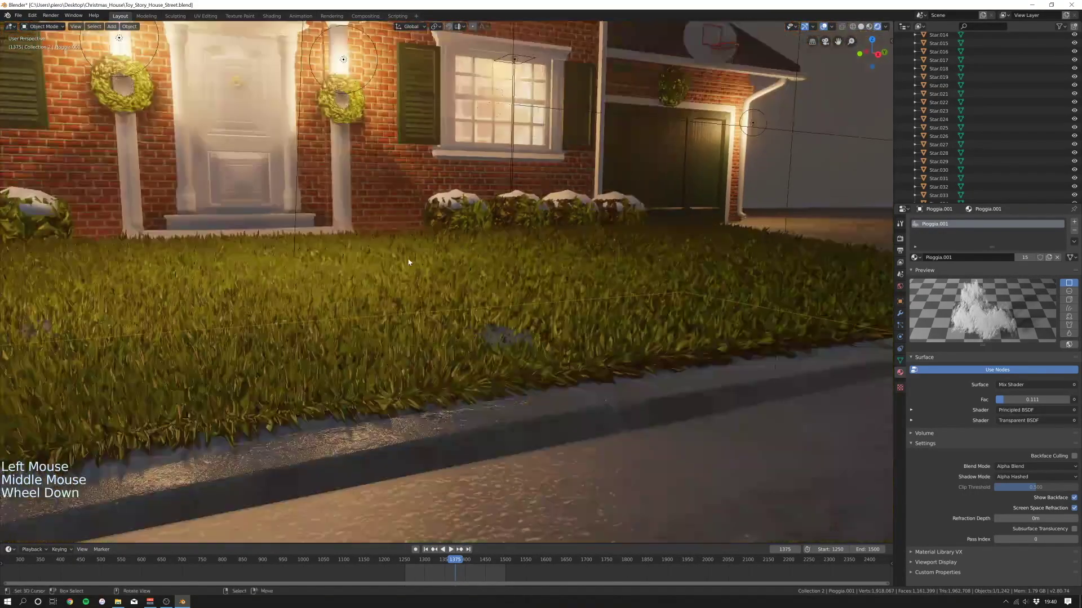
- Delete the existing grass lawn object in front of the house
right_click(356, 294)
key("Tab")
key("a")
middle_click_drag(357, 294, 374, 336)
key("Tab")
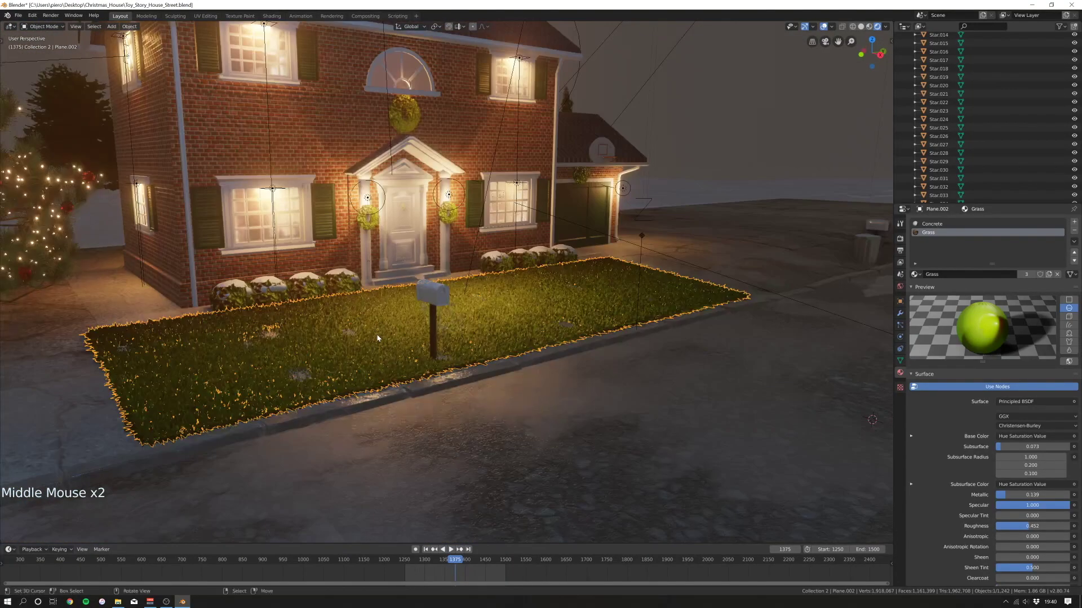
key("x")
left_click(363, 332)
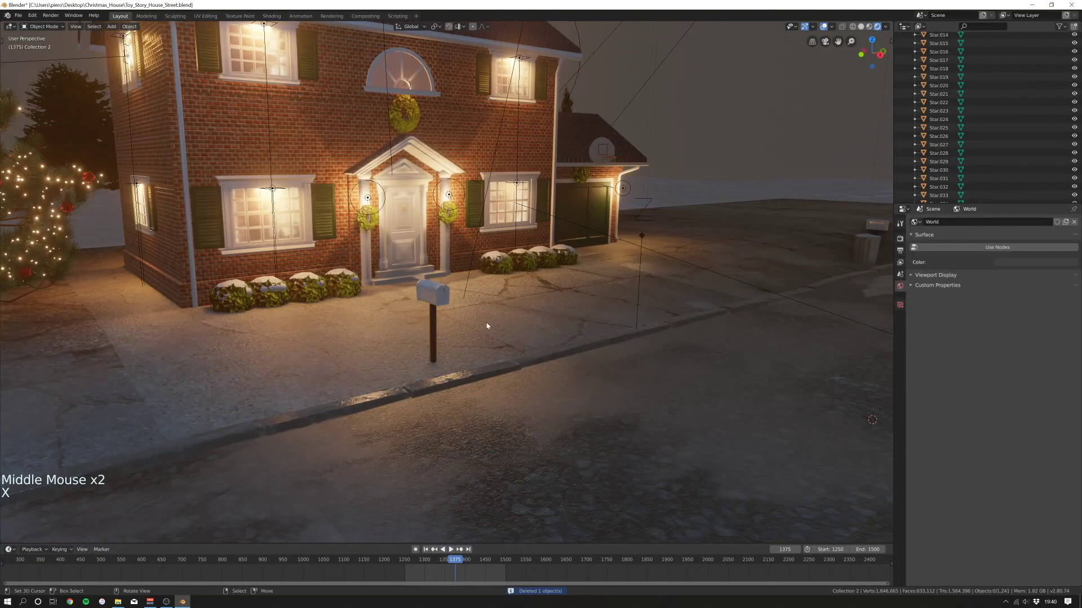
- From the top view, place the 3D cursor on the pavement in front of the house and add a plane there
key("KP_7")
middle_click_drag(493, 326, 391, 330, "shift")
scroll(354, 239, "down", 2)
scroll(354, 238, "down", 1)
scroll(355, 238, "up", 4)
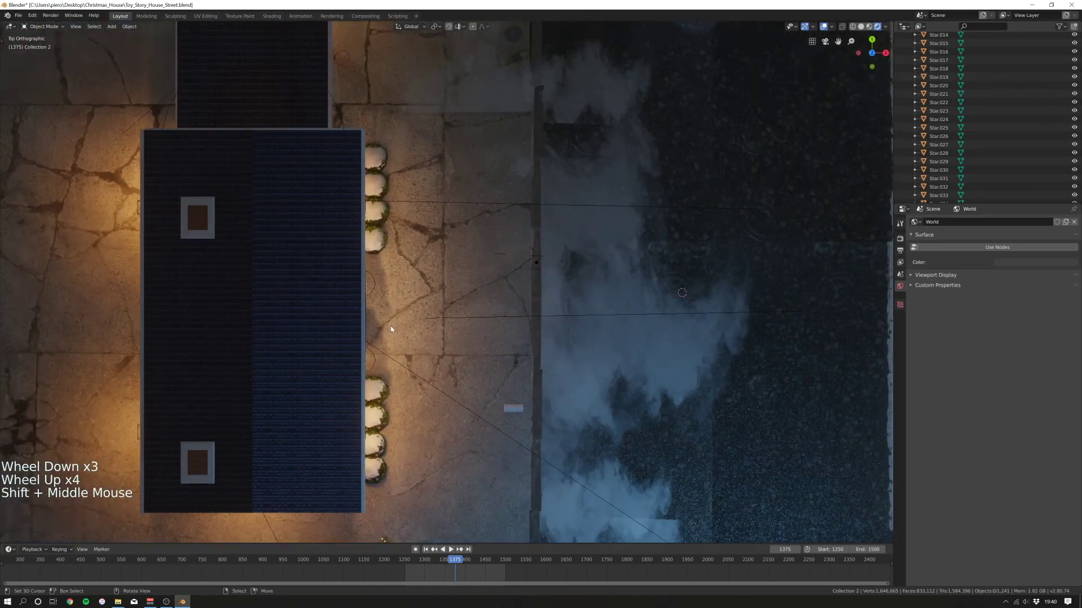
left_click(471, 334)
key("shift+a")
mouse_move(445, 315)
left_click(507, 318)
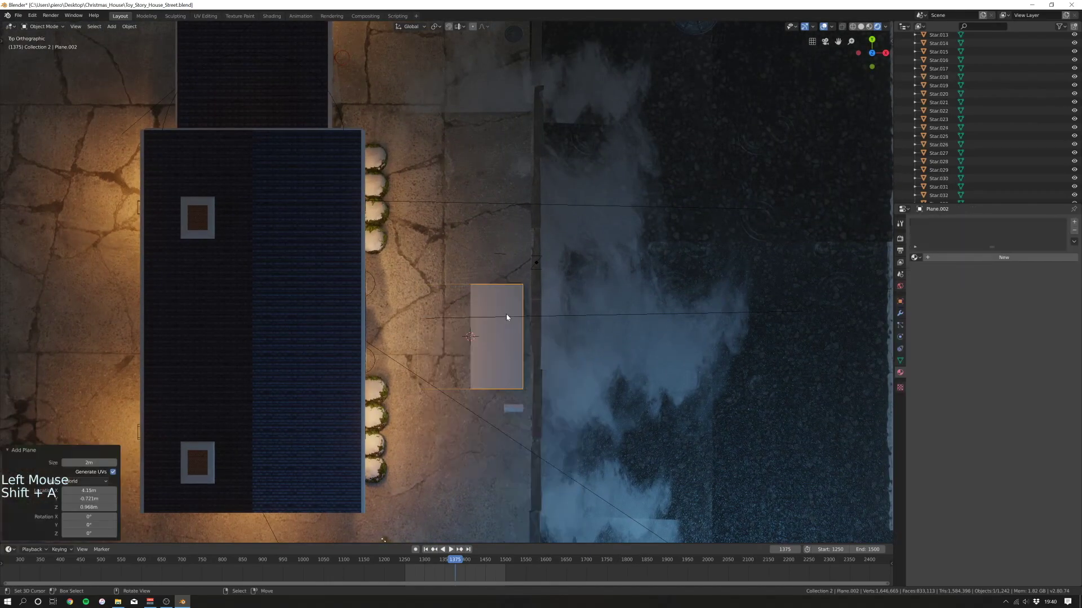
- Scale the new plane by about 1.095 and shift it about -0.166 m along X, away from the curb
key("s")
left_click(521, 323)
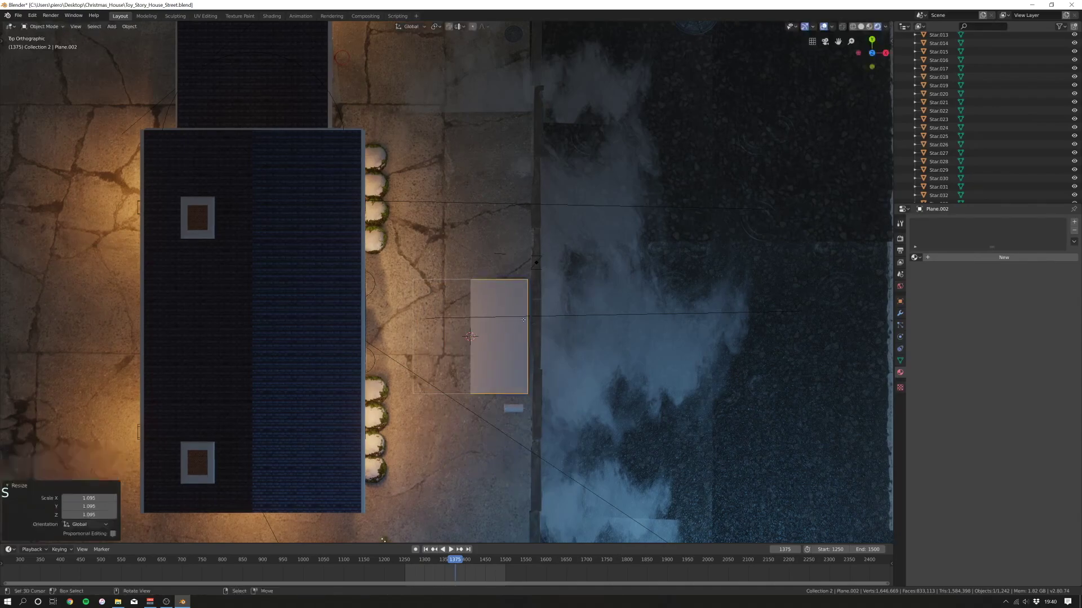
key("g")
left_click(520, 324)
- Tilt the new plane around Y to match the sidewalk's slope and raise it about 0.019 m along Z
middle_click_drag(520, 324, 489, 258)
key("r")
key("r")
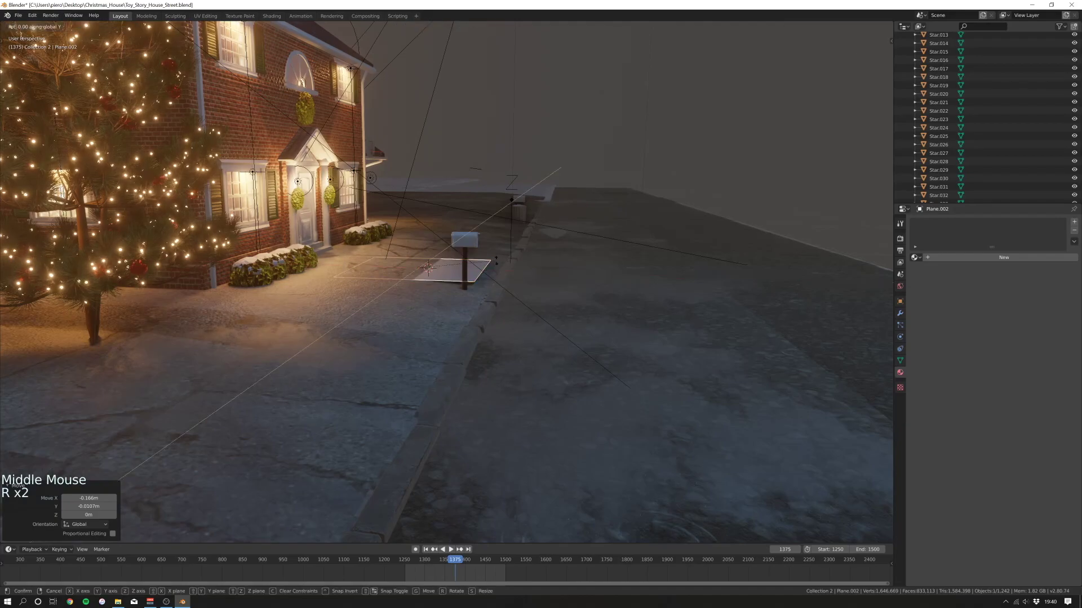
key("y")
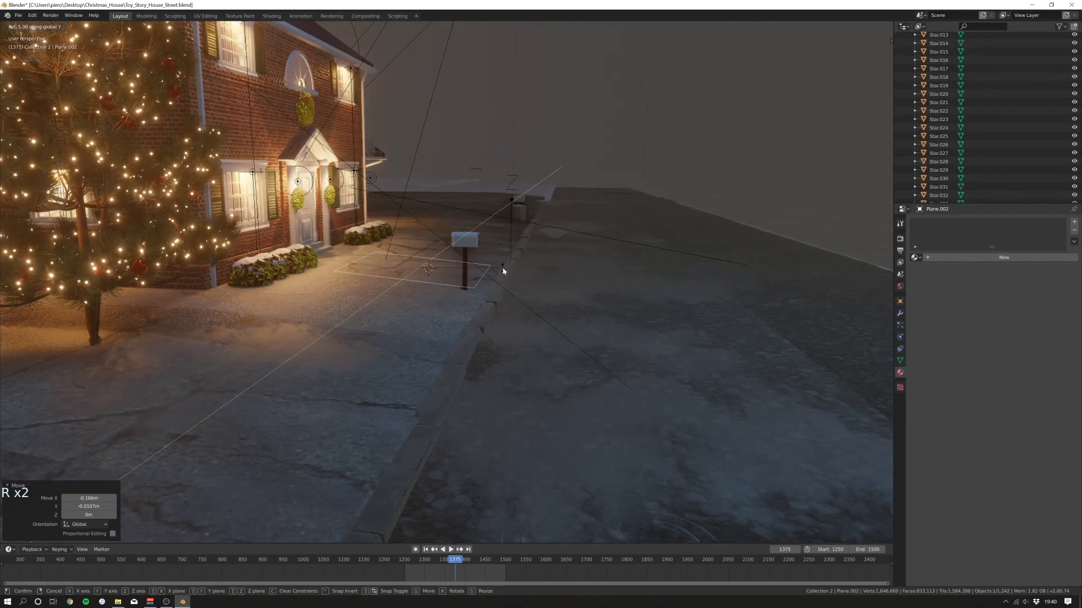
left_click(503, 271)
key("g")
key("z")
left_click(503, 268)
- Stretch the new plane along Y by a factor of about 3.157 so it spans the house front
middle_click_drag(461, 279, 293, 332)
middle_click_drag(293, 333, 276, 350, "shift")
scroll(497, 292, "up", 2)
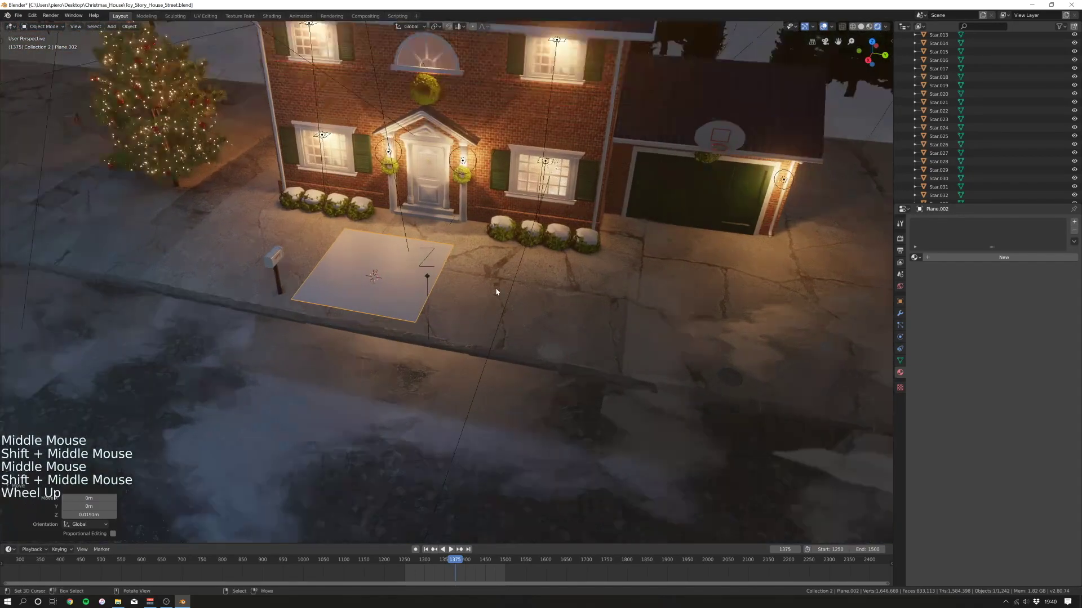
key("s")
key("y")
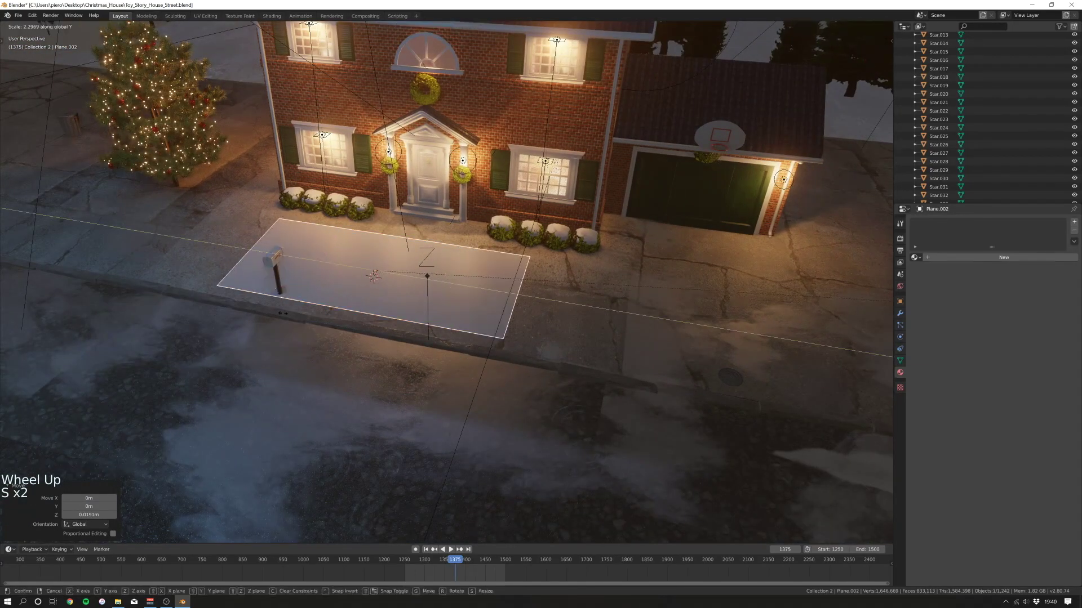
left_click(418, 328)
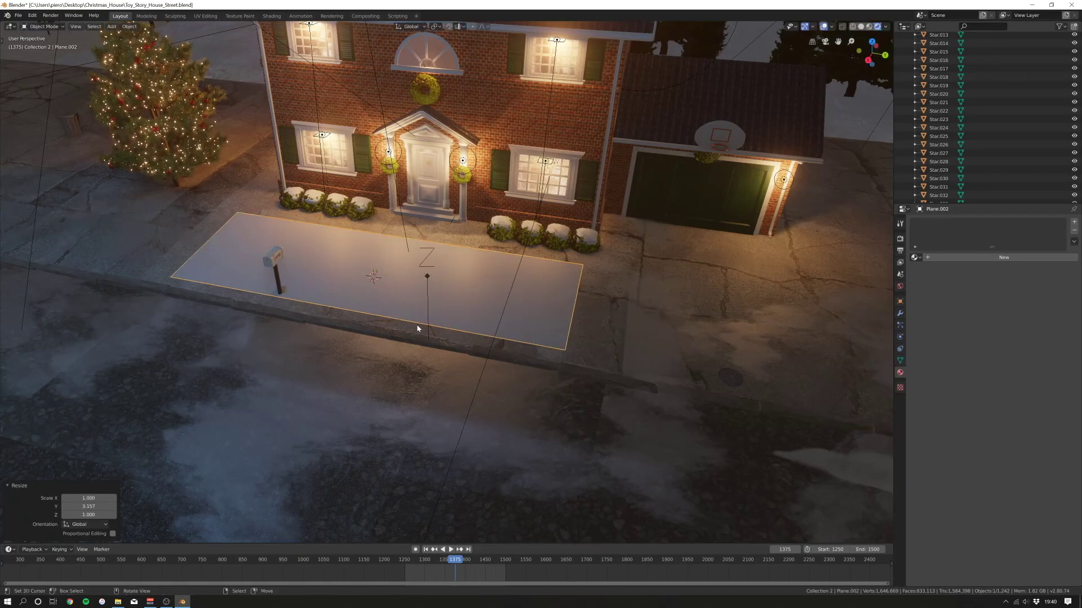
- In the right view, move the plane 0.318 m along Y, scale its Y by 0.930, and shift it about -0.036 m along Y
key("KP_1")
key("KP_3")
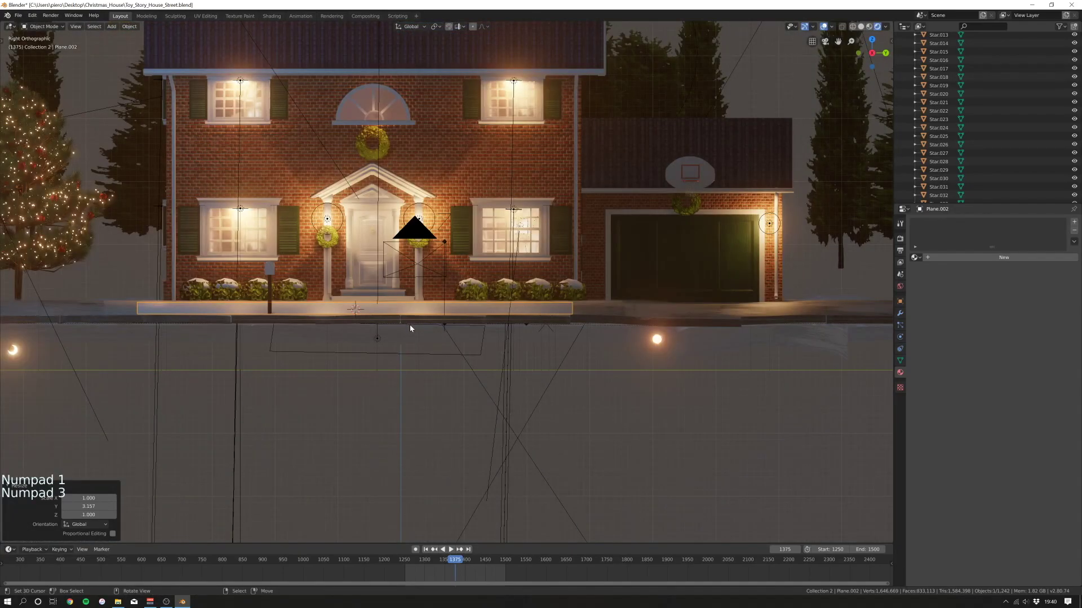
key("g")
left_click(434, 324)
key("s")
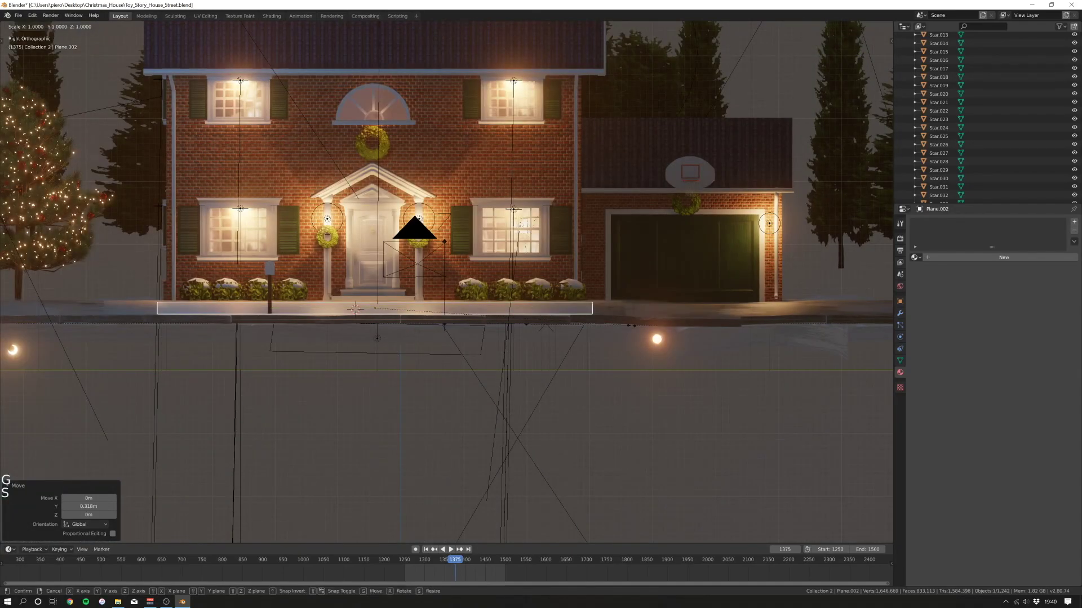
left_click(613, 326)
key("g")
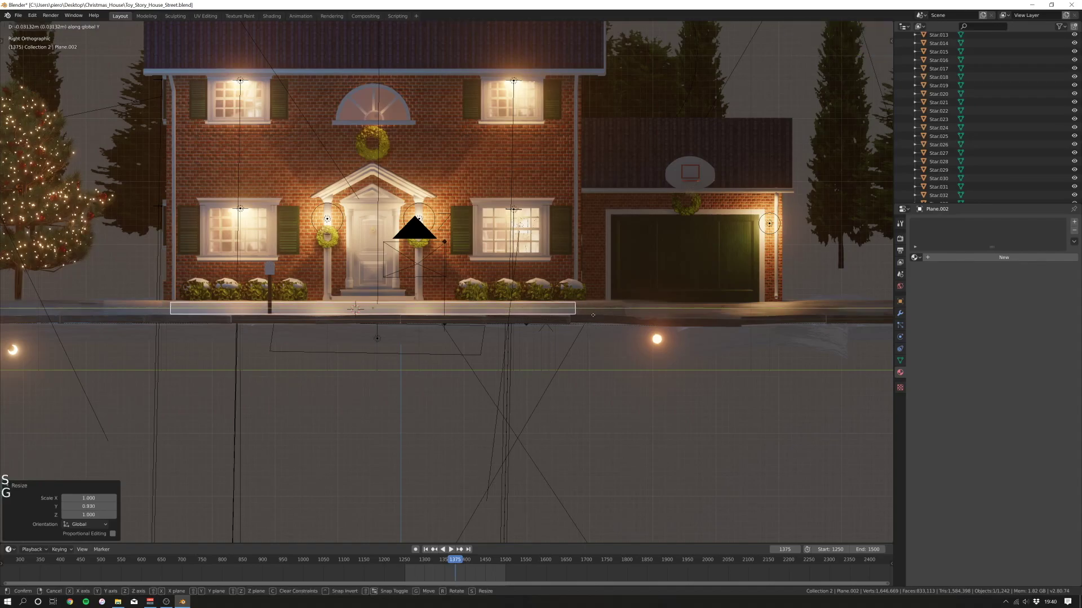
left_click(593, 315)
- Create a new material named Grass_Garden on the lawn plane
middle_click_drag(593, 314, 433, 332)
scroll(434, 332, "up", 1)
middle_click_drag(433, 332, 353, 344)
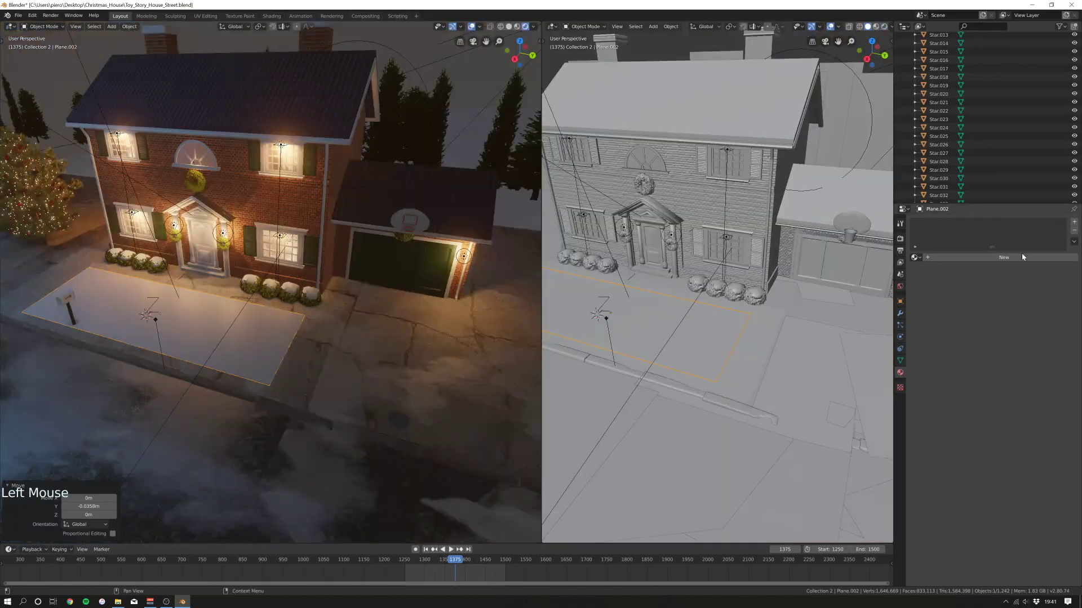
left_click(1003, 257)
left_click(981, 257)
type("Grass_Garden")
key("Return")
- Switch the solid-view area to the Shader Editor and hide its sidebar
left_click(551, 26)
left_click(571, 85)
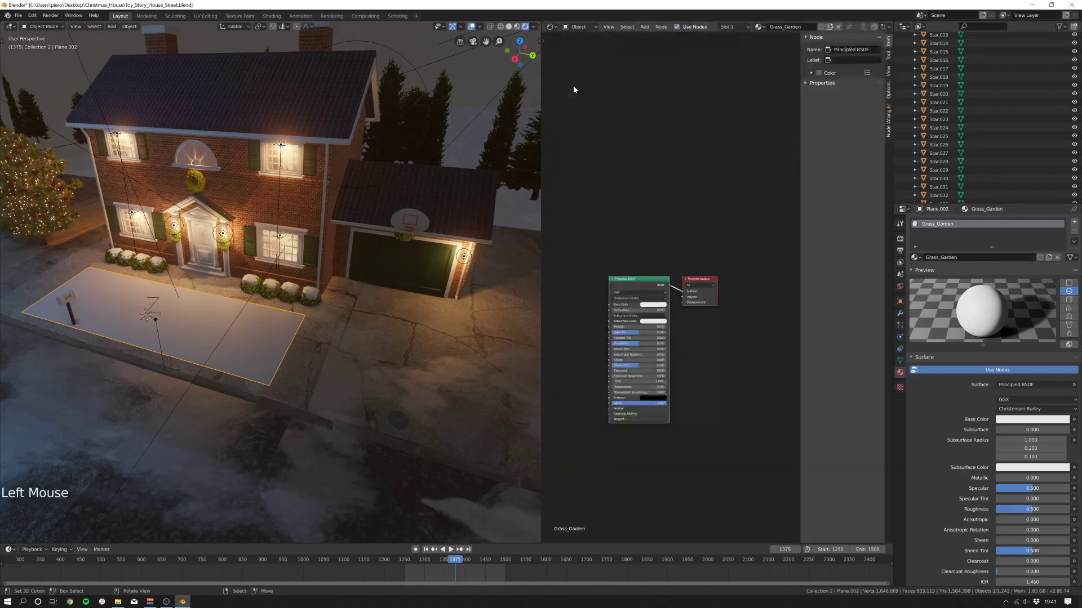
key("n")
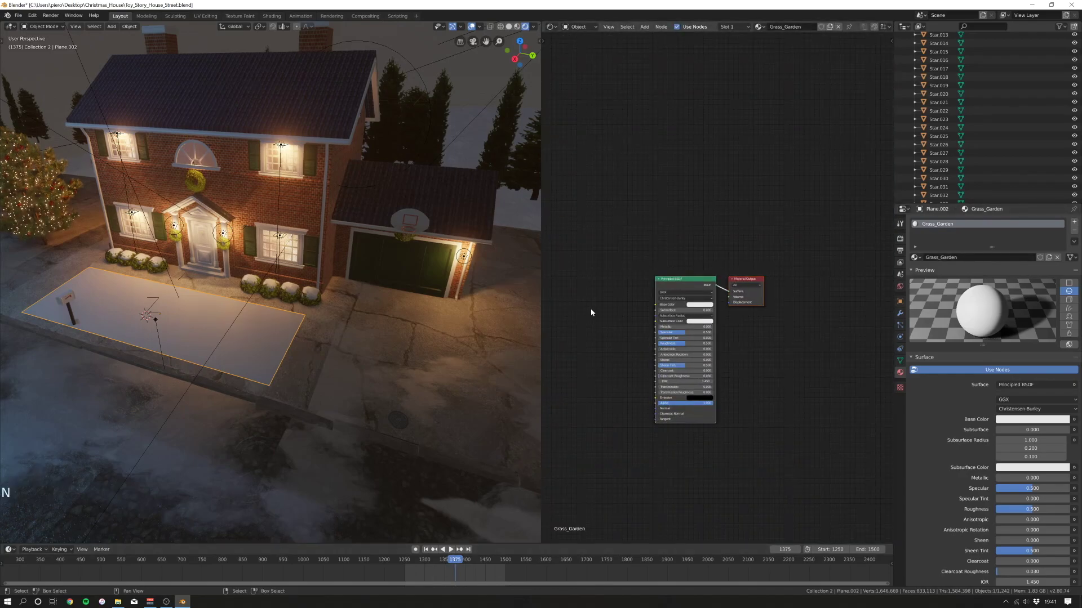
- Add an Image Texture node and connect its Color to the Principled BSDF's Base Color
key("shift+a")
mouse_move(611, 316)
left_click(684, 366)
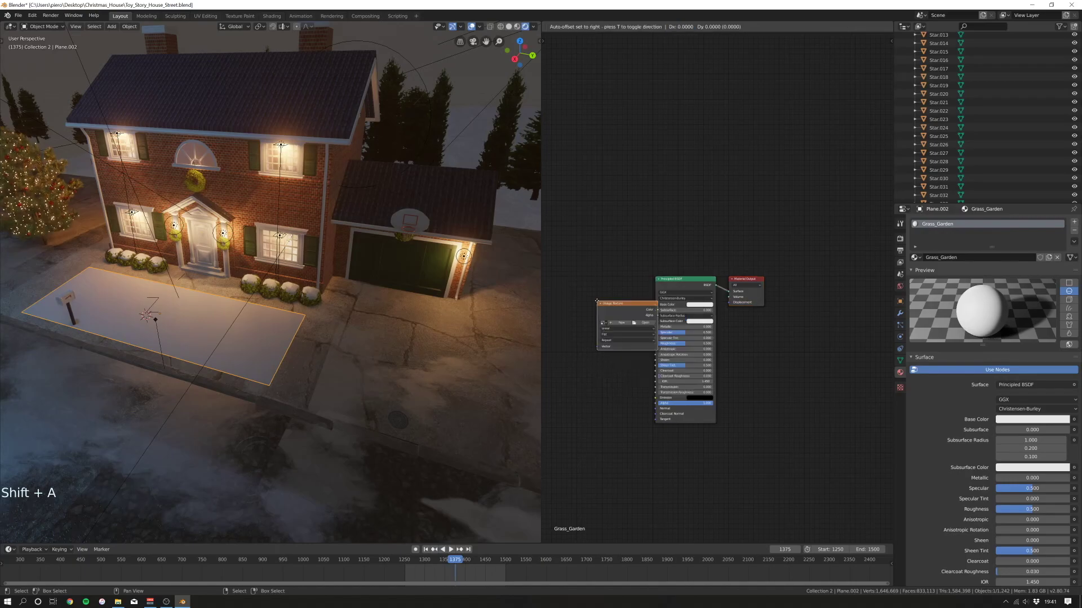
left_click(554, 286)
left_click_drag(614, 293, 660, 306)
- Load the grass image Erba 3 copia.jpg from the Textures 1 folder into the Image Texture node
left_click(606, 309)
left_click(27, 146)
scroll(547, 223, "down", 8)
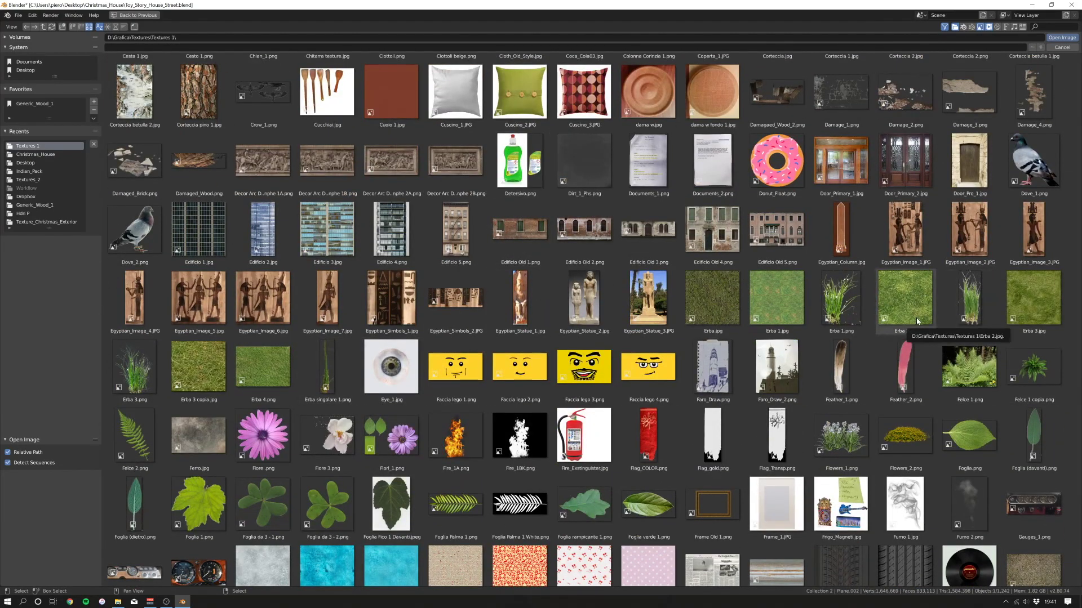
left_click(205, 364)
double_click(206, 364)
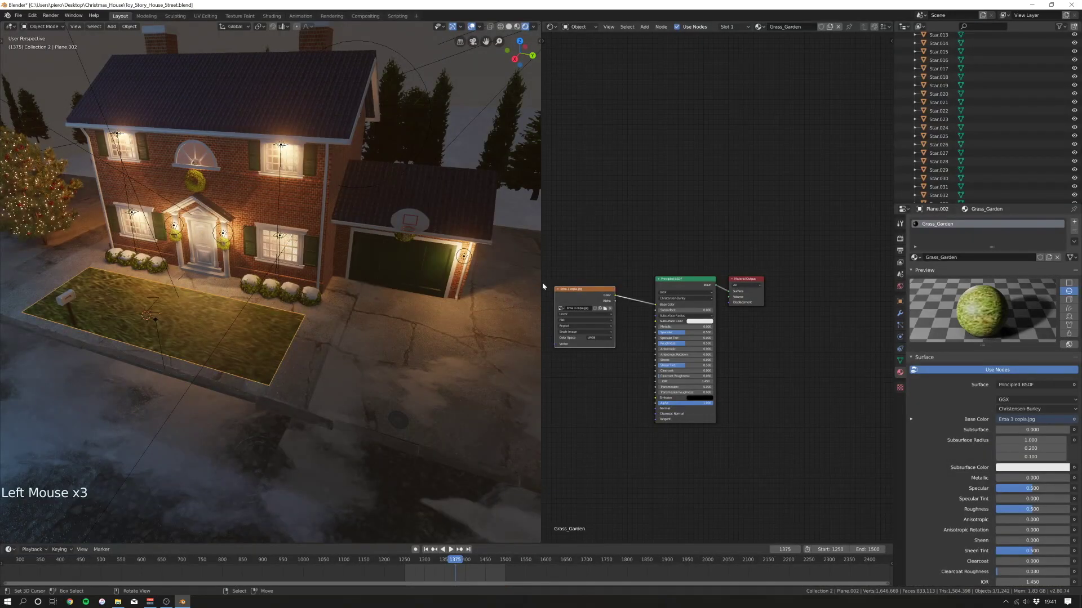
- Switch the Shader Editor area to the UV Editor and select the lawn plane's entire mesh in Edit Mode
left_click_drag(550, 26, 564, 77)
mouse_move(372, 350)
middle_mouse_down("shift")
mouse_move(355, 357)
mouse_move(367, 349)
mouse_move(361, 338)
middle_mouse_up("shift")
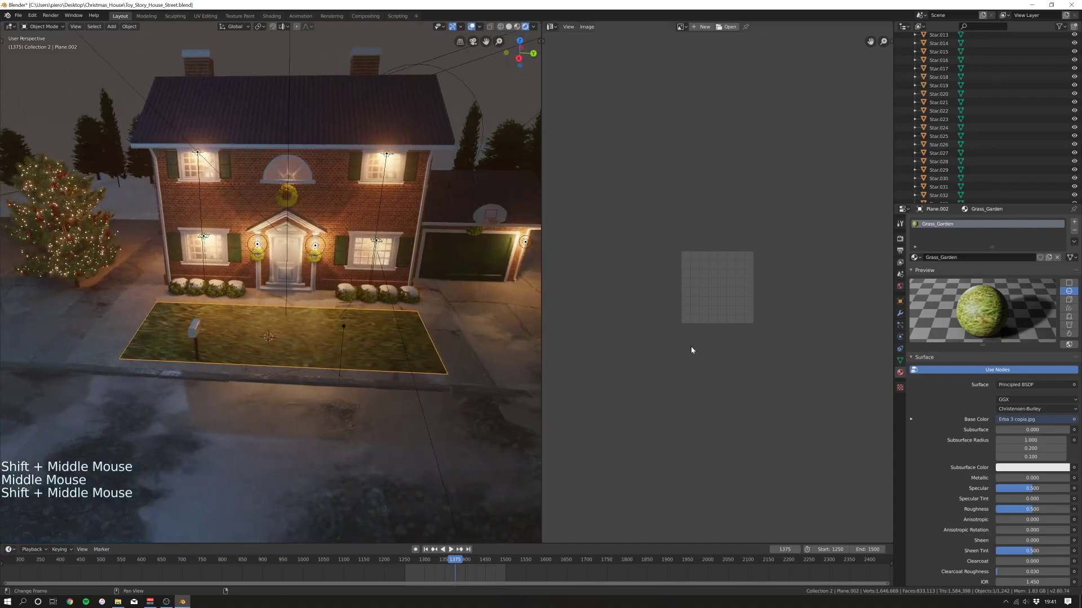
left_click(681, 26)
key("Tab")
key("a")
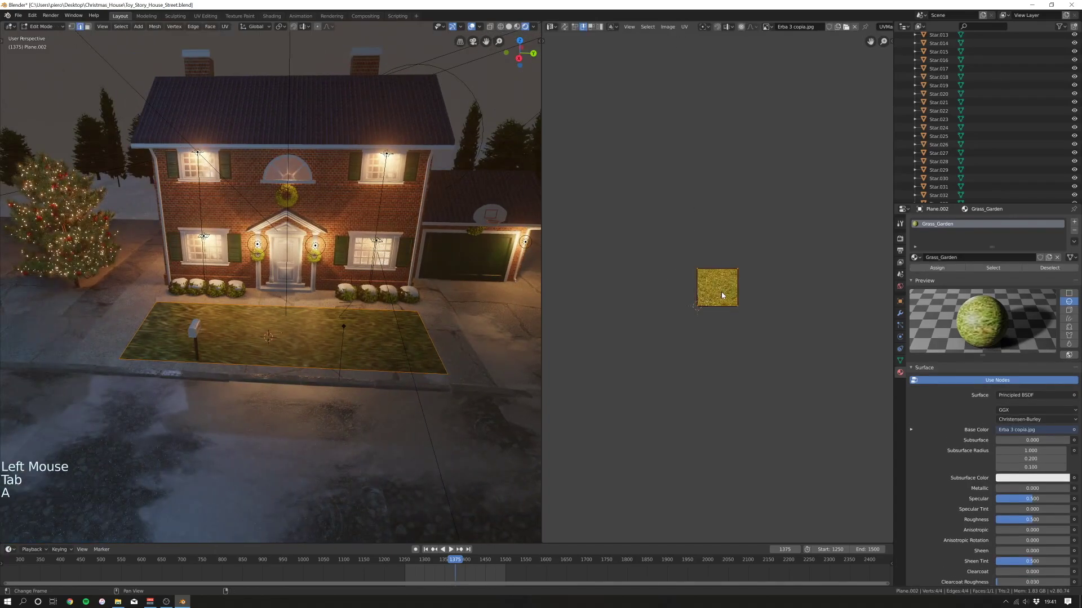
- Try stretching the lawn's UVs along X by a factor of 2, and undo the repeated stretch
key("s")
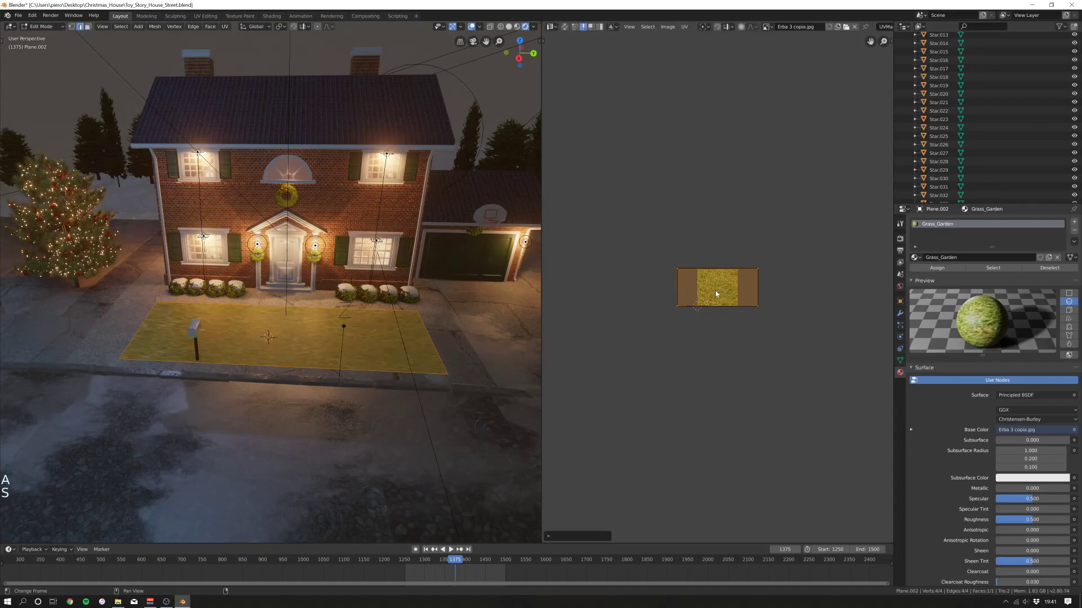
scroll(271, 281, "up", 3)
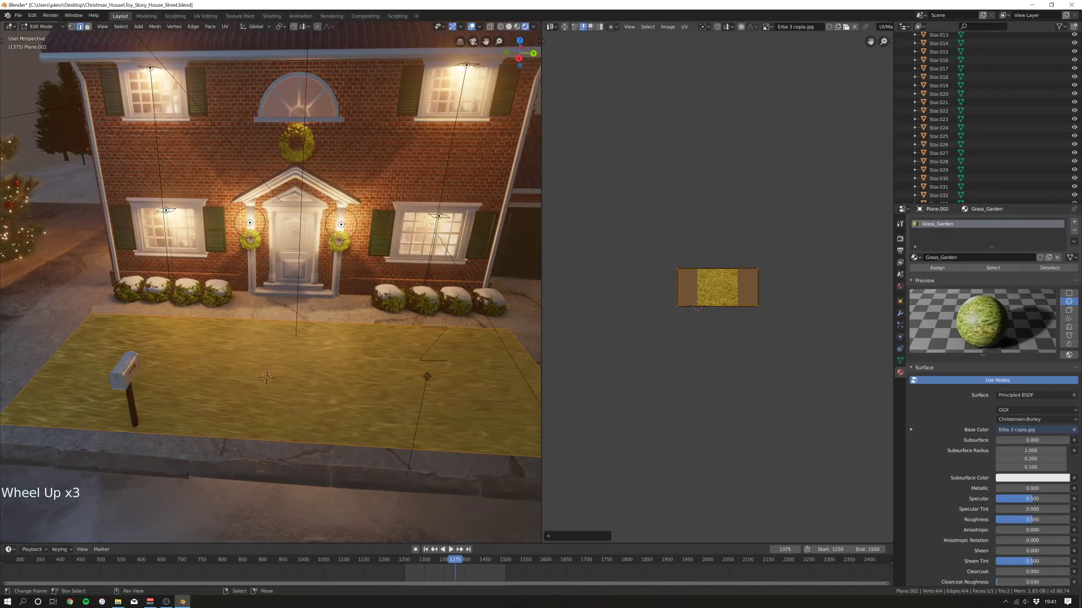
key("s")
key("s")
key("x")
key("2")
key("Return")
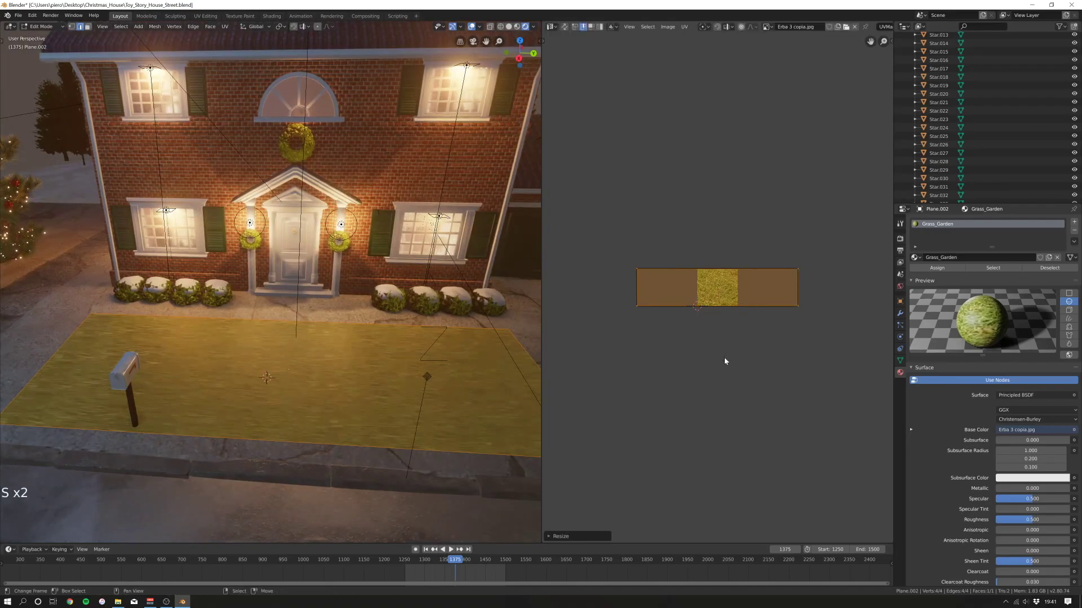
key("ctrl+z")
key("ctrl+z")
key("ctrl+z")
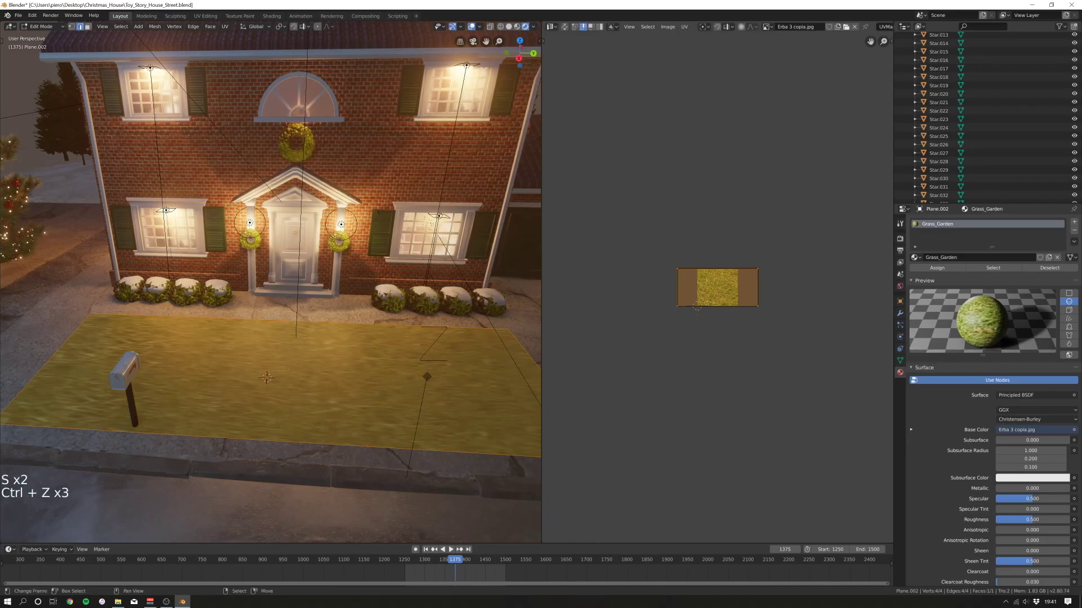
- Apply the lawn plane's scale and unwrap its whole mesh again
key("Tab")
key("ctrl+a")
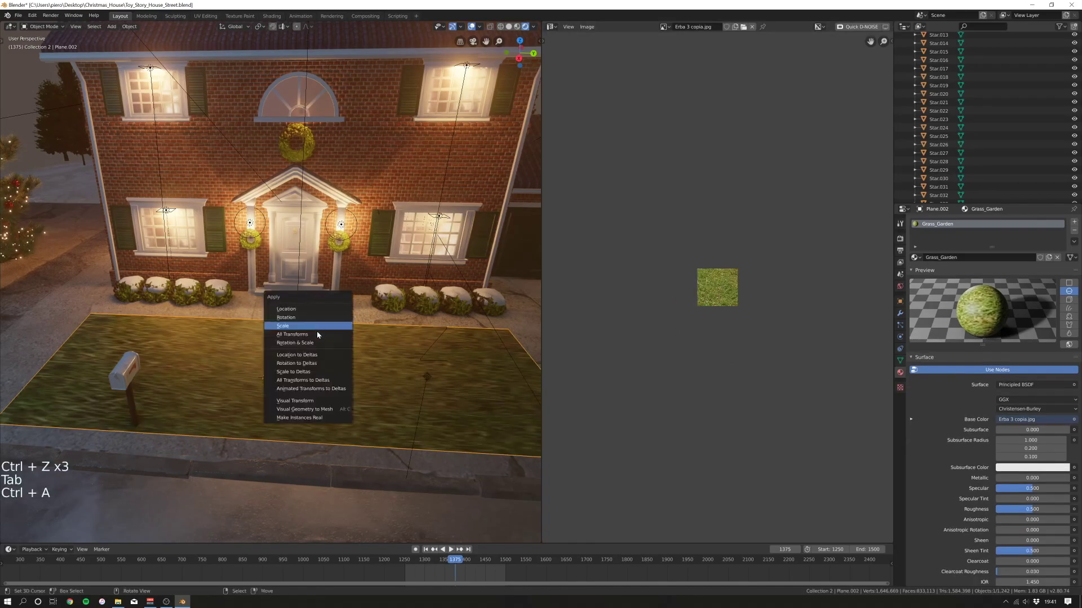
left_click(319, 327)
key("Tab")
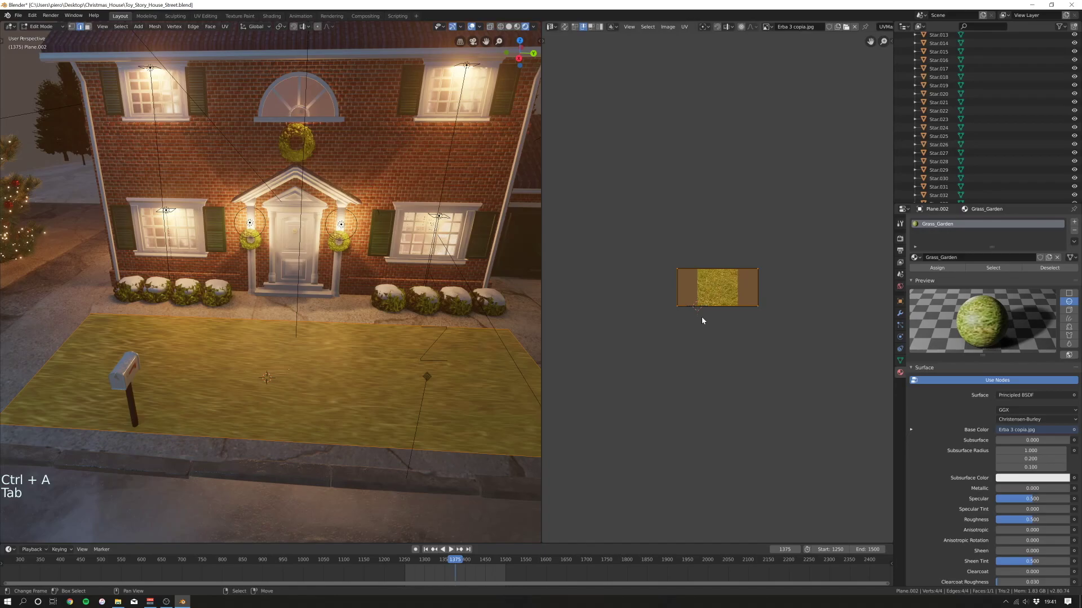
left_click(226, 27)
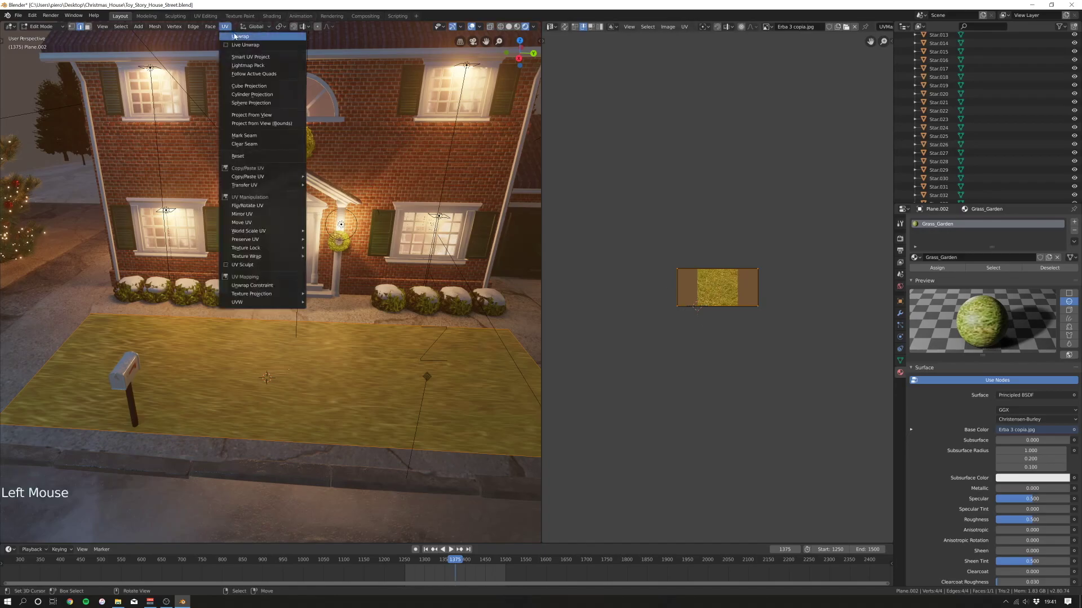
left_click(234, 33)
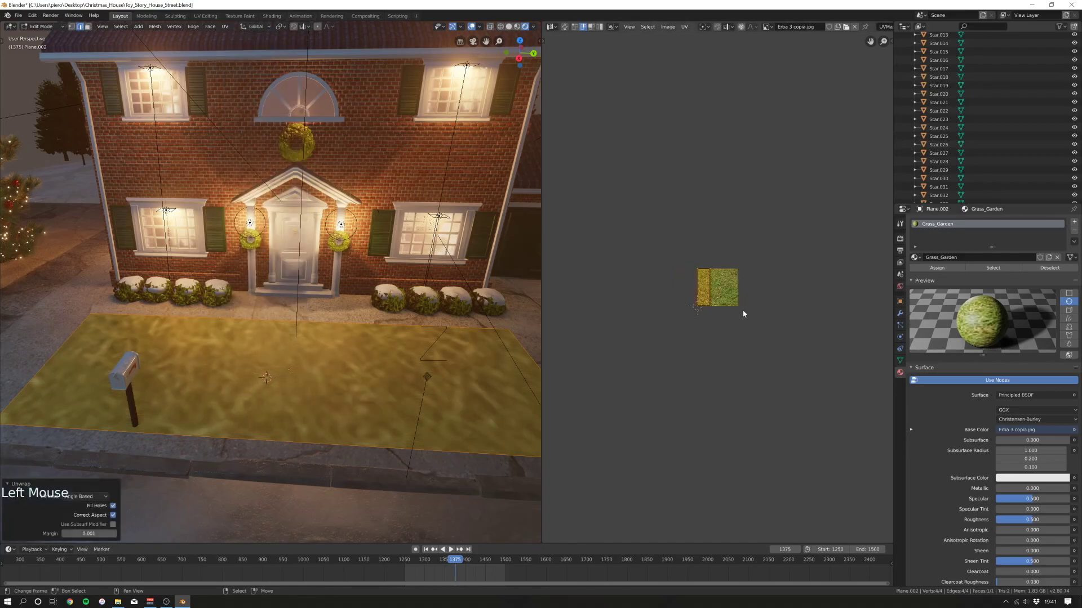
- Rotate the unwrapped lawn UVs 90 degrees to lie horizontally and enlarge them to about four times their size
key("r")
key("Return")
key("s")
key("2")
key("s")
key("Return")
key("Tab")
middle_click_drag(447, 396, 391, 373)
scroll(357, 390, "up", 1, "ctrl")
- Add one centred loop cut across the middle of the lawn plane's length
key("Tab")
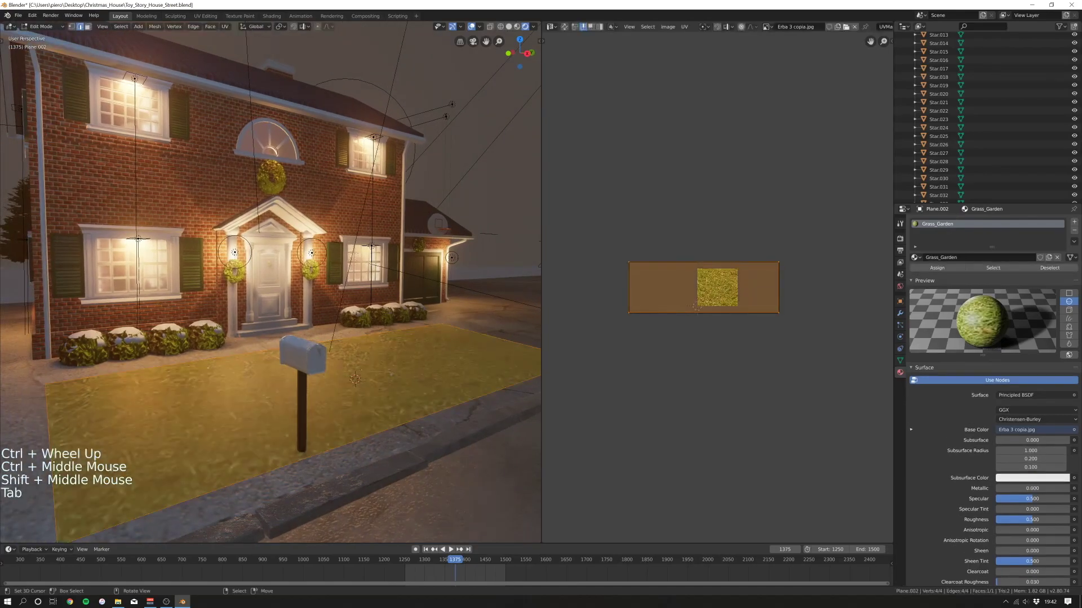
key("w")
key("ctrl+r")
left_click(283, 347)
key("a")
key("w")
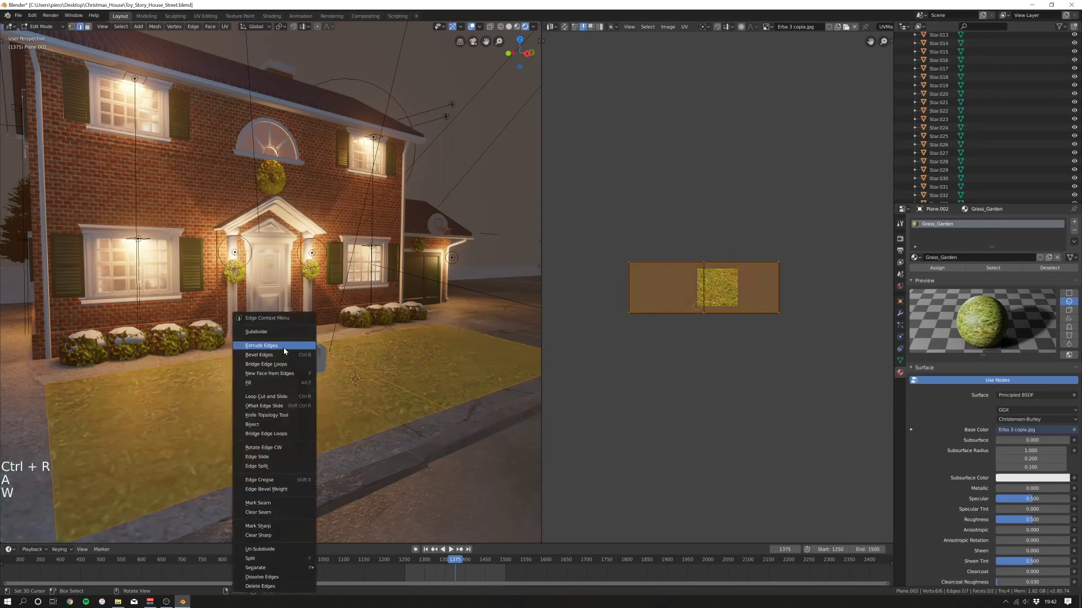
right_click(293, 361)
middle_click_drag(292, 361, 298, 428)
scroll(299, 428, "down", 2)
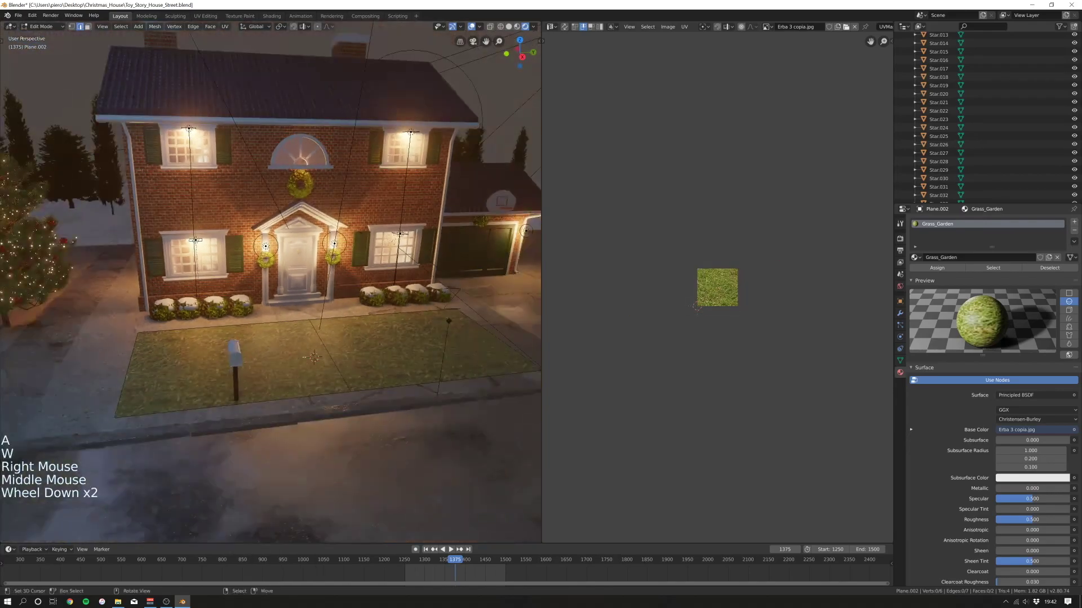
- Add a loop cut across each half of the lawn and subdivide the whole mesh with one cut
key("ctrl+r")
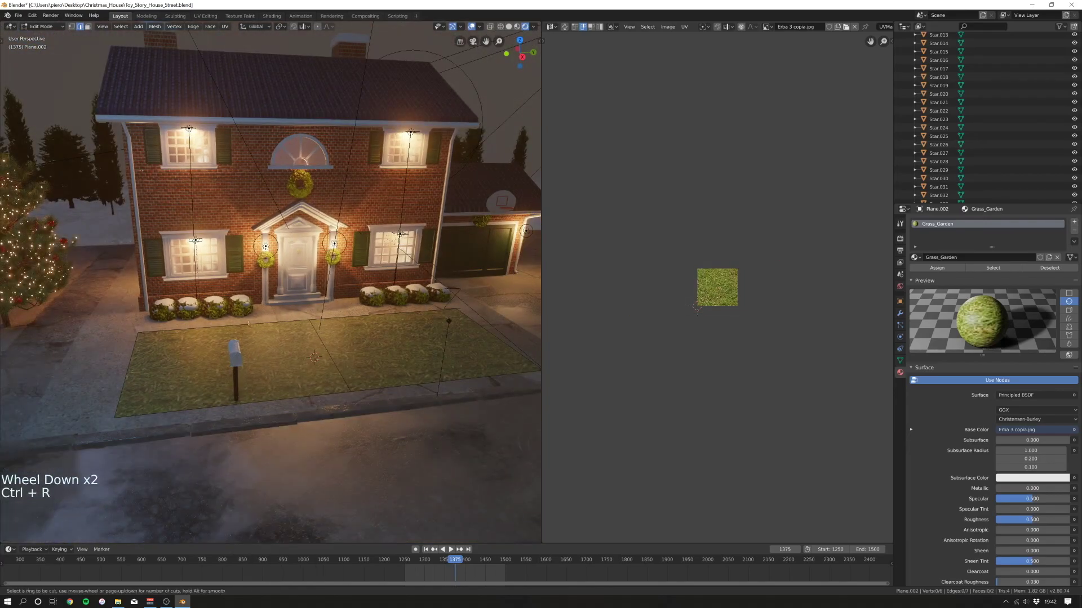
left_click(234, 366)
key("ctrl+r")
left_click(382, 311)
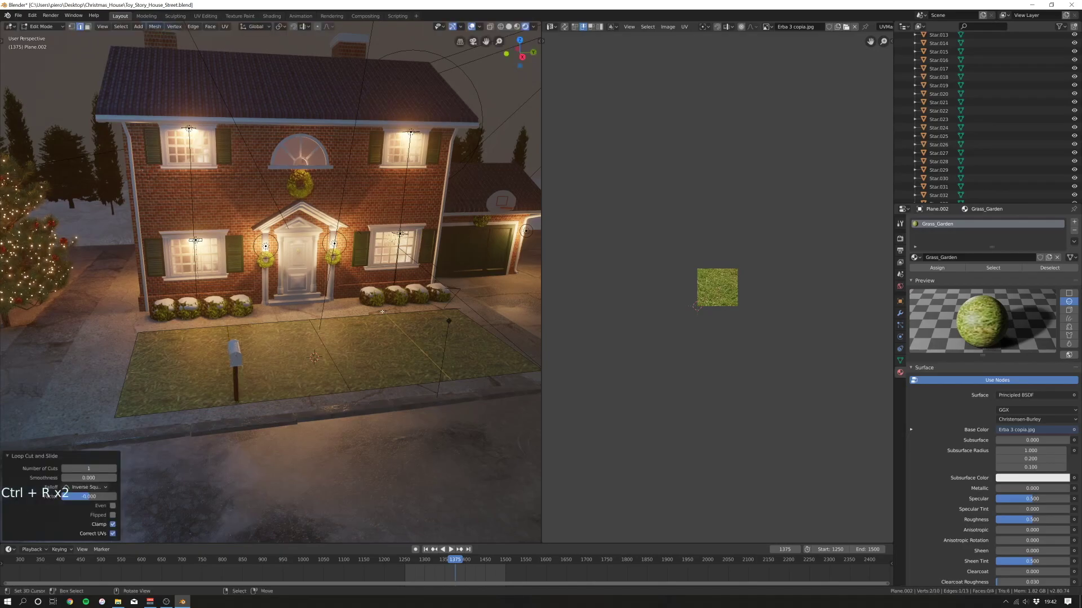
key("a")
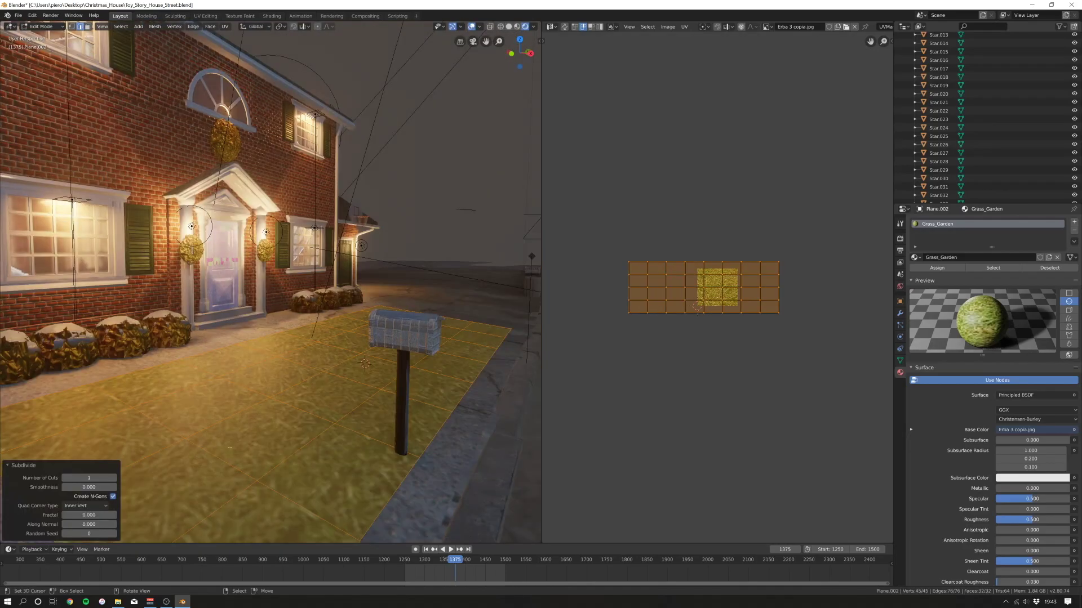
key("Tab")
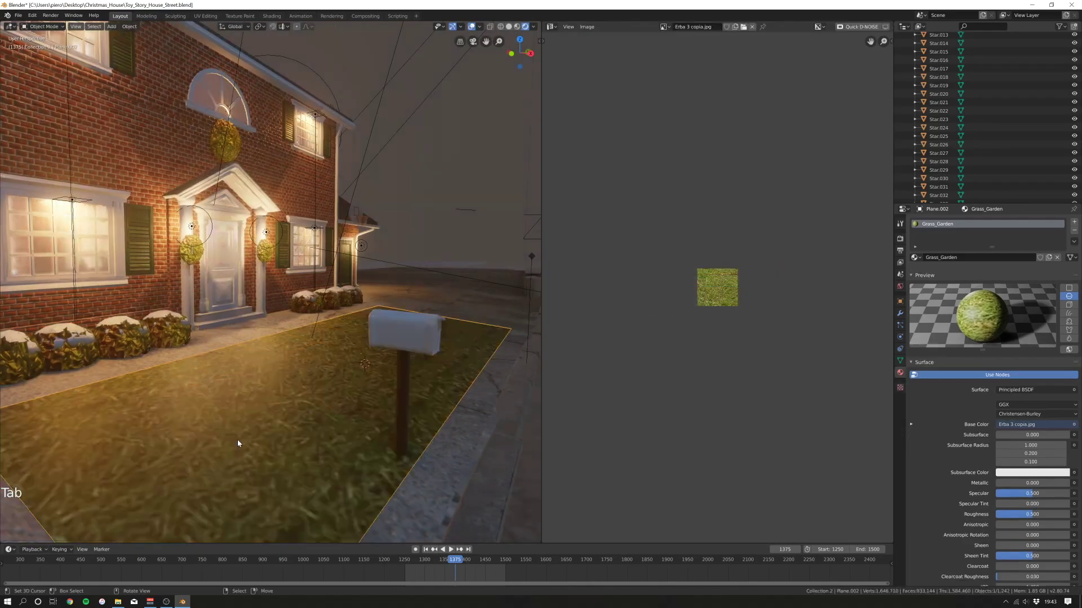
- Merge the UV Editor area into the 3D viewport and add a Subdivision Surface modifier set to Simple to the lawn
left_click(900, 314)
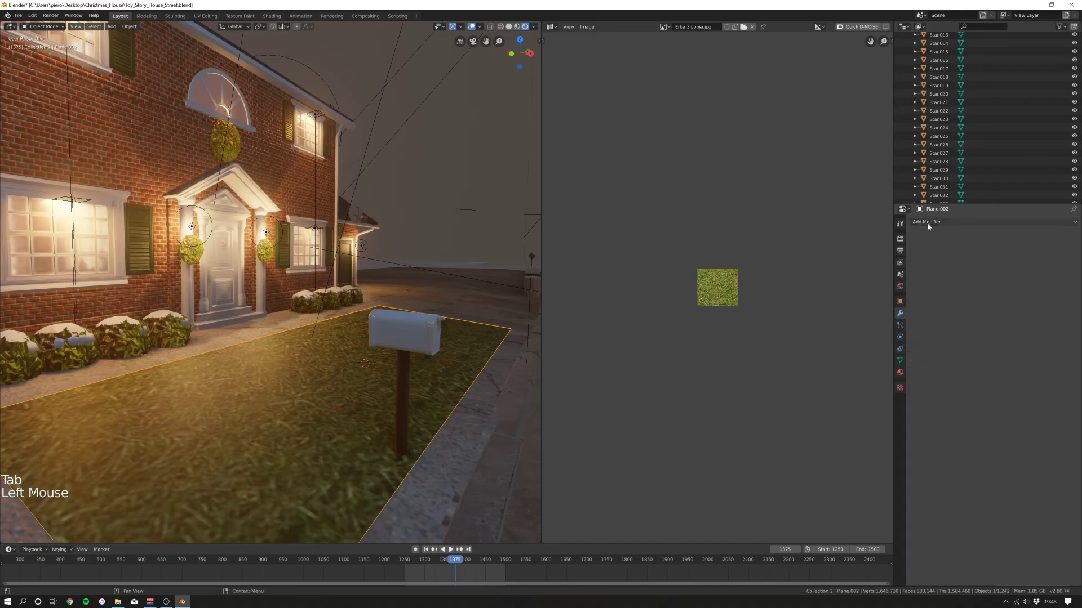
left_click_drag(544, 24, 704, 141)
left_click(964, 223)
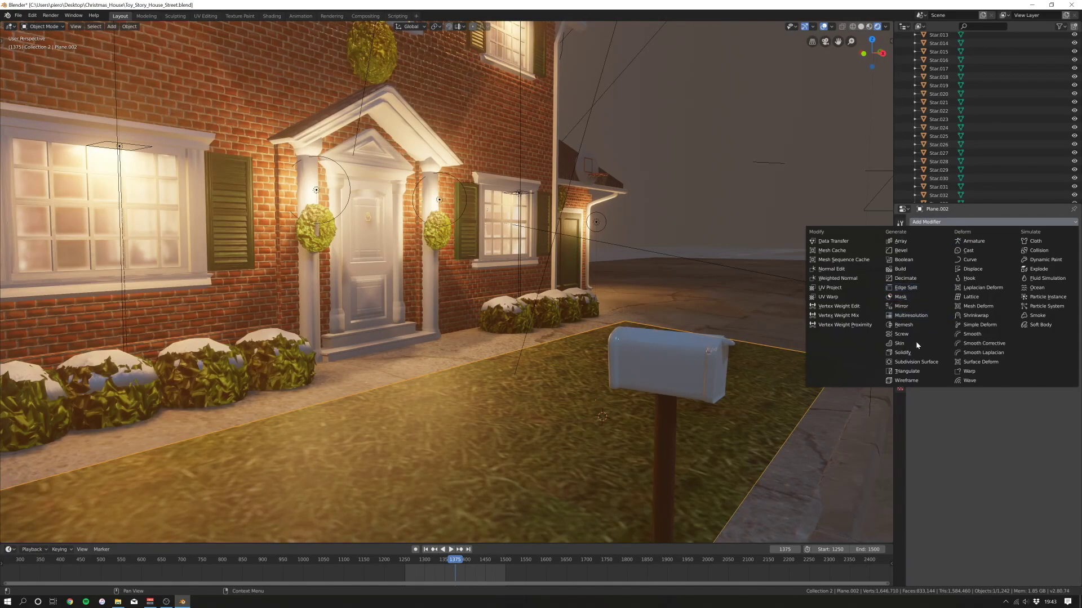
left_click(916, 361)
scroll(830, 314, "down", 2)
middle_click_drag(760, 313, 716, 305, "shift")
left_click(1037, 258)
- Add a Displace modifier to the lawn with a new texture, UV texture coordinates and a strength of 0.1
left_click(998, 222)
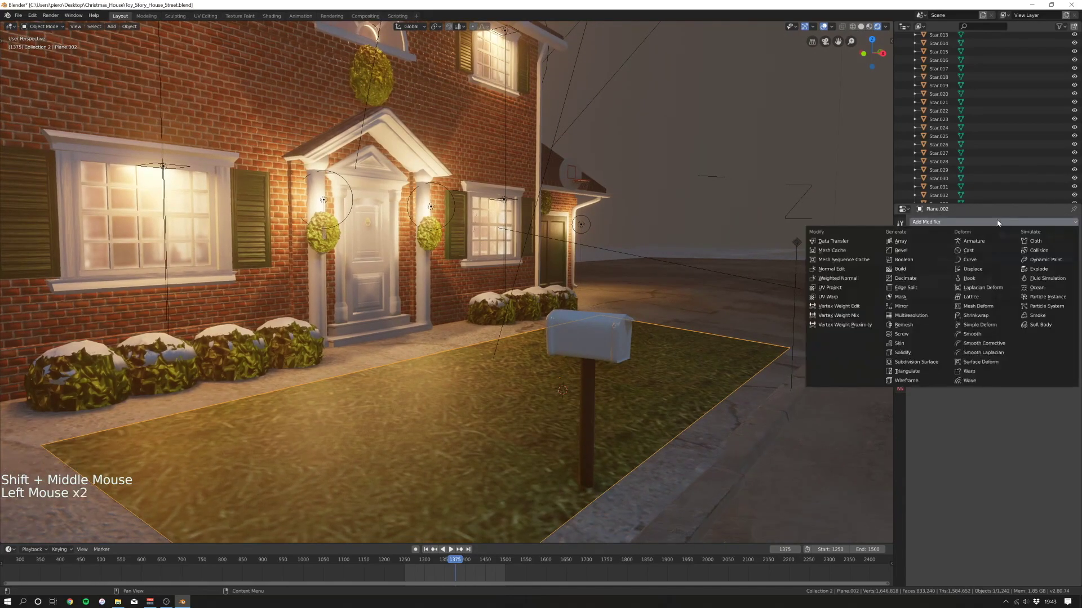
left_click(974, 270)
left_click(917, 346)
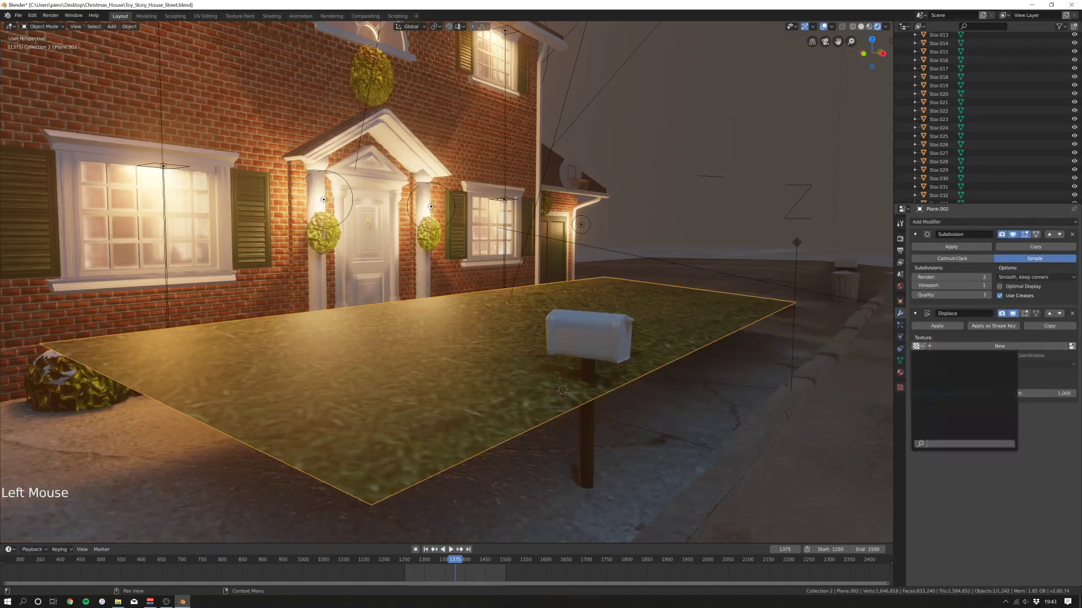
left_click(1000, 345)
left_click(1035, 366)
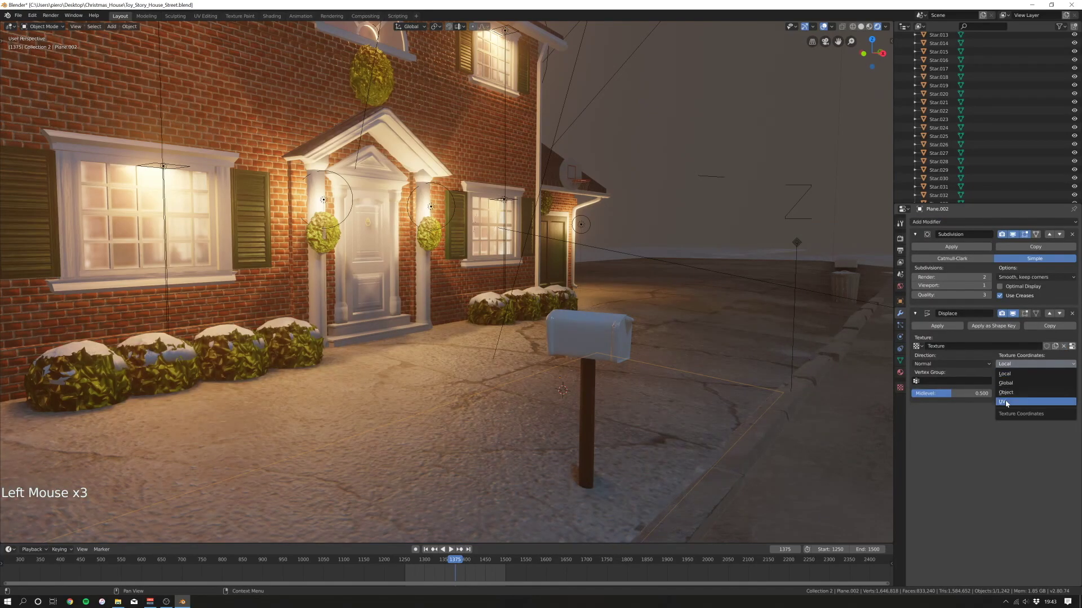
left_click(1014, 403)
left_click(1031, 393)
type("0.1")
- Assign the existing image Grass_Pro_2.jpg to the Displace modifier's texture
left_click(899, 373)
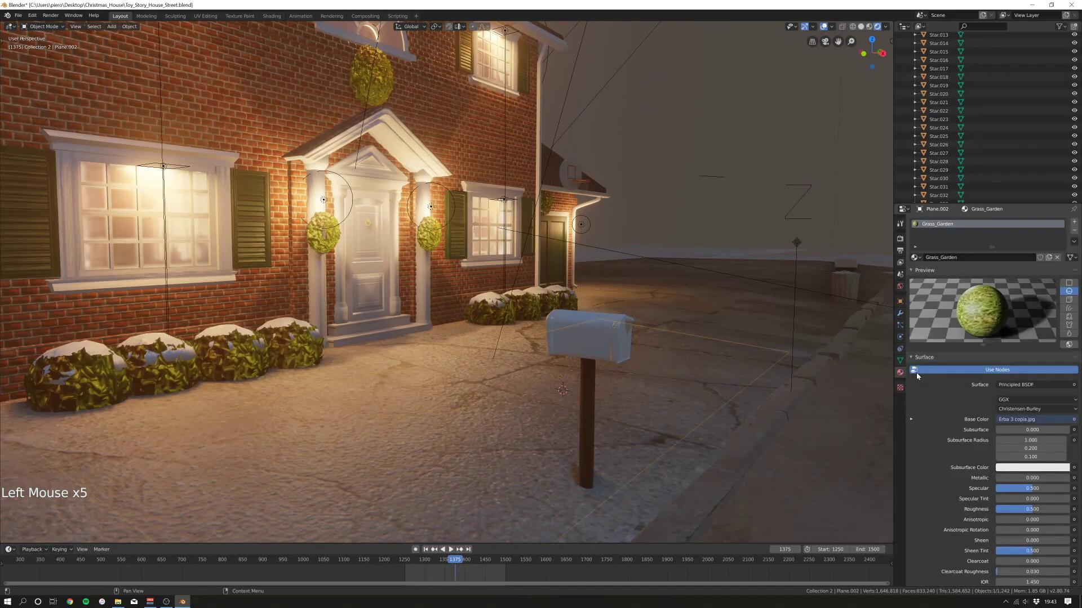
left_click(899, 388)
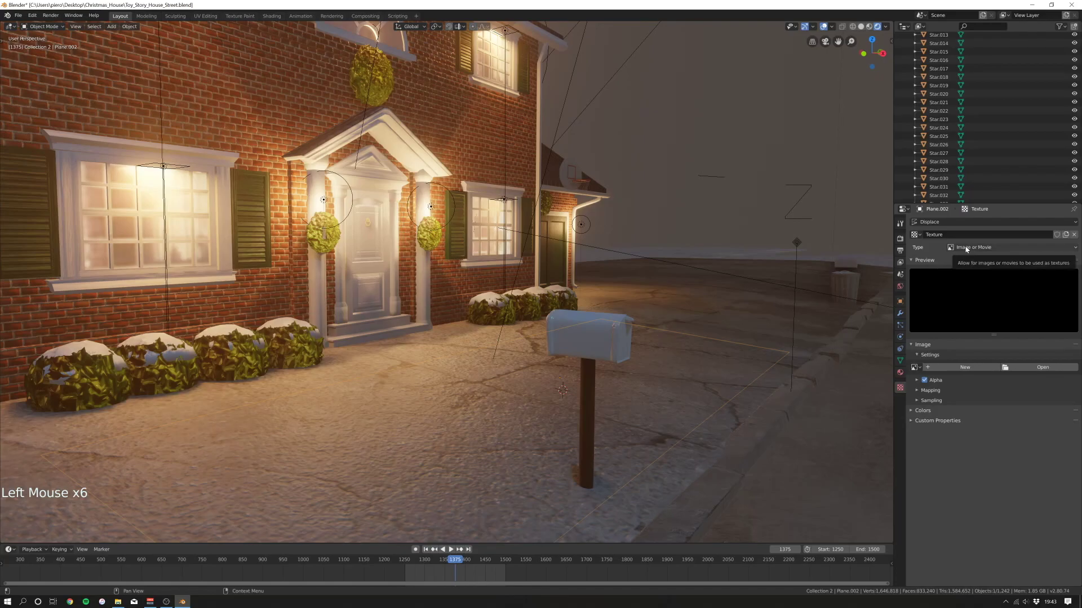
left_click(916, 367)
scroll(959, 453, "down", 3)
left_click(959, 452)
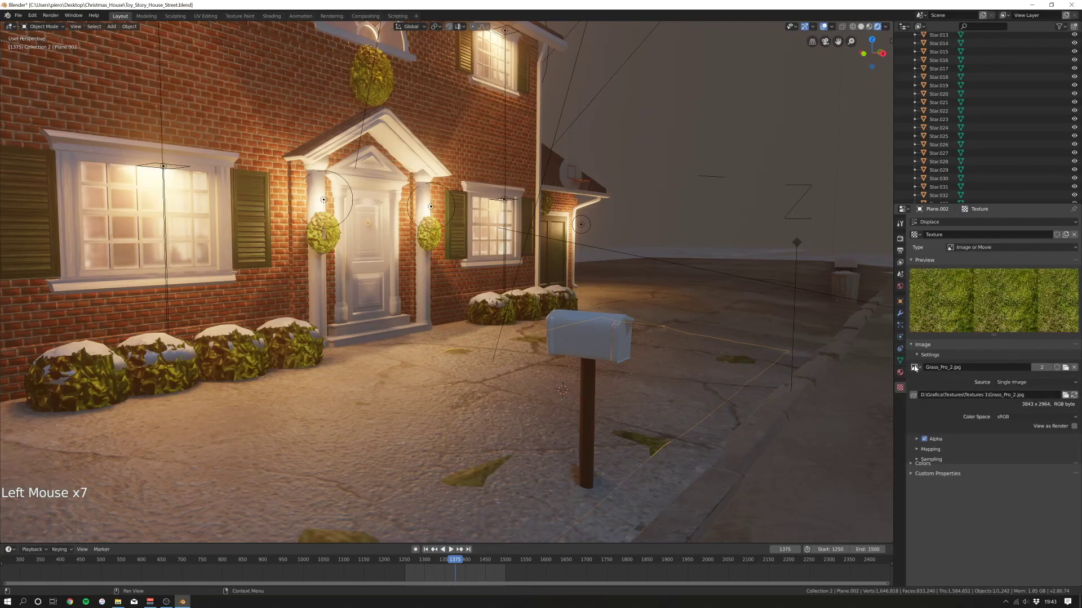
- Raise the displaced lawn plane about 0.028 m along Z
left_click(900, 313)
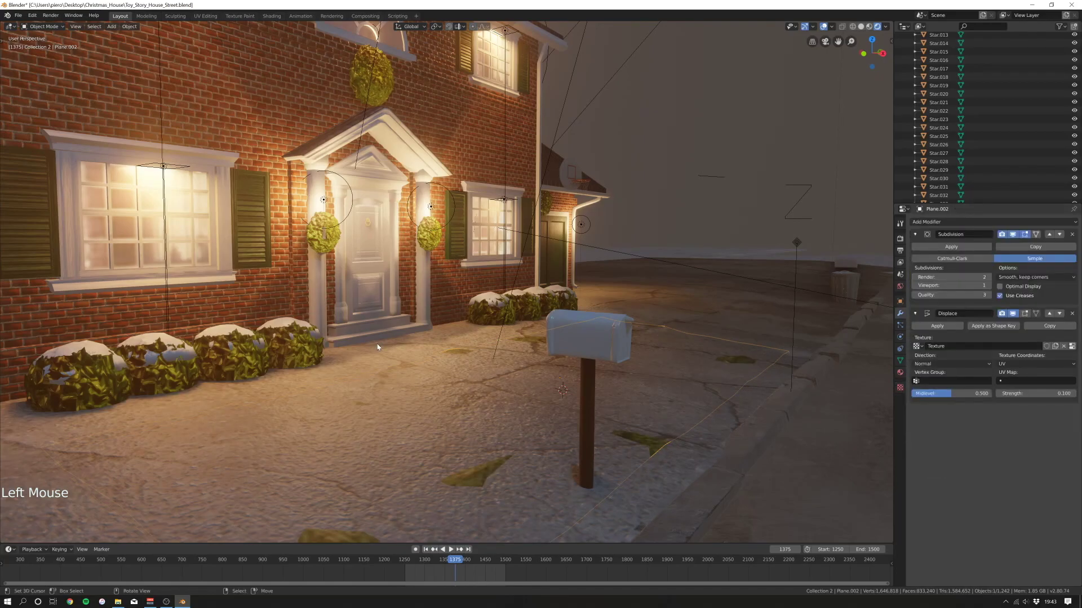
scroll(378, 347, "down", 2)
key("g")
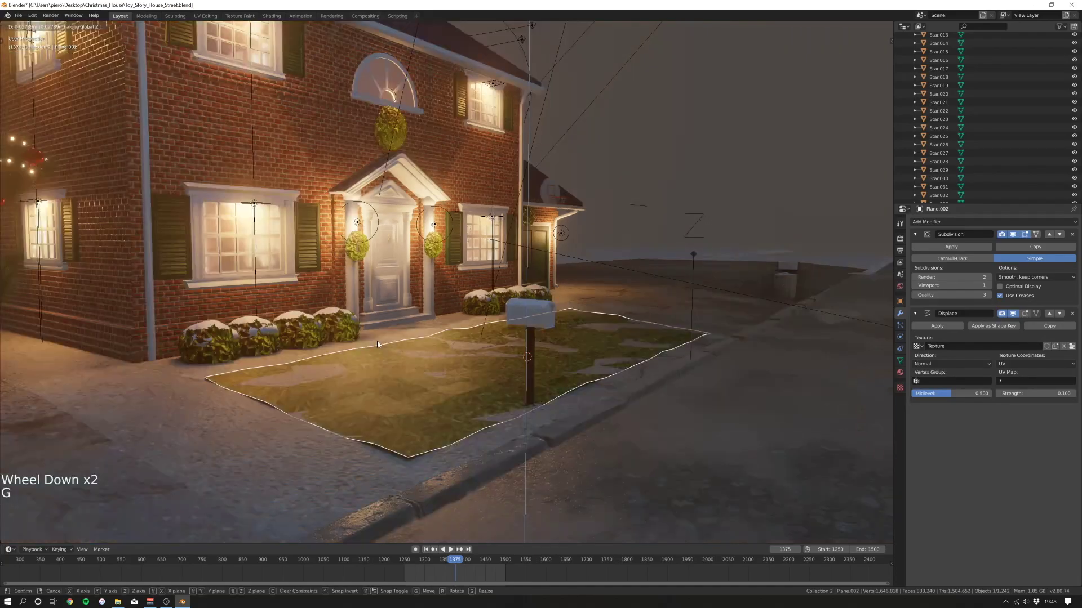
left_click(377, 340)
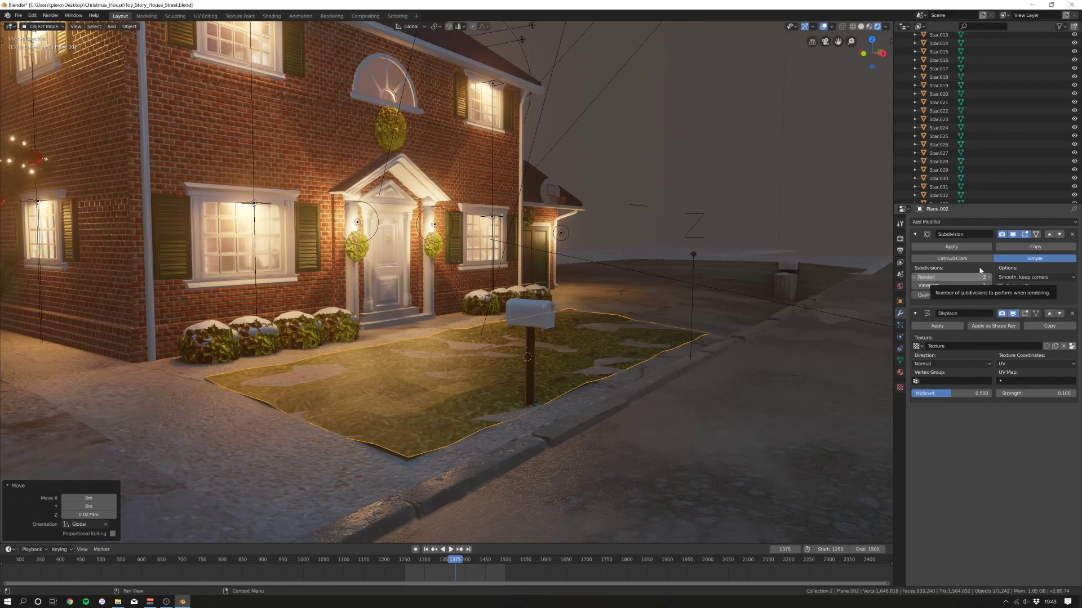
- Set the lawn's Subdivision modifier to 6 levels for both render and viewport
left_click(988, 277)
left_click(987, 277)
left_click(987, 277)
left_click(987, 277)
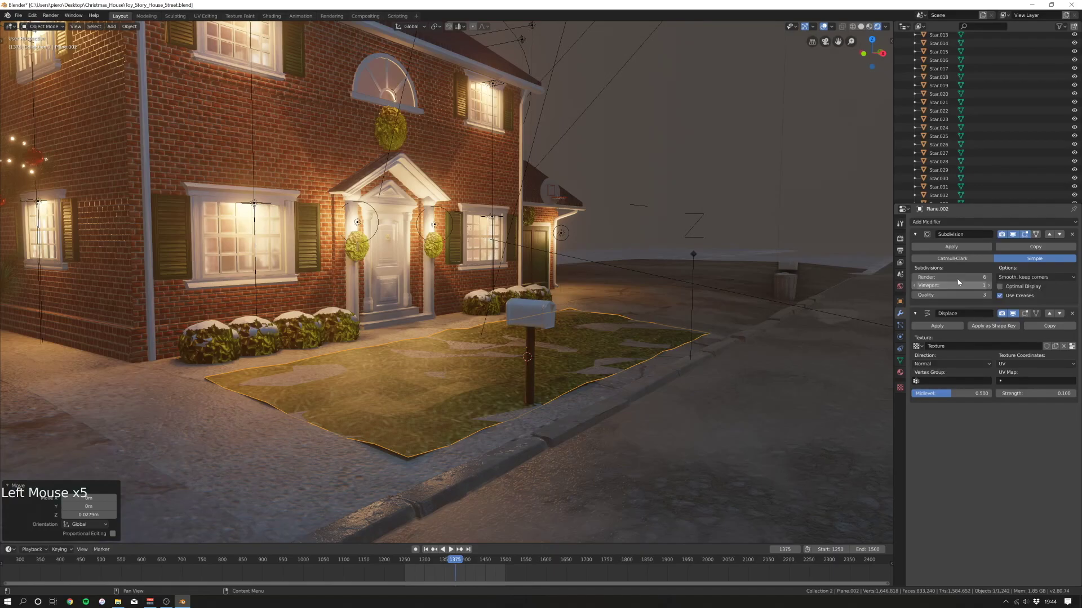
left_click(987, 285)
left_click(987, 285)
left_click(988, 286)
left_click(988, 285)
left_click(987, 285)
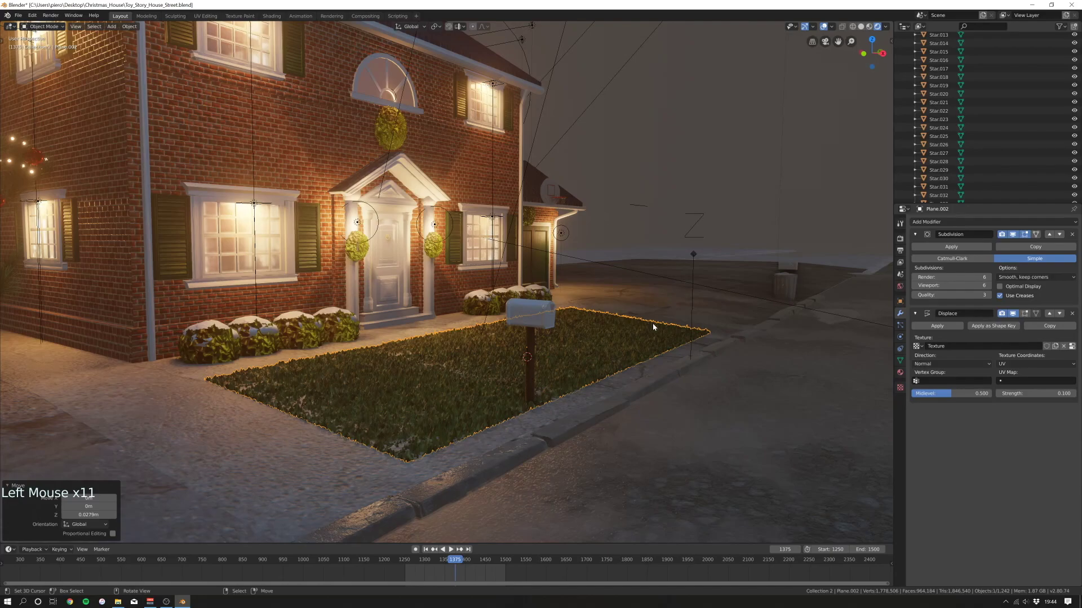
- Set the lawn's Decimate modifier to a Collapse ratio of about 0.56 and apply it
middle_click_drag(653, 327, 586, 383)
middle_click_drag(586, 383, 516, 439, "shift")
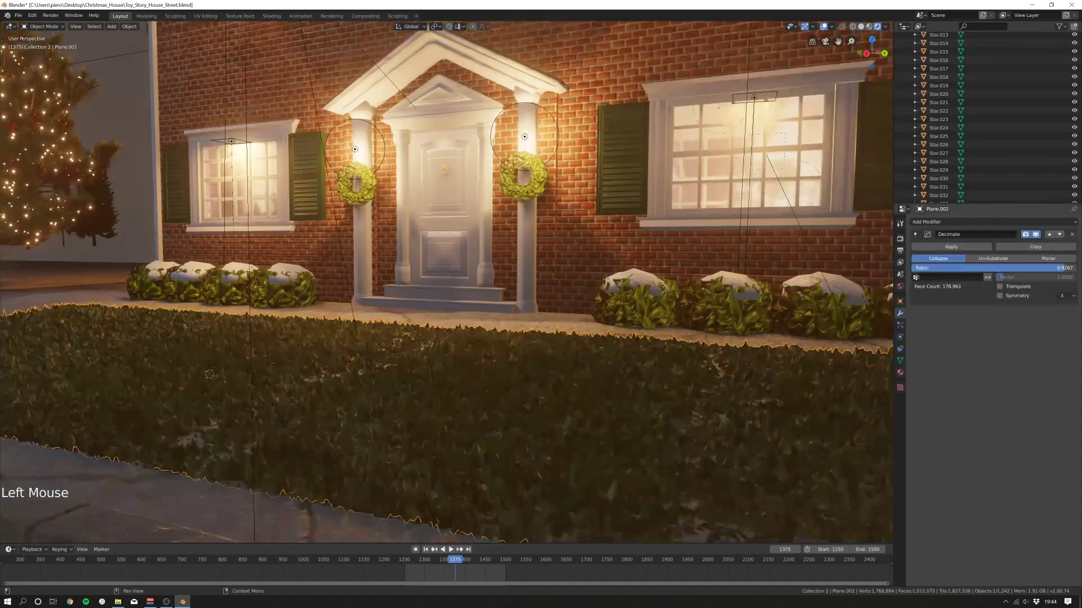
left_click_drag(992, 267, 918, 268)
left_click_drag(1005, 271, 1005, 271)
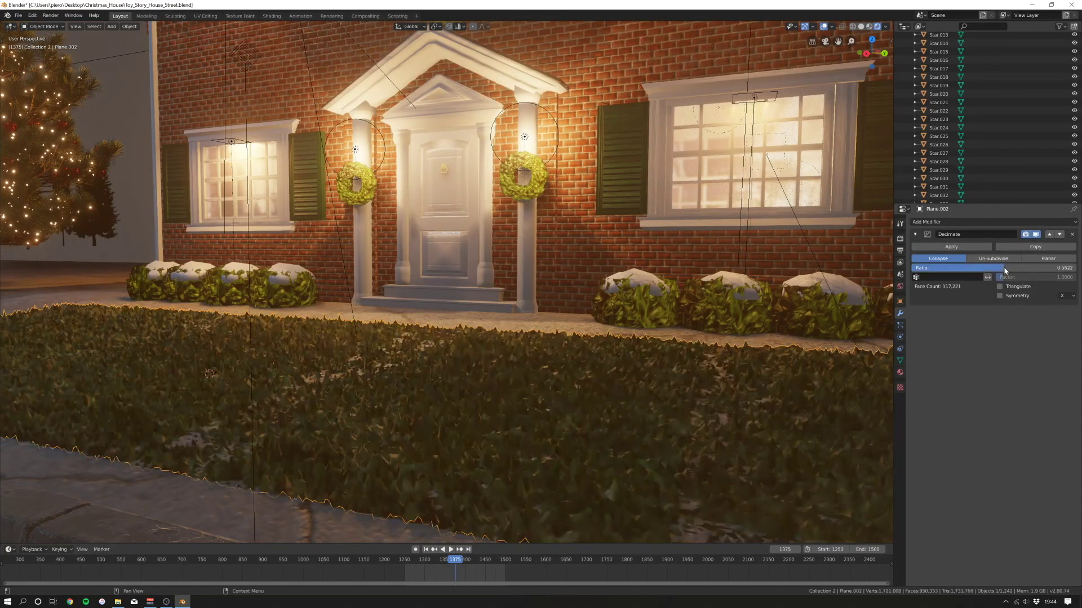
left_click(960, 248)
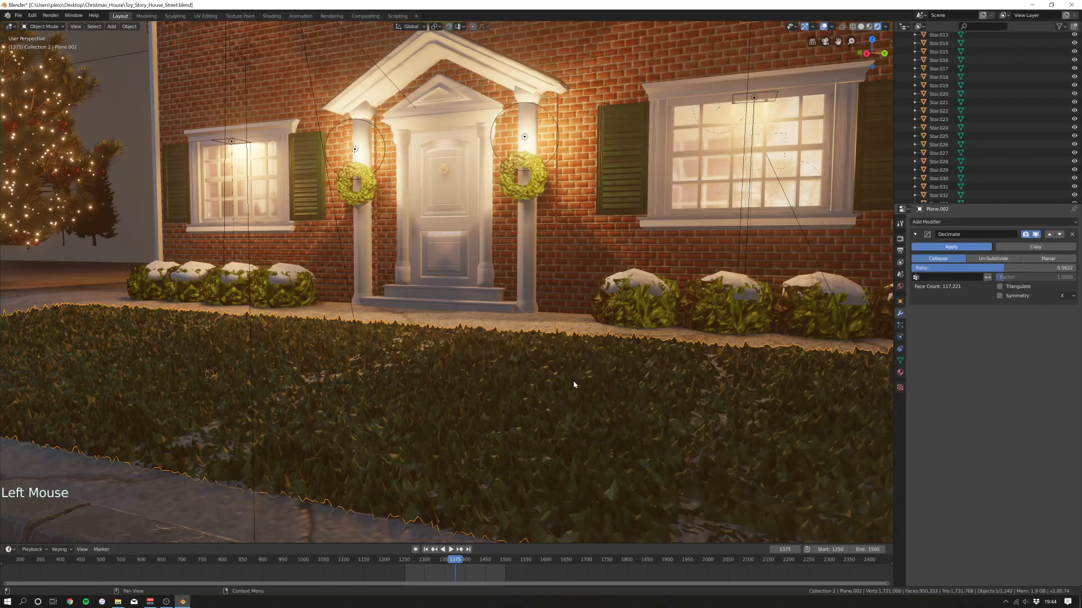
- Fine-tune the lawn's height along Z, lowering it about 0.008 m and raising it about 0.005 m
scroll(574, 384, "down", 2)
scroll(577, 376, "down", 1)
scroll(577, 377, "up", 1)
middle_click_drag(577, 376, 551, 379)
key("g")
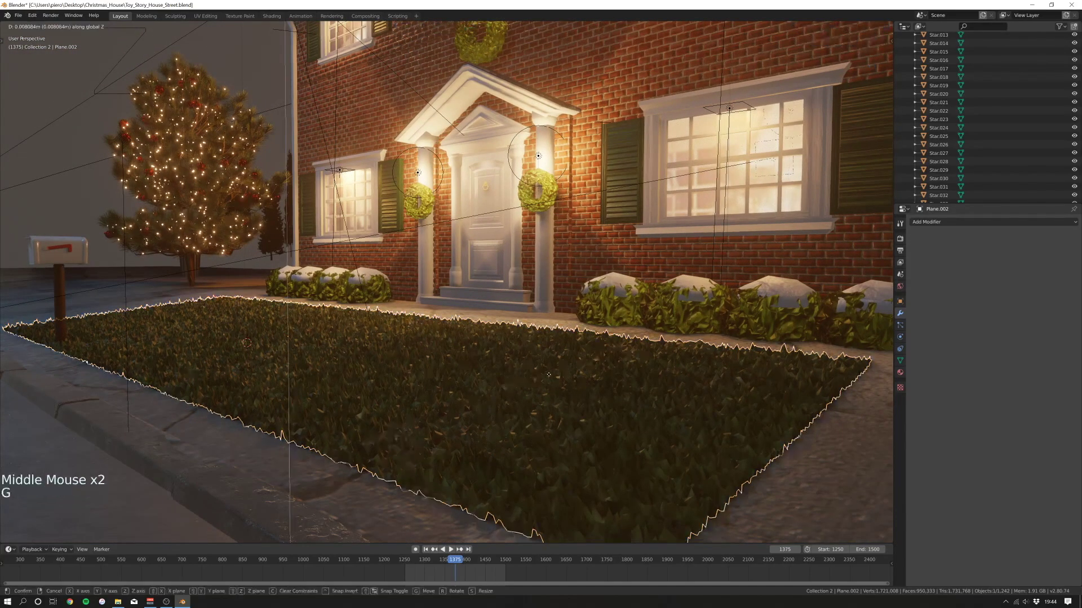
left_click(550, 375)
key("g")
key("z")
key("g")
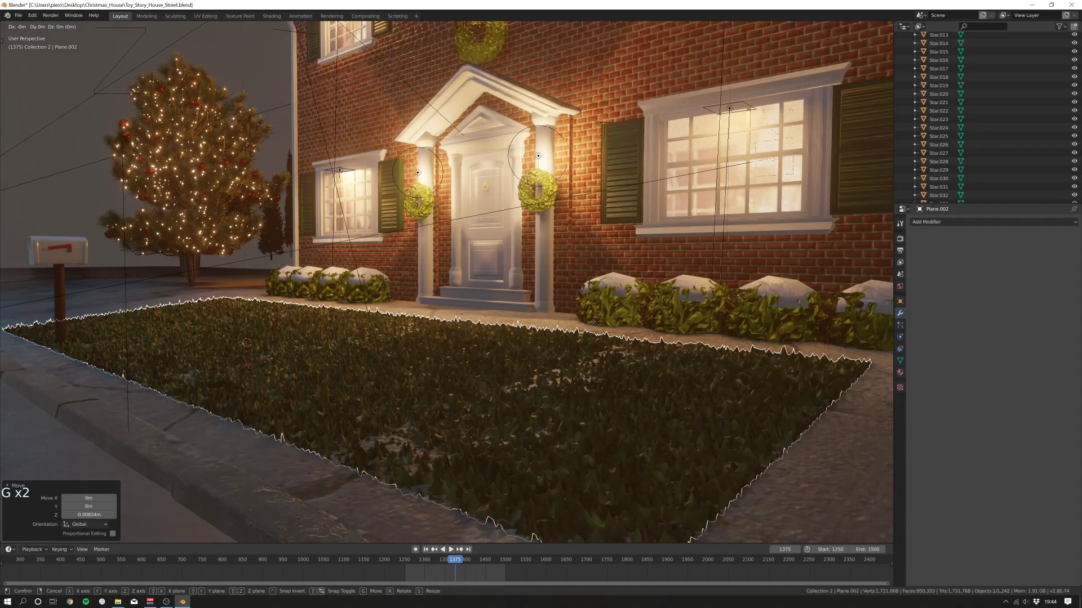
key("z")
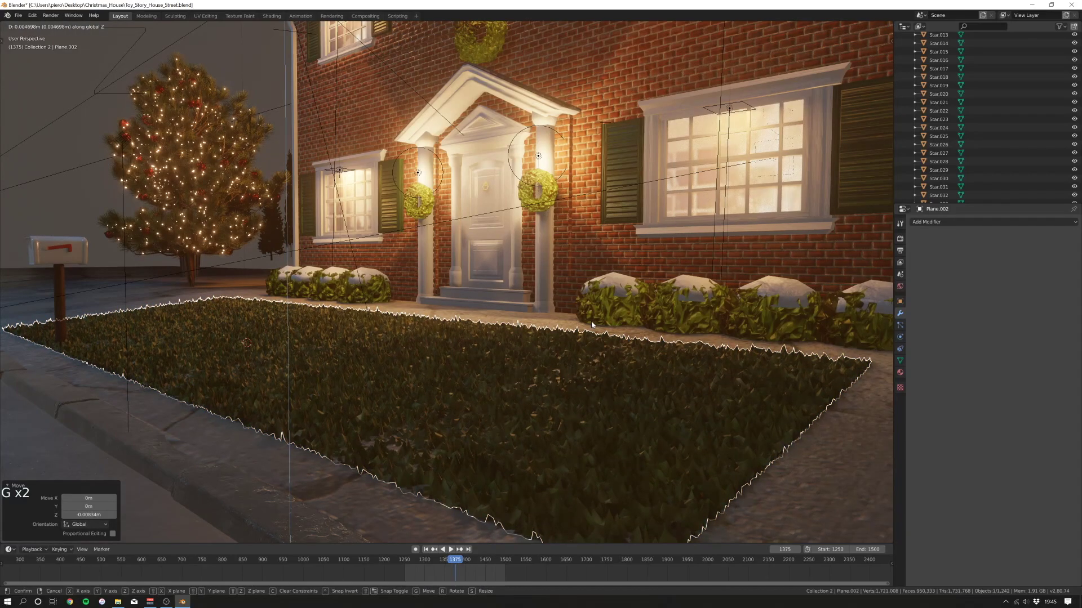
left_click(591, 325)
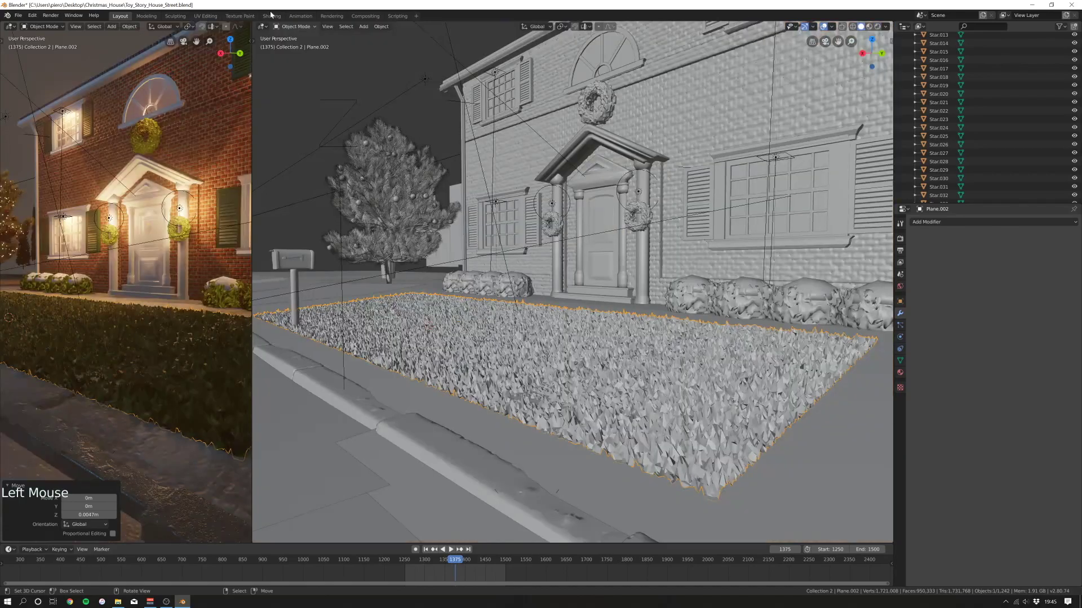
- Show the Grass_Garden nodes beside a wider rendered view and set the Principled BSDF's Subsurface to about 0.027
left_click_drag(252, 123, 413, 123)
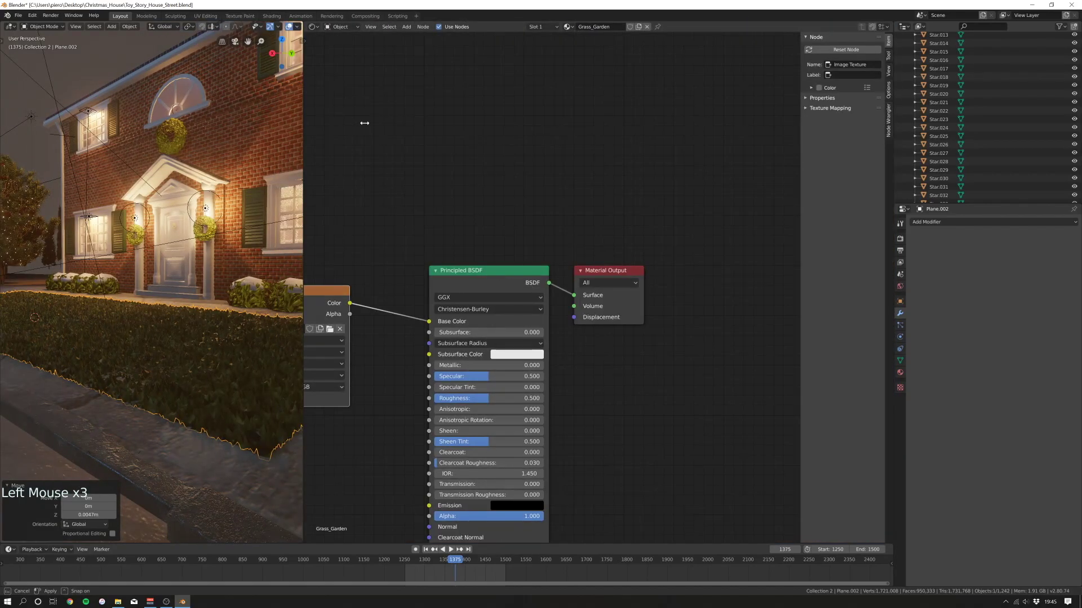
key("n")
left_click_drag(564, 332, 567, 333)
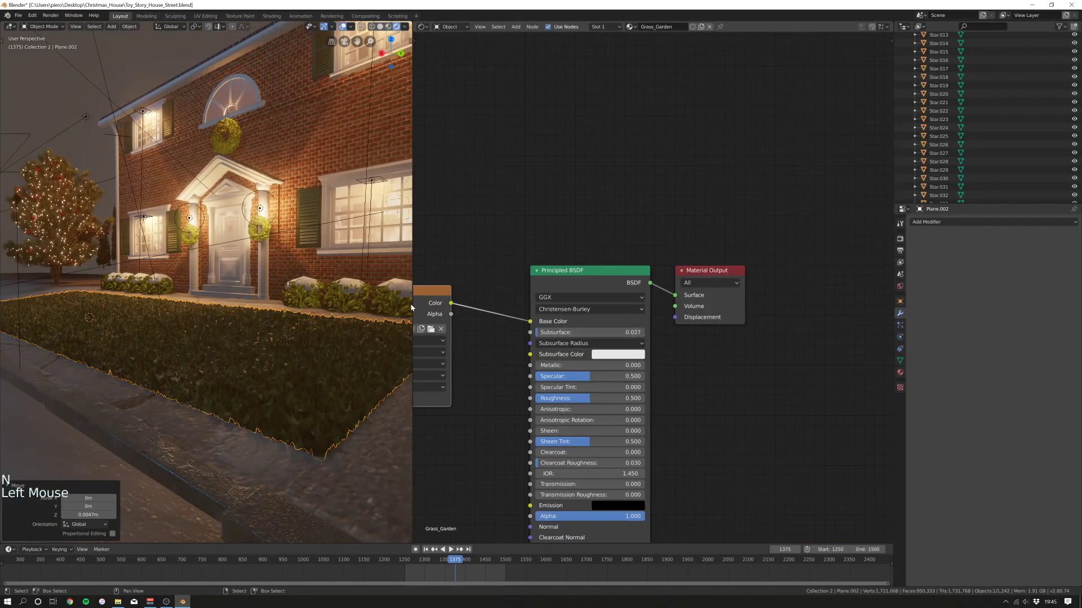
middle_click_drag(281, 313, 315, 268)
key("shift+a")
left_click(529, 252, "shift")
key("s")
key("Escape")
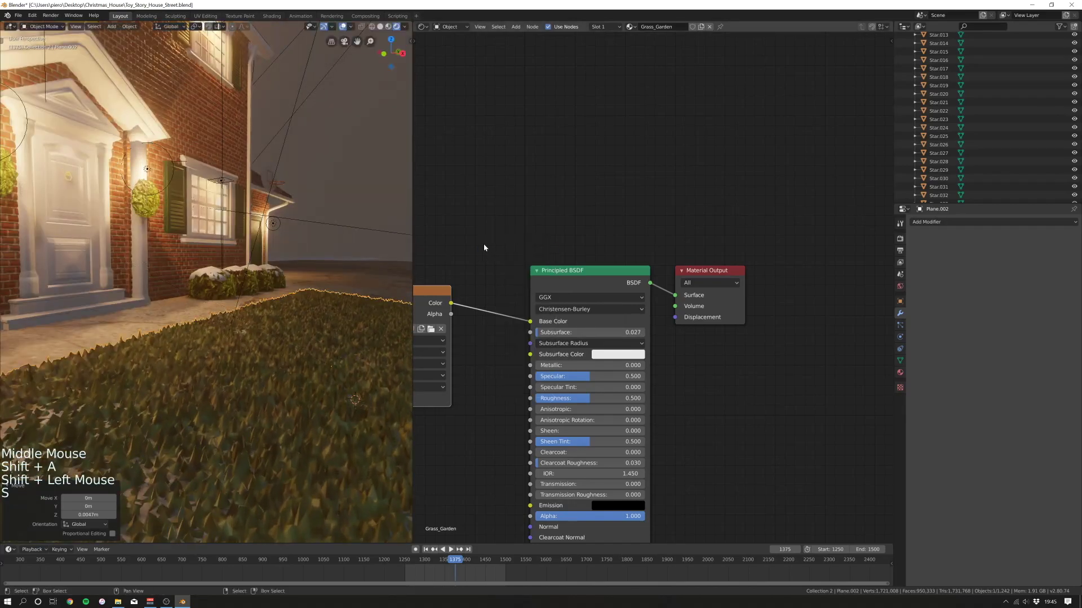
- Insert a Hue Saturation Value node between the grass image texture and the Principled BSDF's Base Color
key("shift+a")
type("a")
key("BackSpace")
type("hue")
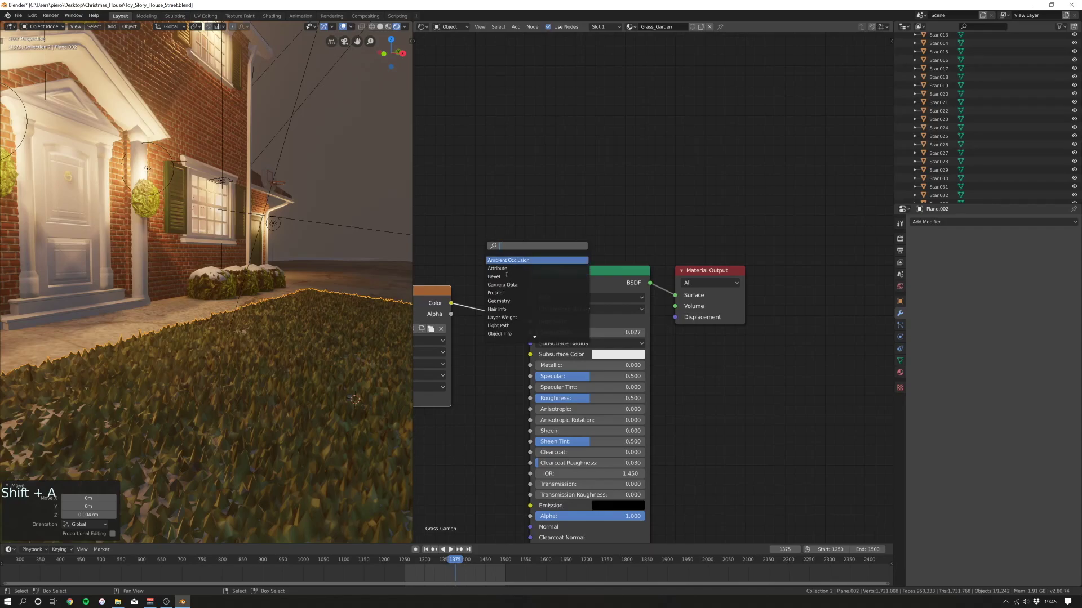
key("Return")
left_click(499, 274)
- Set the Hue Saturation Value node's Saturation and Value to 1.3
left_click(565, 315)
left_click(565, 315)
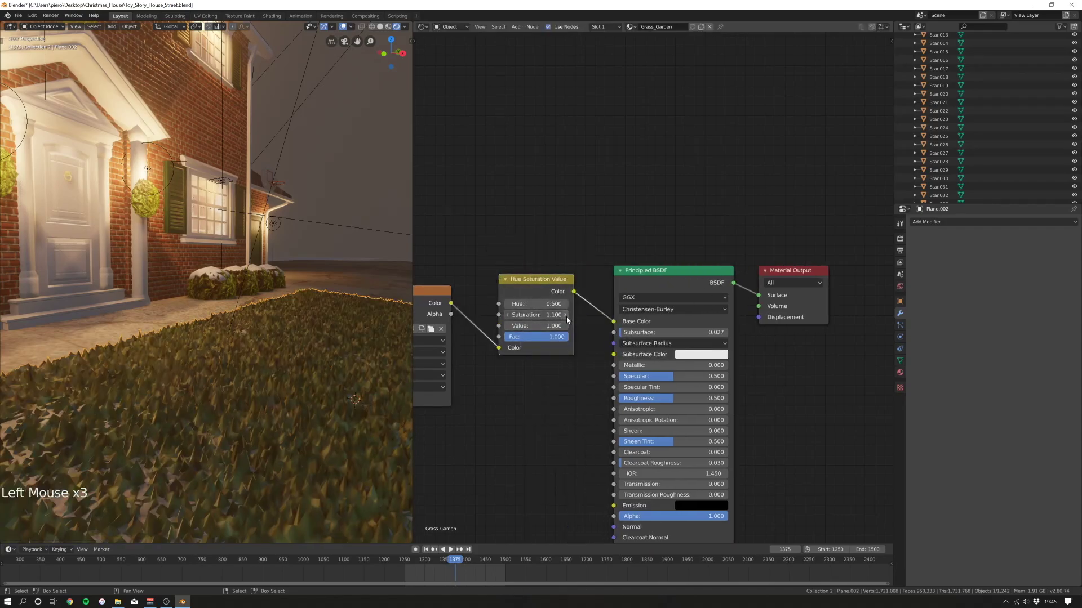
left_click(565, 315)
- Add two edge loops to the sidewalk plane, sliding them into place along the garden lawn's borders
scroll(563, 331, "down", 2)
scroll(241, 338, "down", 5)
middle_click_drag(244, 340, 242, 332)
scroll(252, 339, "up", 3)
middle_click_drag(242, 331, 186, 395)
scroll(242, 333, "down", 4)
right_click(171, 452)
scroll(173, 441, "down", 1)
key("Tab")
key("ctrl+r")
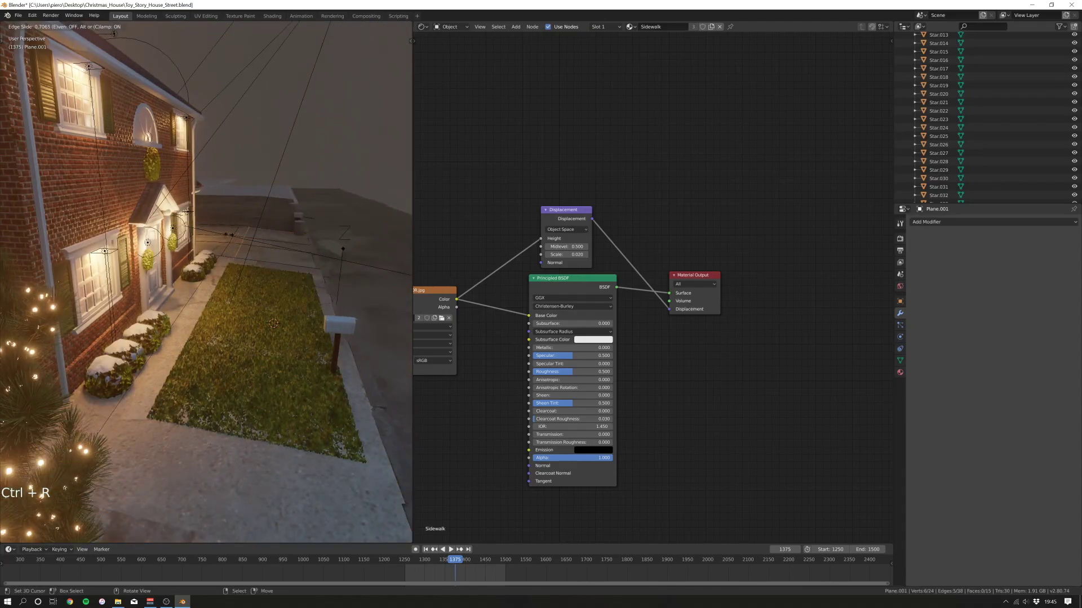
left_click(227, 235)
key("ctrl+r")
left_click(283, 271)
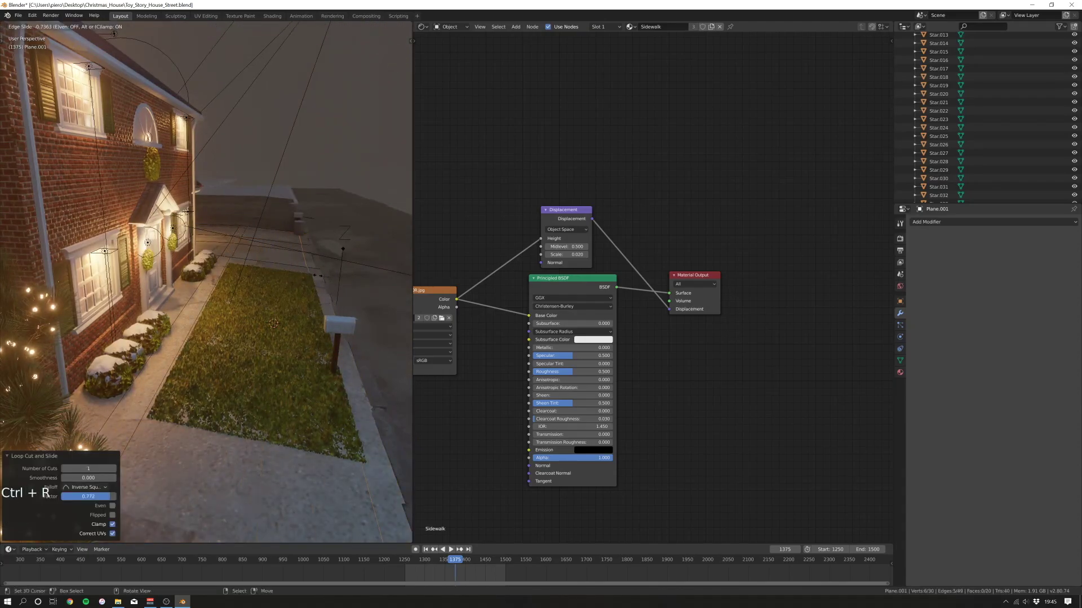
left_click(319, 275)
- Add two more edge loops to the sidewalk plane around the lawn, shifting the first about 0.045 m along Y
key("ctrl+r")
left_click(344, 445)
middle_click_drag(346, 467, 259, 437)
key("g")
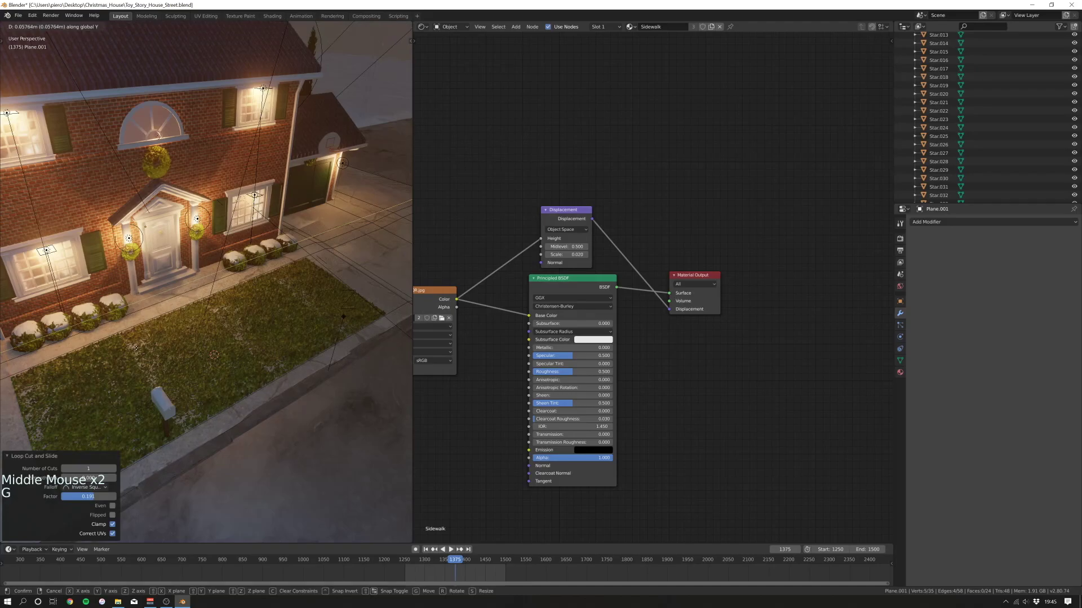
left_click(136, 348)
key("ctrl+r")
left_click(265, 279)
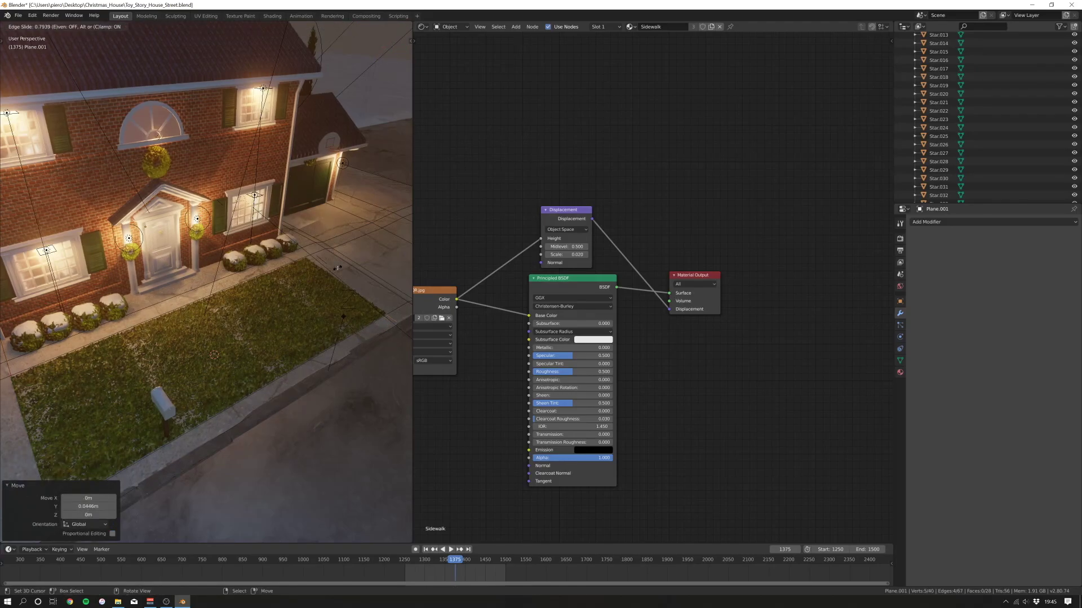
left_click(337, 268)
- Delete the sidewalk plane's face beneath the garden lawn
key("Tab")
middle_click_drag(337, 268, 129, 380)
key("Tab")
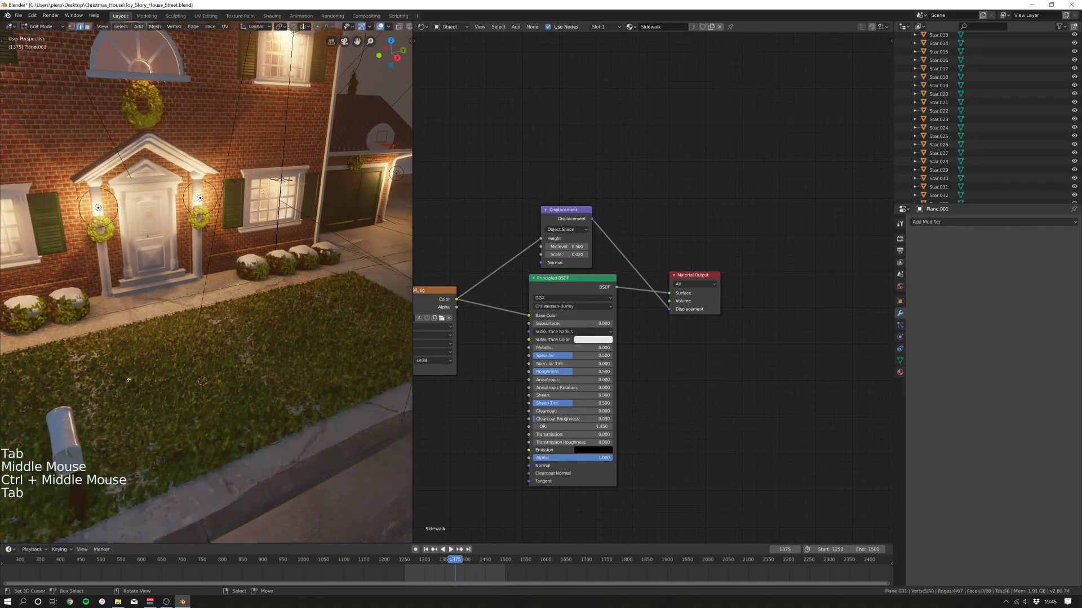
key("3")
right_click(123, 380)
scroll(123, 380, "down", 3)
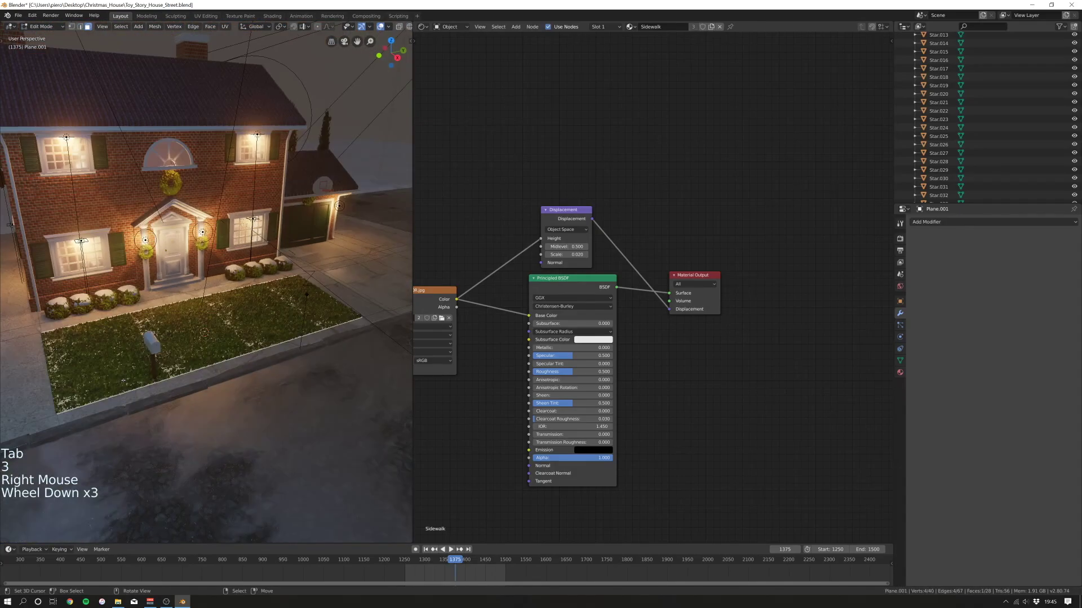
key("x")
left_click(116, 391)
key("Tab")
- Scale the lawn up along Z to make the grass taller
middle_click_drag(117, 391, 321, 355)
right_click(204, 370)
scroll(248, 363, "up", 3)
scroll(247, 363, "down", 1)
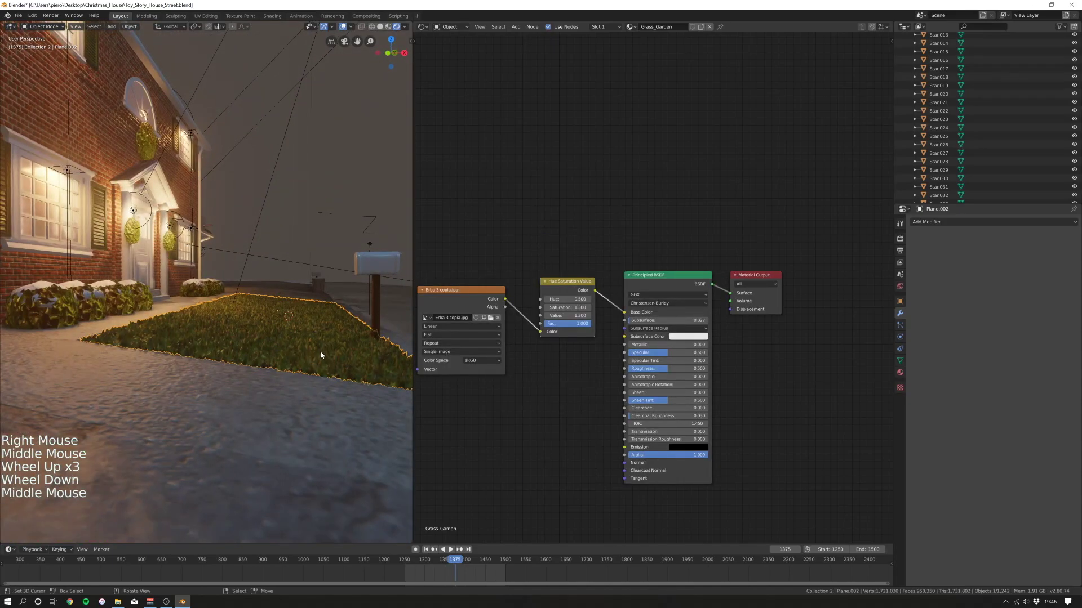
key("s")
key("z")
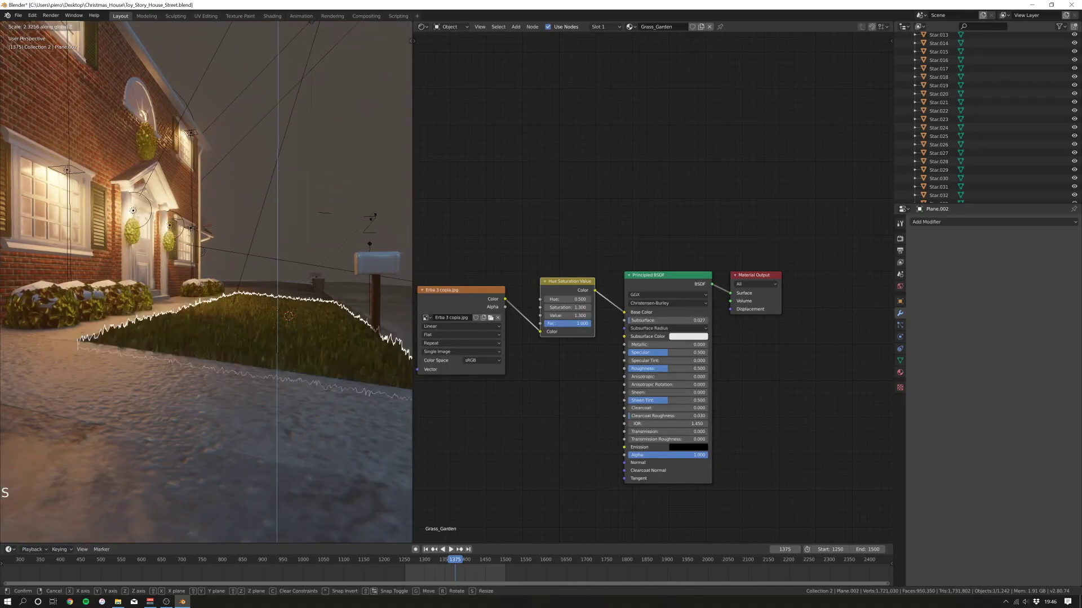
left_click(304, 338)
- Raise the lawn about 0.015 m along Z and enlarge it uniformly by a factor of about 1.018
middle_click_drag(305, 338, 350, 271)
key("g")
key("z")
left_click(355, 258)
key("s")
key("s")
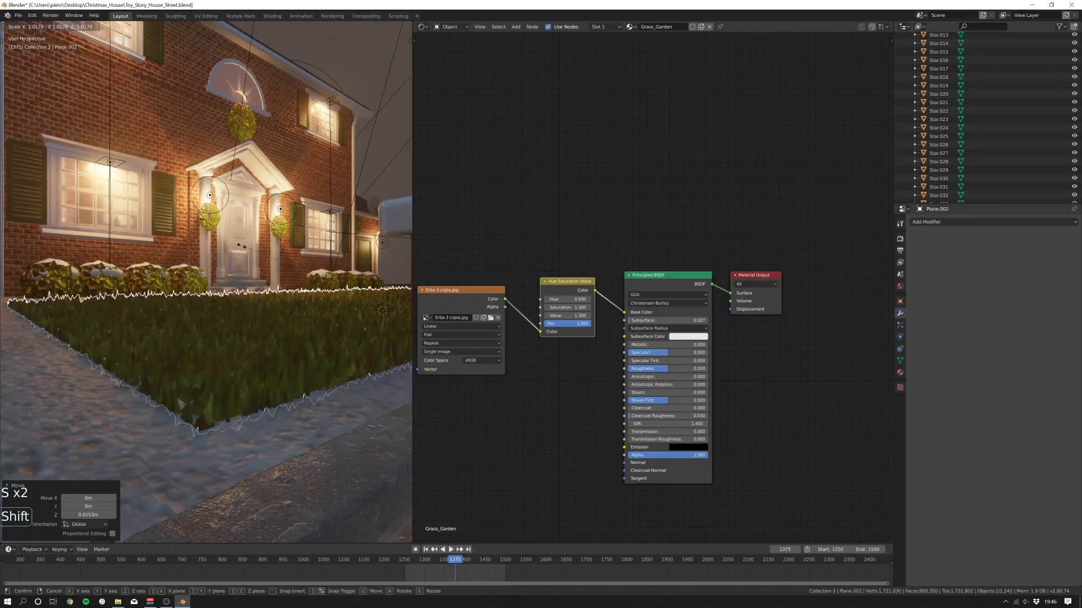
left_click(230, 231)
key("Tab")
scroll(273, 306, "down", 2)
key("Tab")
- Select the linked geometry of the wreath above the front door and try to rotate it
middle_click_drag(272, 306, 220, 437)
right_click(105, 139)
scroll(184, 333, "up", 1)
scroll(183, 333, "down", 3)
scroll(154, 342, "up", 1, "shift")
right_click(225, 281)
middle_click_drag(225, 282, 249, 228, "shift")
key("Tab")
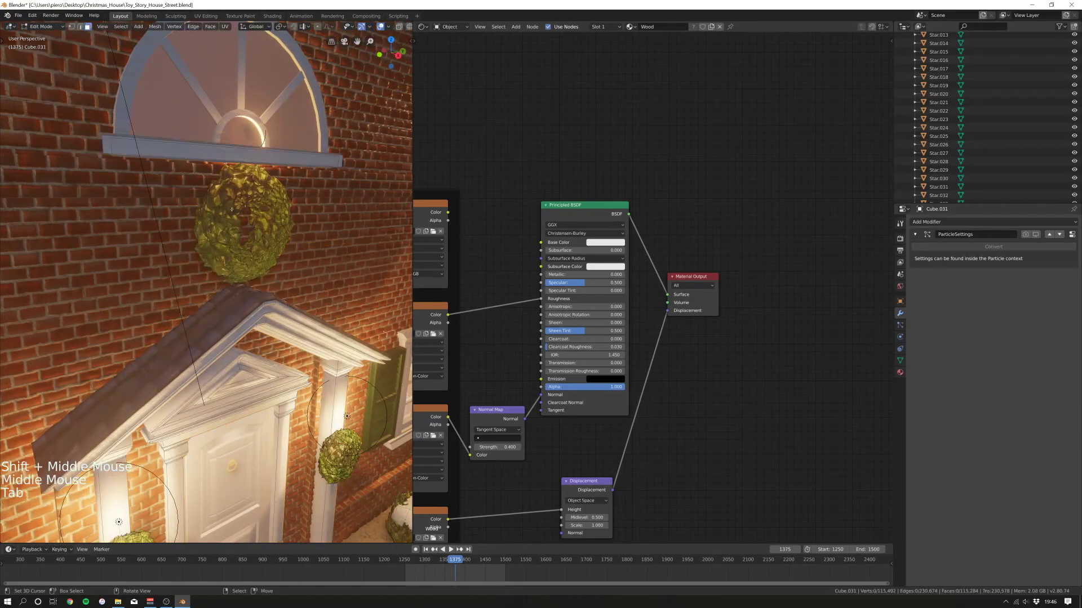
right_click(230, 213)
key("l")
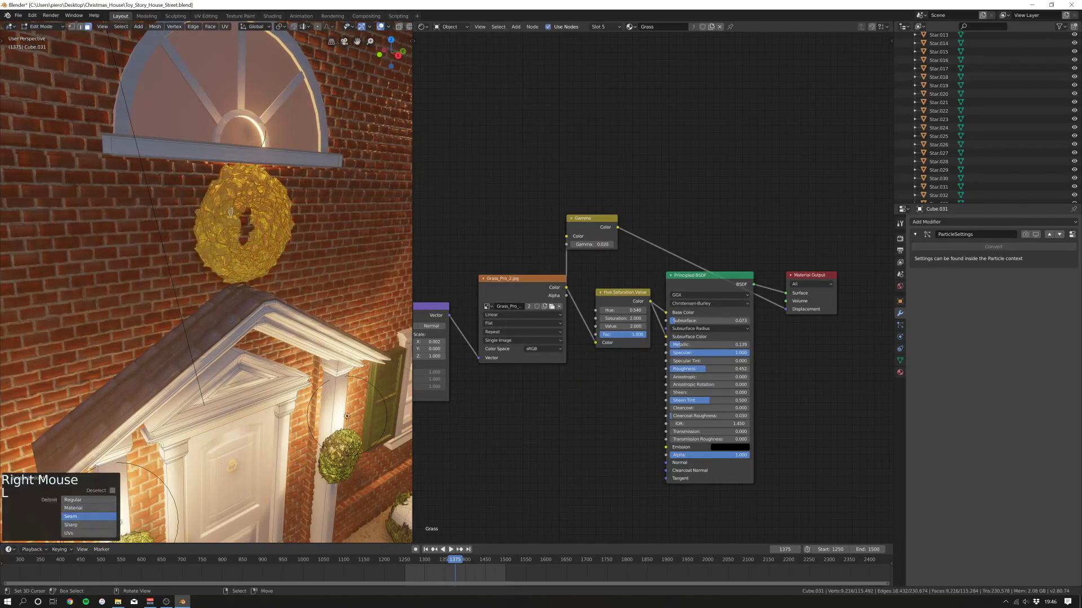
key("r")
key("r")
right_click(347, 416)
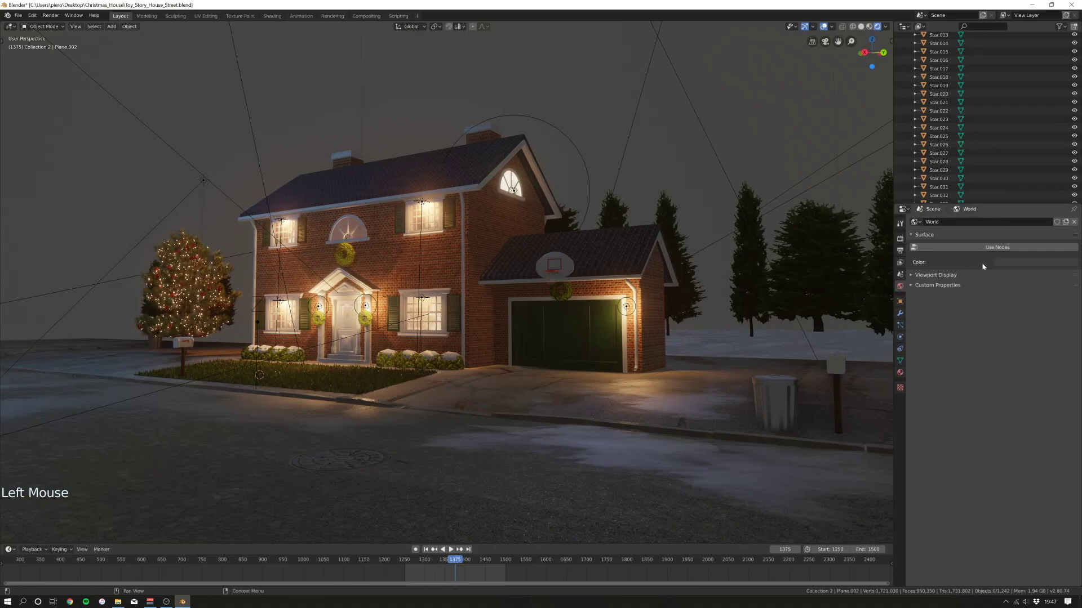
- Set the world color to a dark blue with hue about 0.62, saturation about 0.24 and value 0.25
left_click(1016, 263)
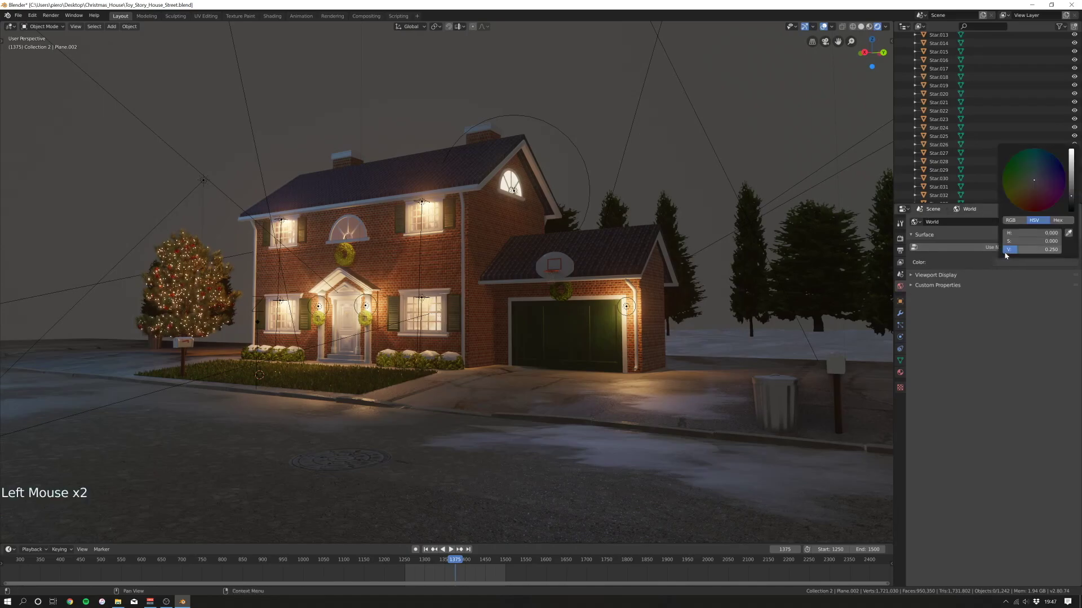
left_click(1040, 177)
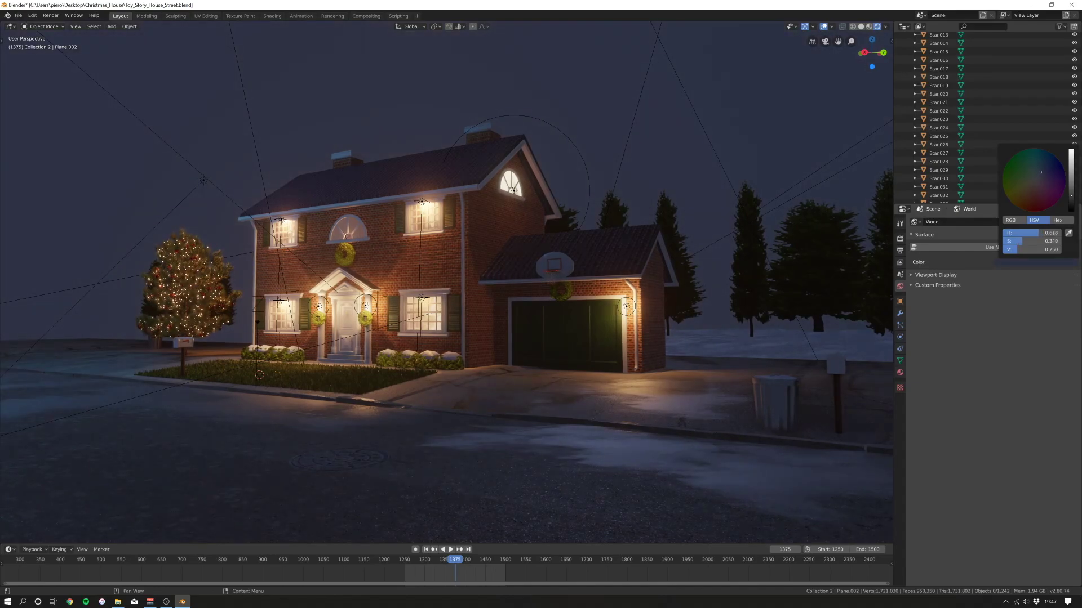
left_click_drag(1041, 172, 1041, 171)
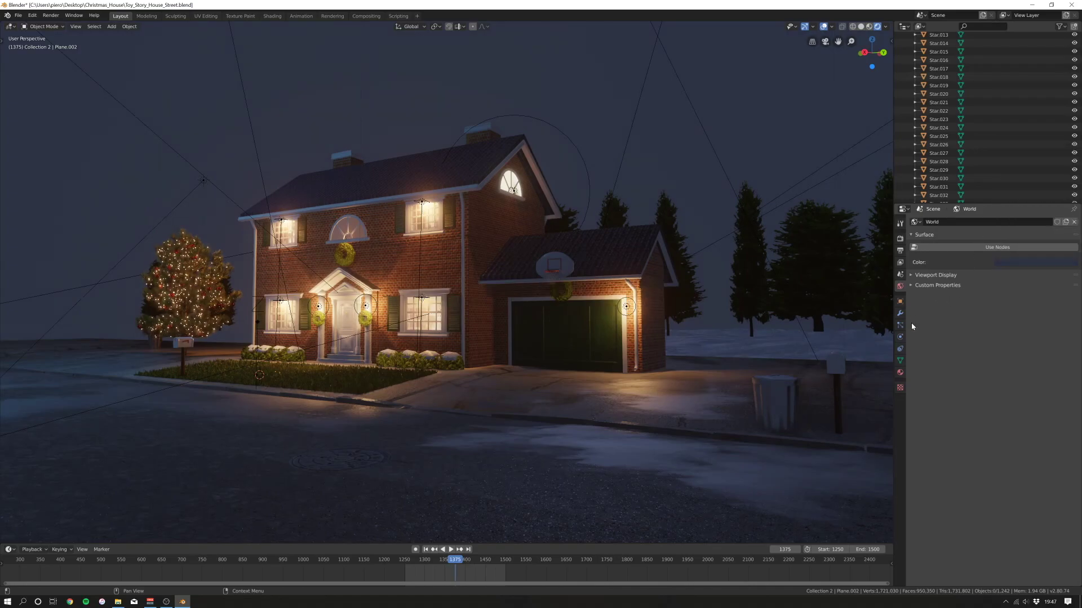
middle_click_drag(524, 313, 502, 314)
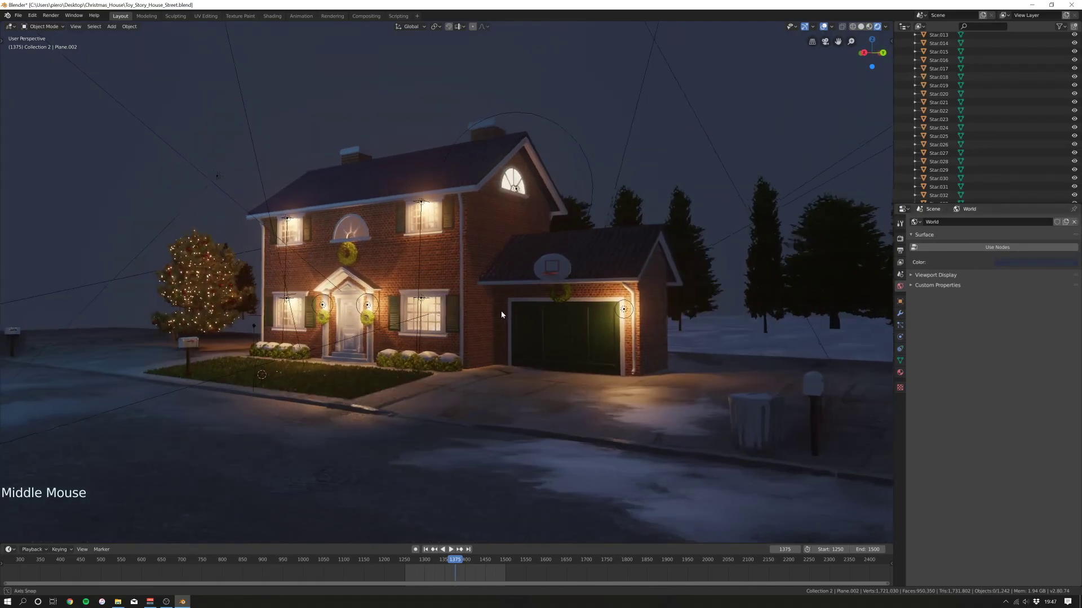
left_click(933, 275)
left_click(927, 300)
left_click(926, 300)
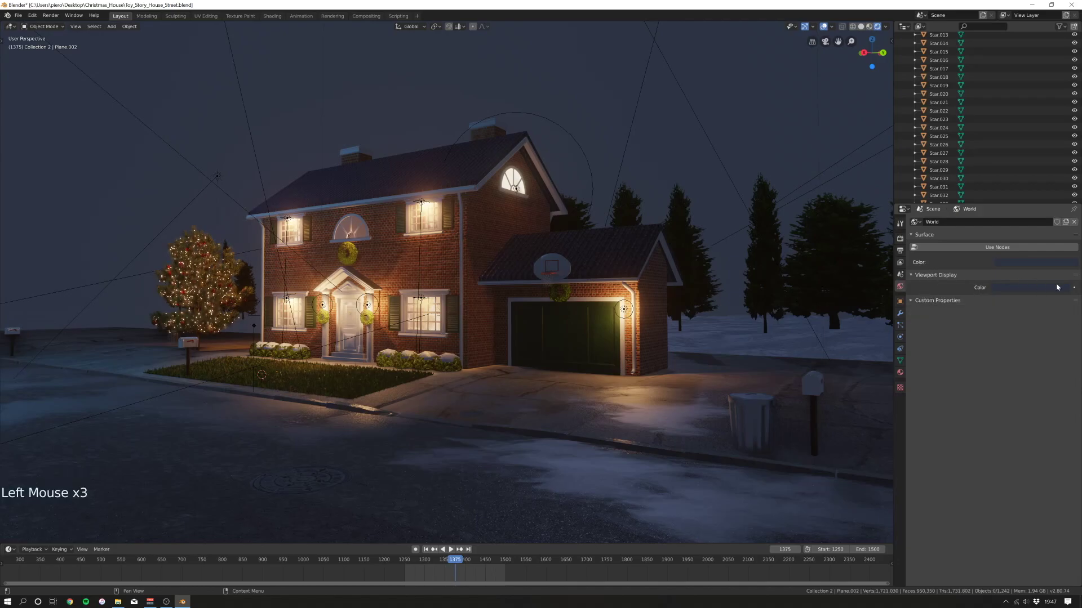
left_click(1074, 288)
left_click(1074, 288)
left_click(942, 305)
left_click(942, 301)
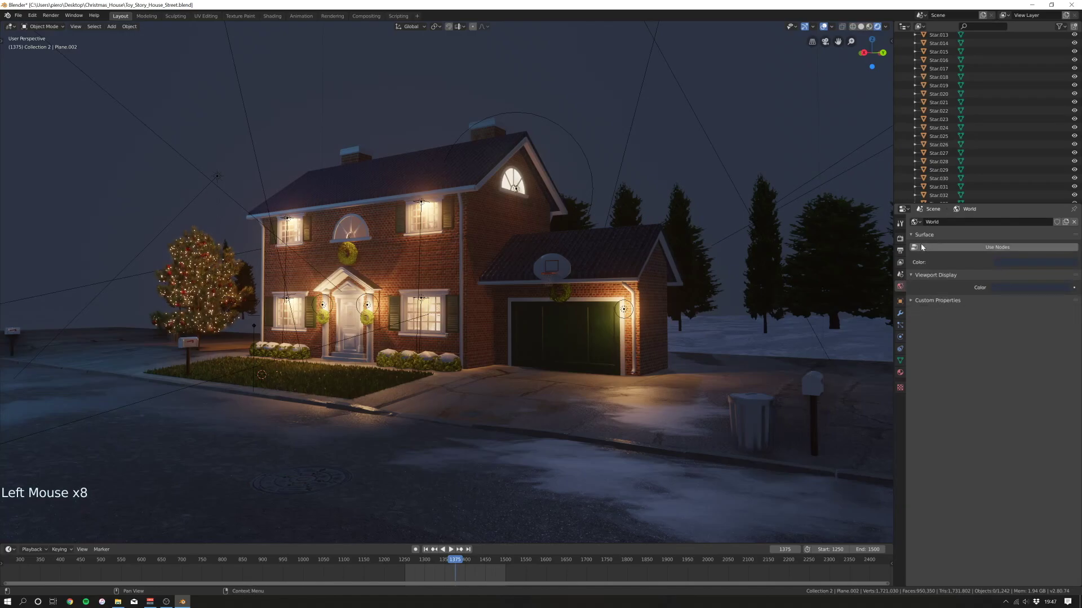
- Enable nodes for the world, give its Background shader a dark blue color and set the strength to 1.1
left_click(1005, 248)
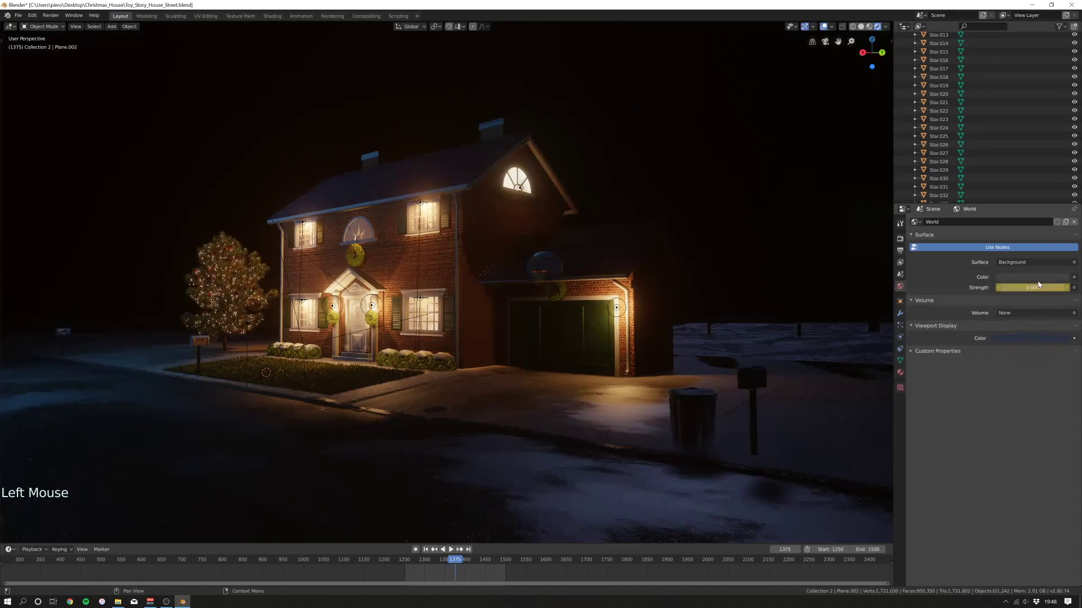
left_click(1039, 277)
left_click_drag(1025, 187, 1035, 178)
mouse_move(1033, 289)
left_mouse_down()
mouse_move(1059, 289)
mouse_move(1020, 289)
left_mouse_up()
middle_click_drag(693, 274, 707, 270)
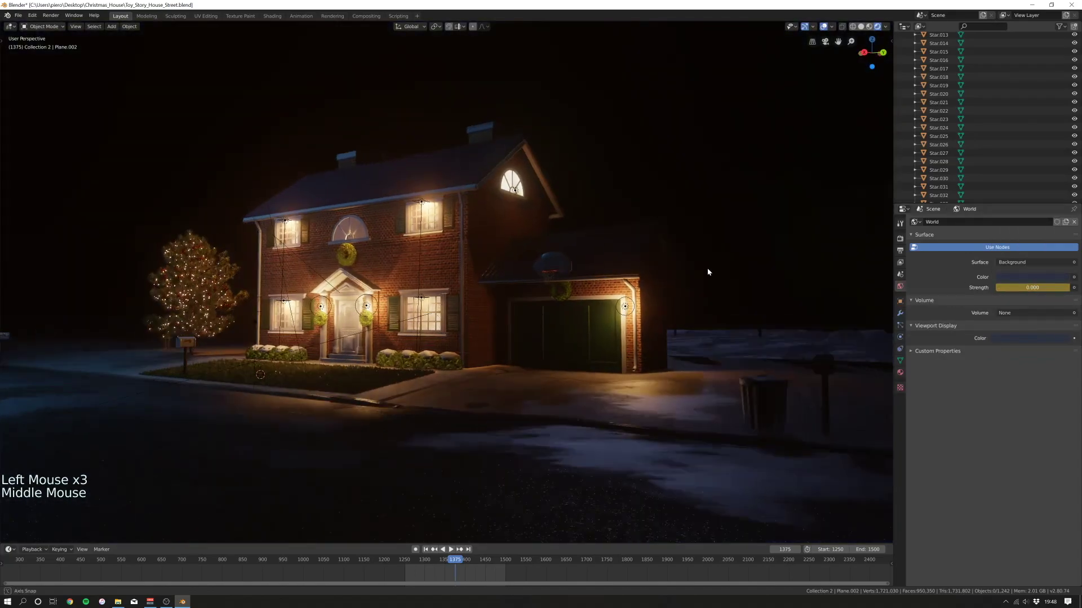
left_click_drag(1031, 288, 1059, 289)
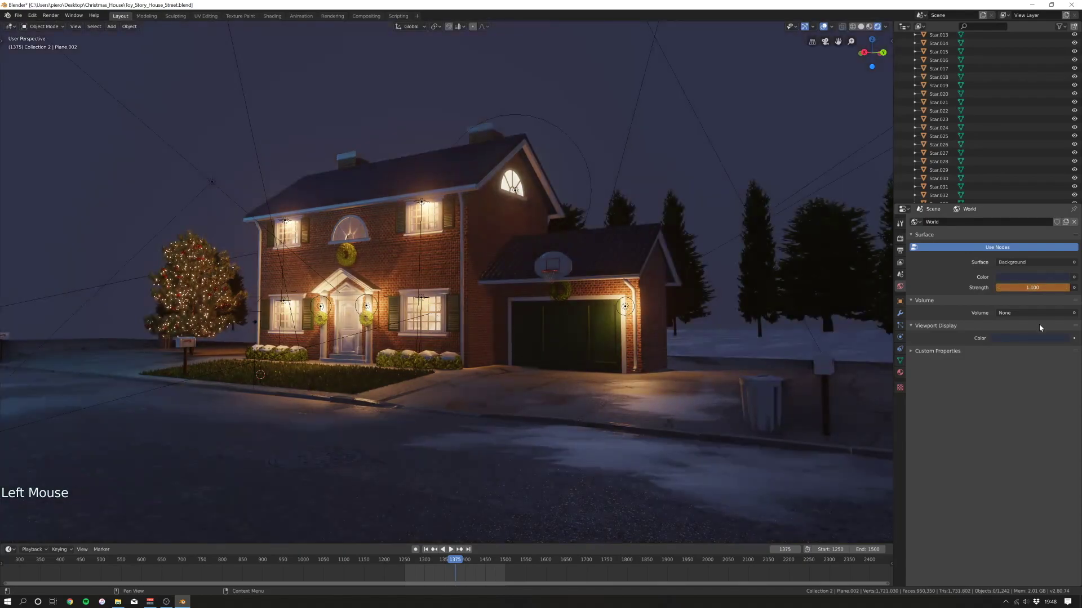
- Assign a Volume Scatter shader to the world's volume and set its density to 0.05
left_click(1027, 313)
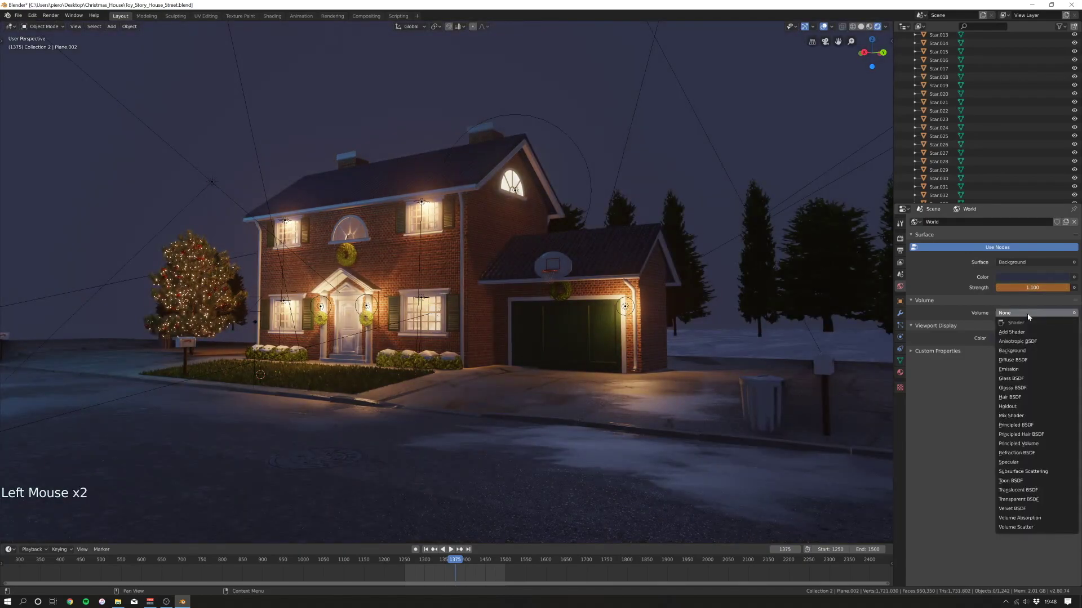
left_click(1032, 528)
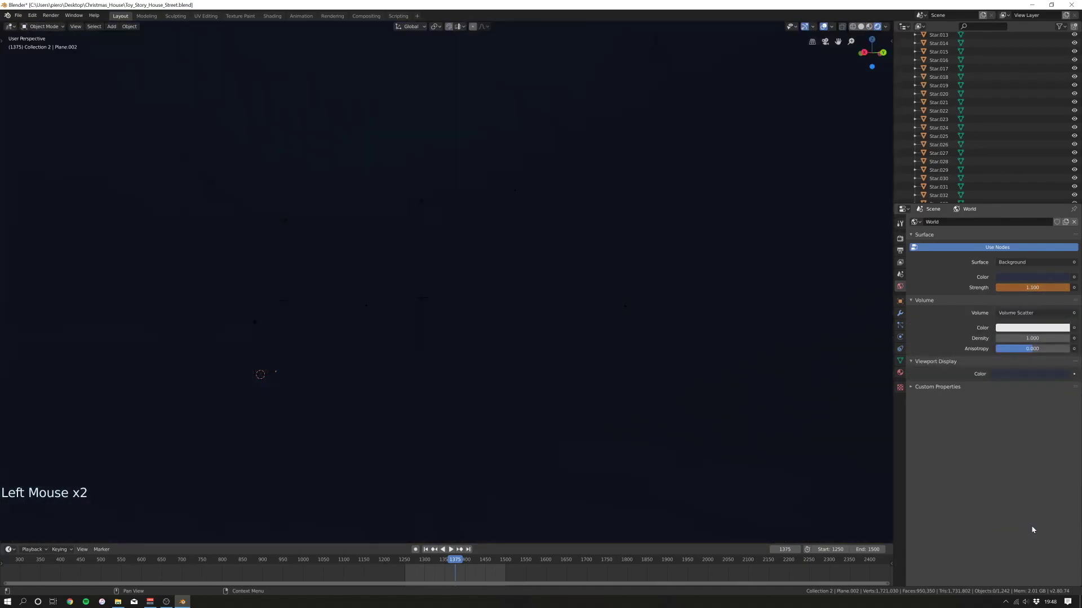
left_click(1033, 339)
type("0.005")
key("Return")
left_click(1041, 338)
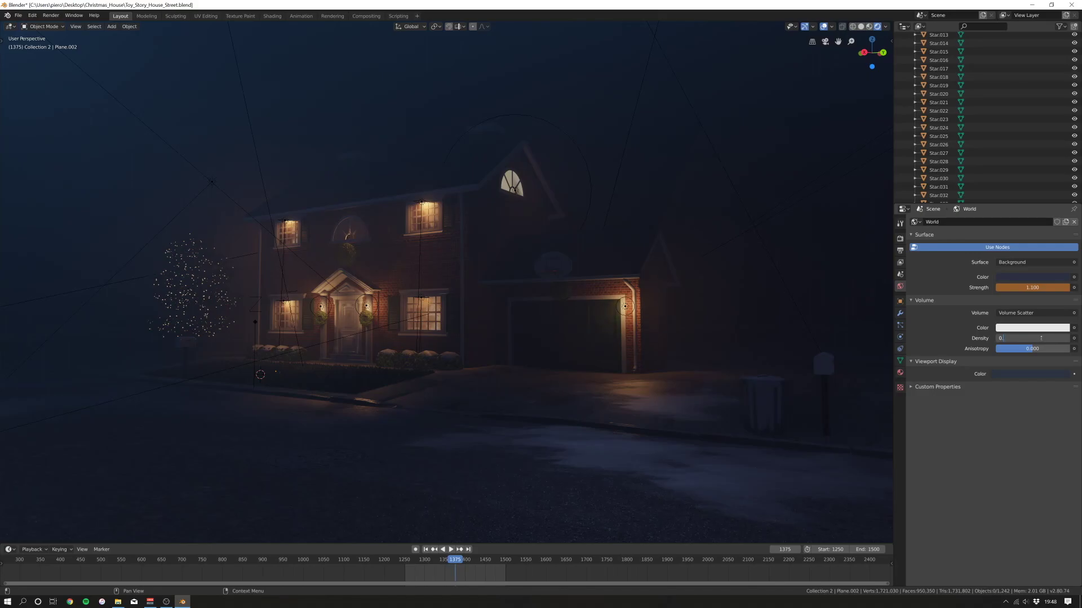
type("0.05")
key("Return")
- Increase the world Background strength to brighten the foggy night scene around the house
middle_click_drag(598, 282, 507, 316)
scroll(542, 302, "down", 5)
scroll(543, 302, "up", 2)
scroll(481, 306, "up", 3)
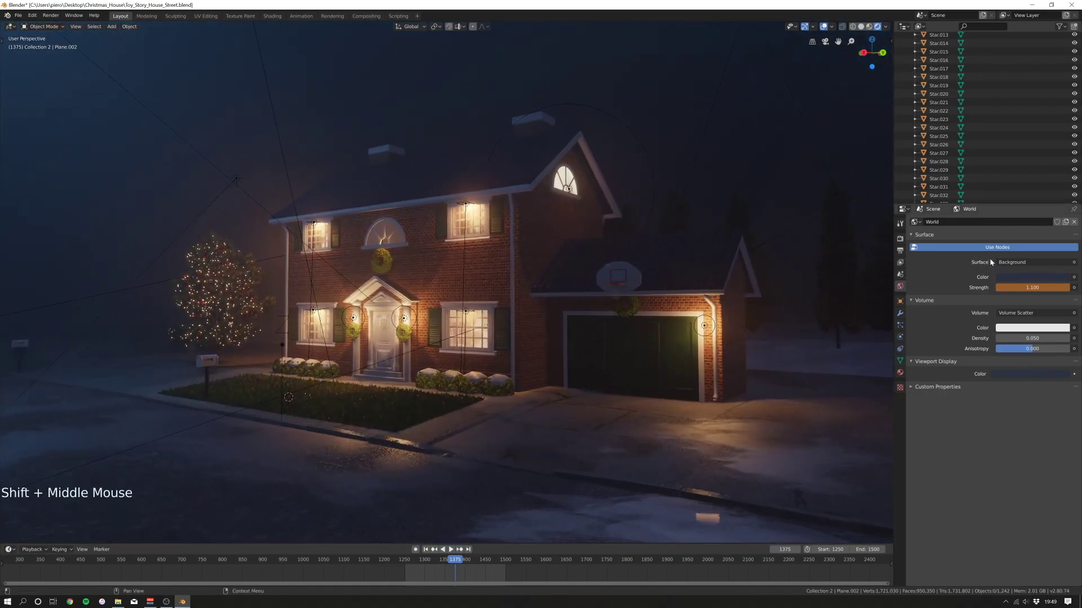
left_click_drag(998, 287, 1068, 287)
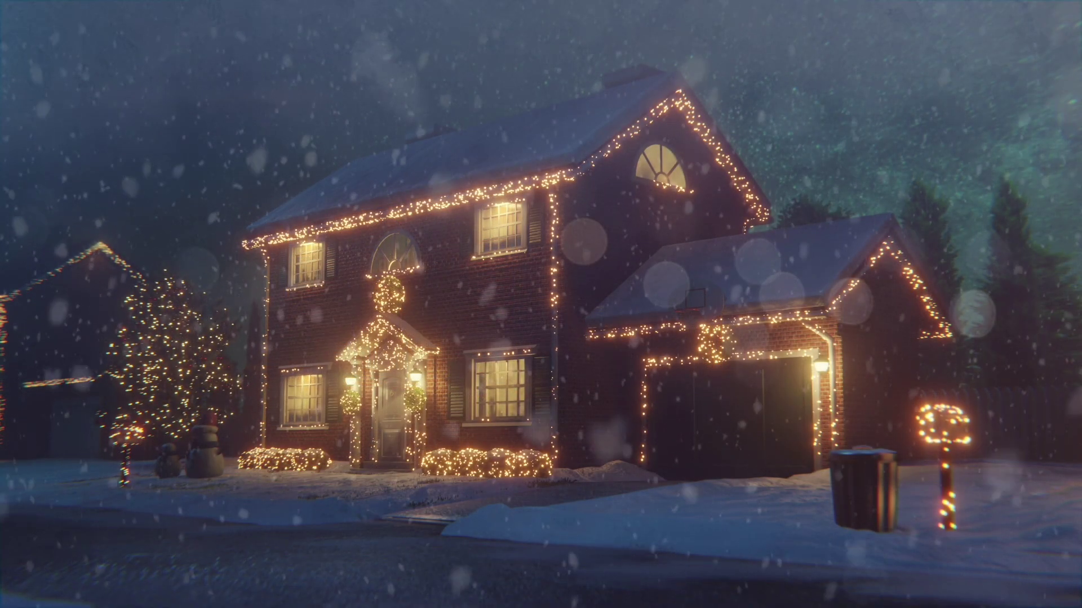